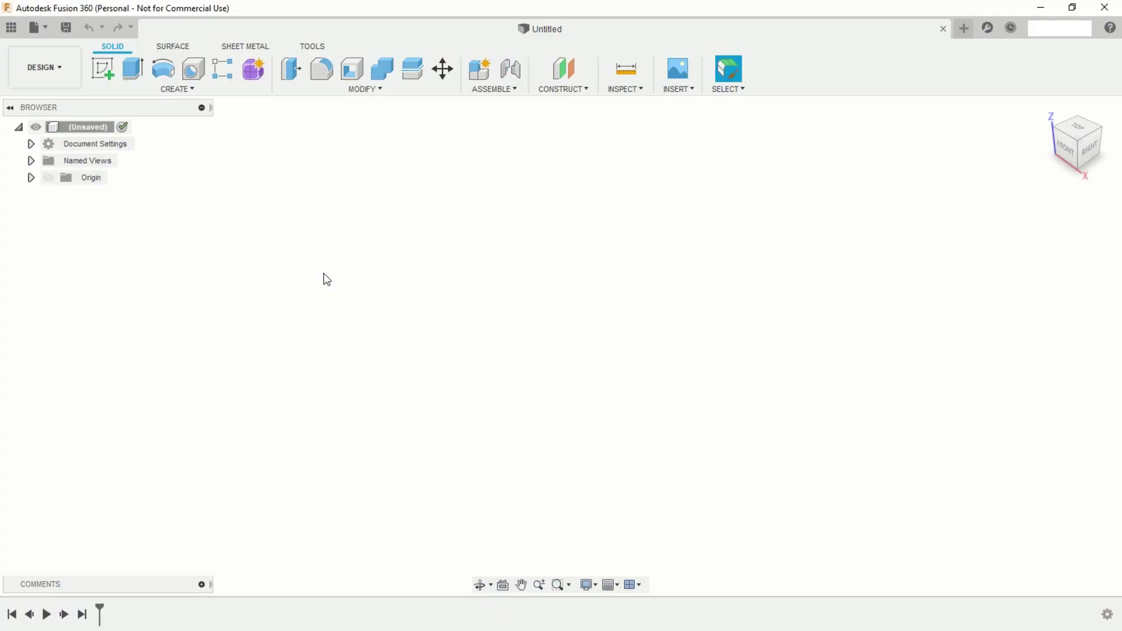
Start a sketch on the XY ground plane and draw an ellipse centred at the origin.
click(102, 69)
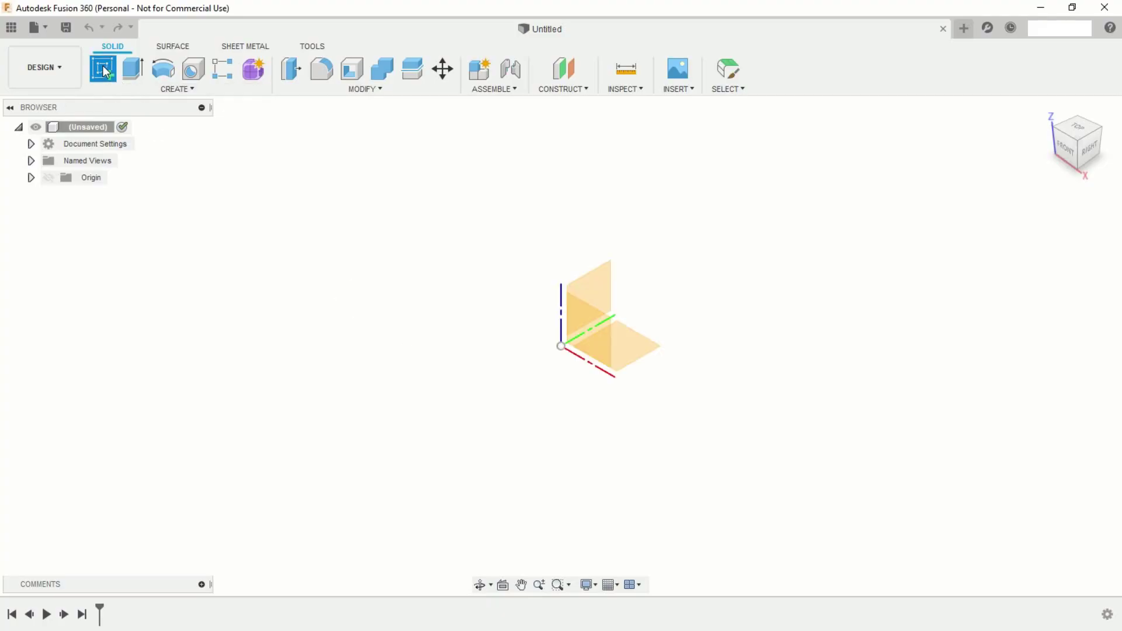
click(635, 355)
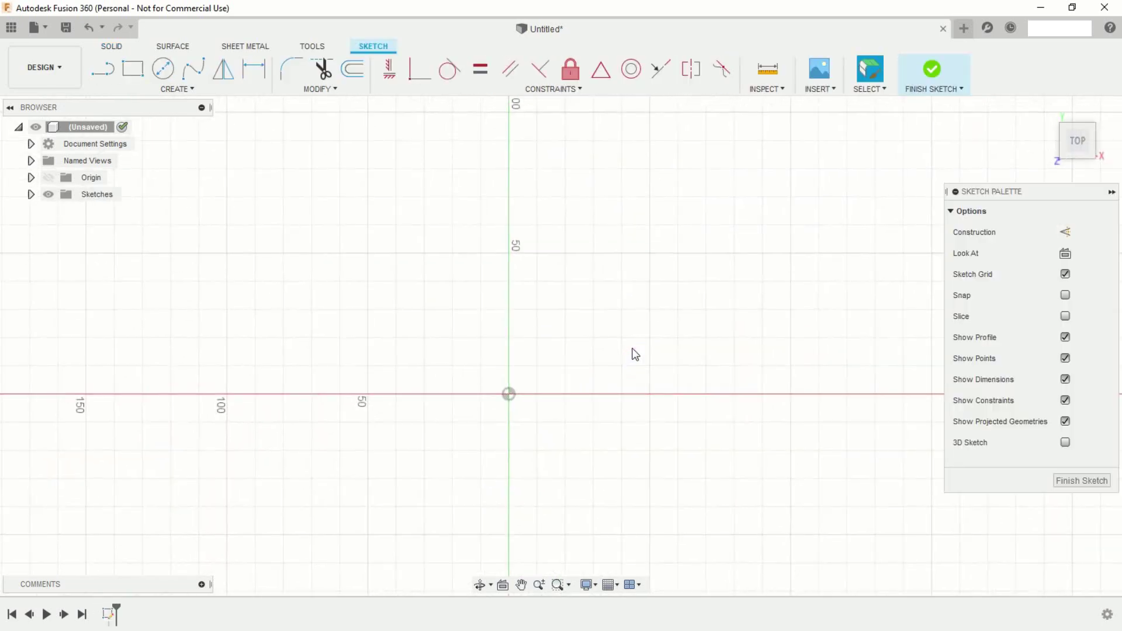
click(188, 90)
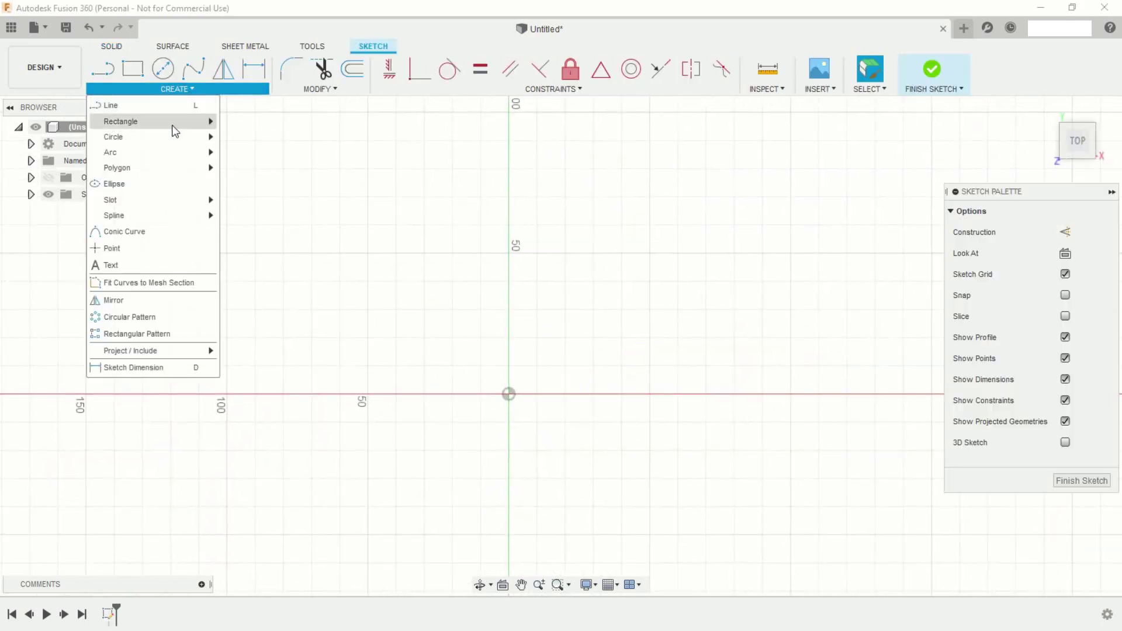
click(133, 191)
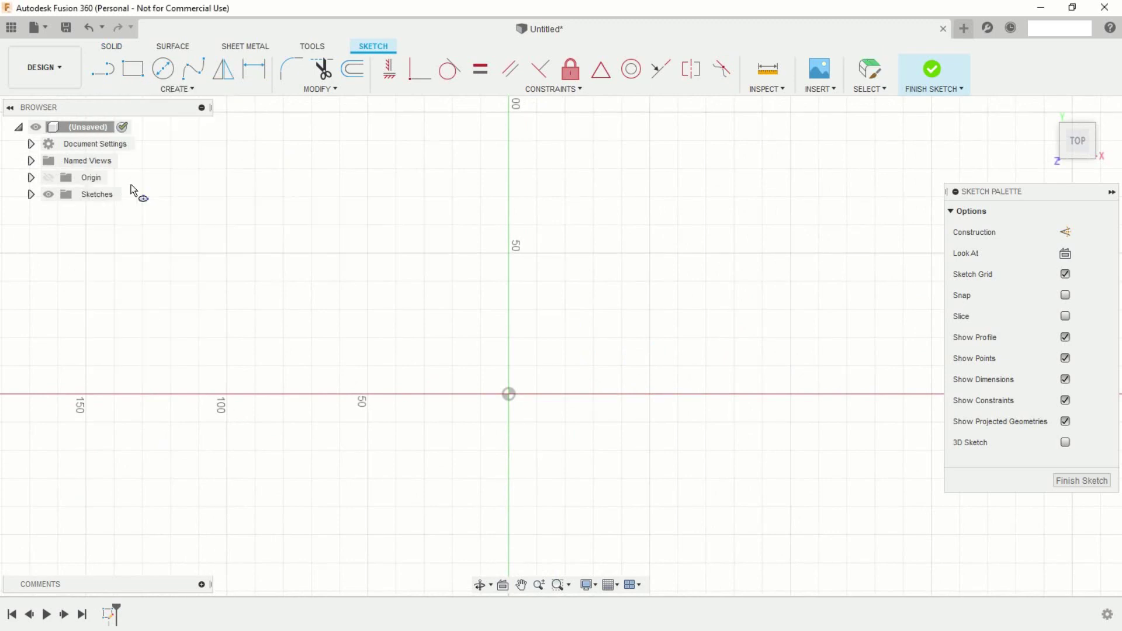
click(508, 395)
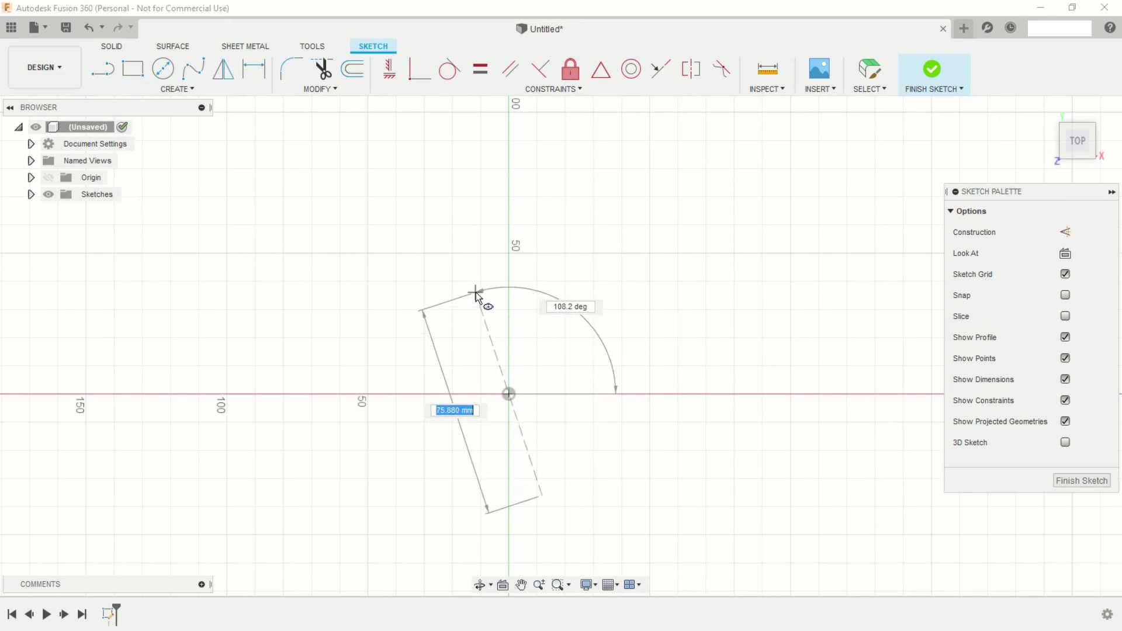
click(476, 292)
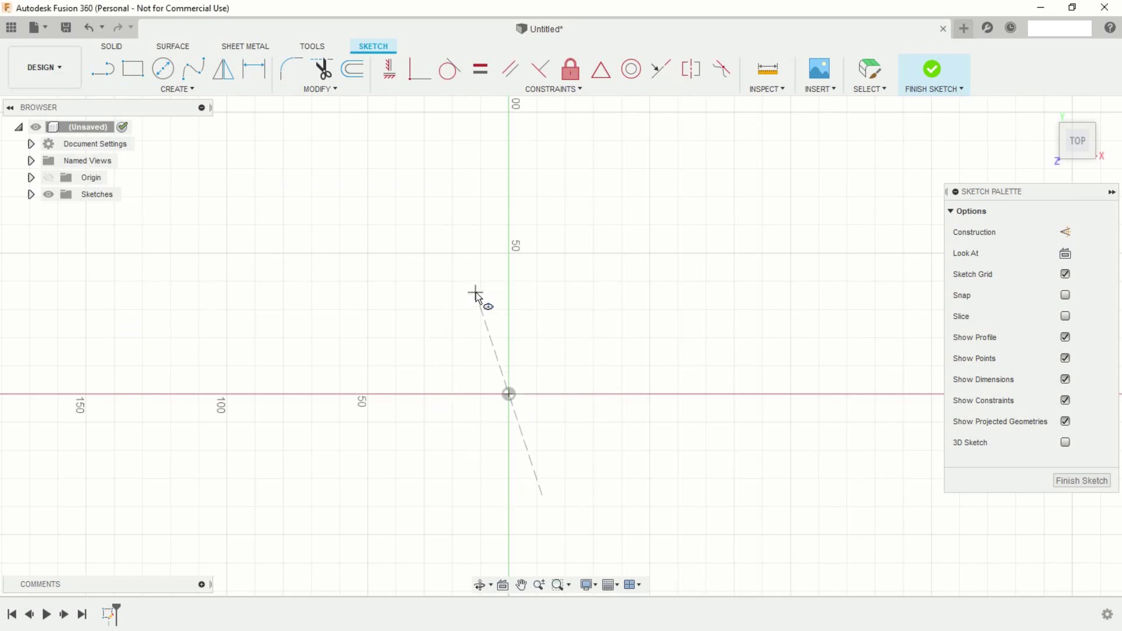
click(445, 364)
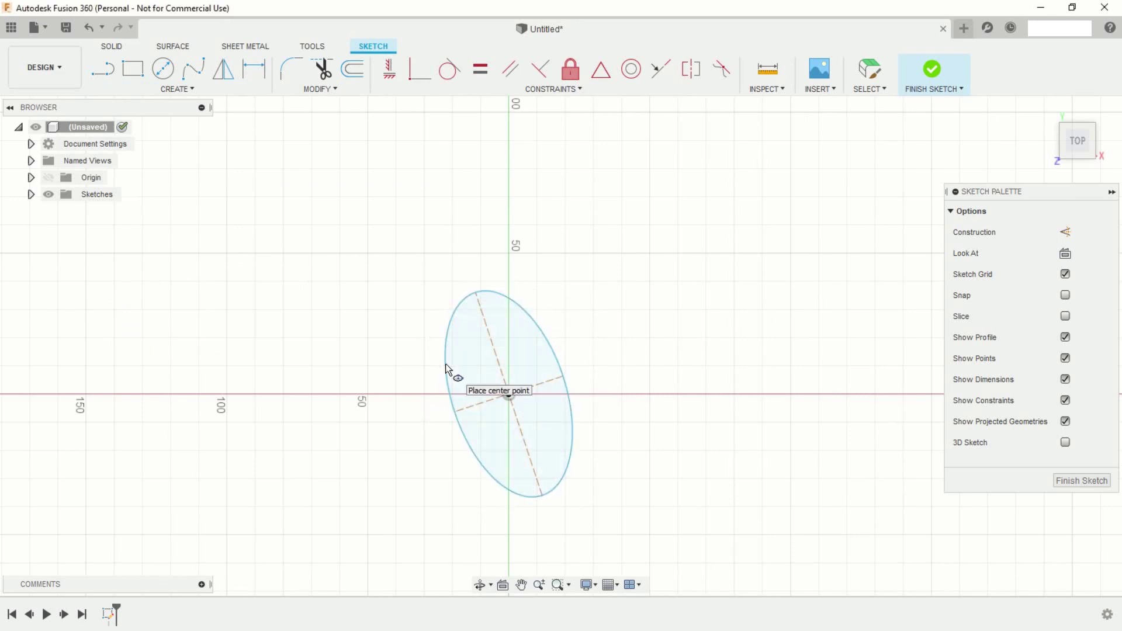
Dimension the ellipse's short axis to 25 mm and long axis to 32 mm.
click(254, 70)
click(484, 409)
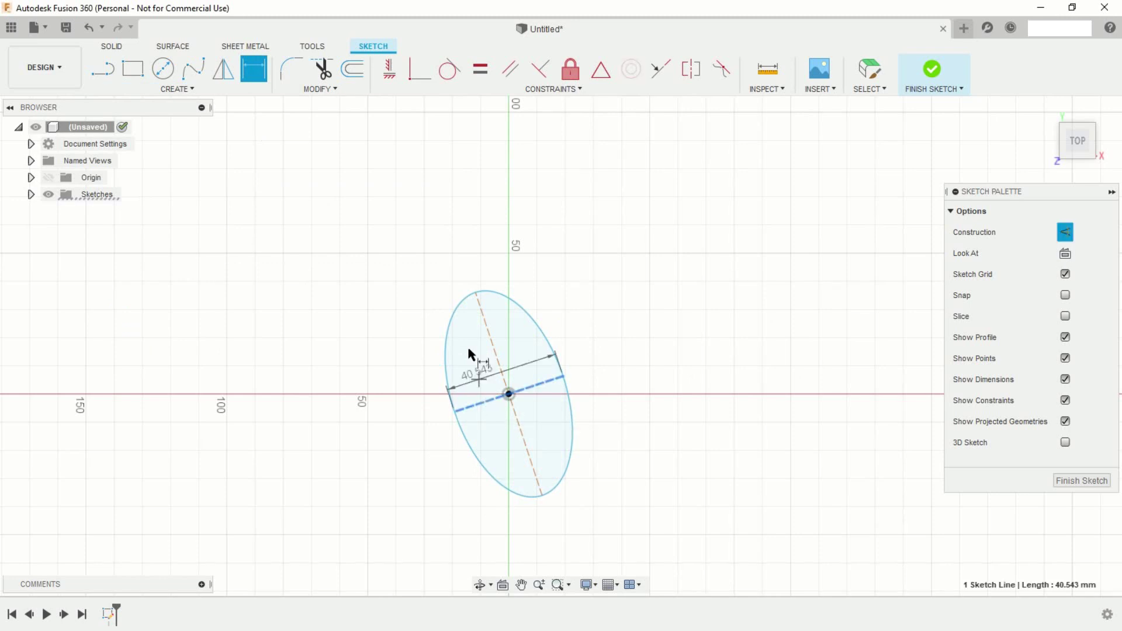
click(440, 274)
text(25)
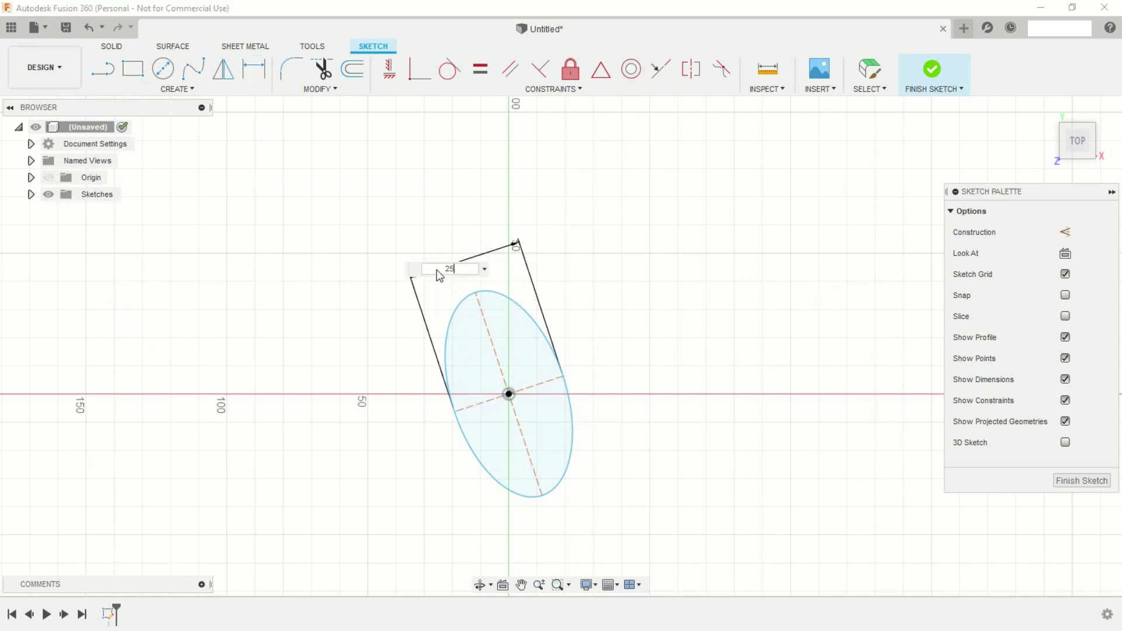
key(Return)
click(490, 345)
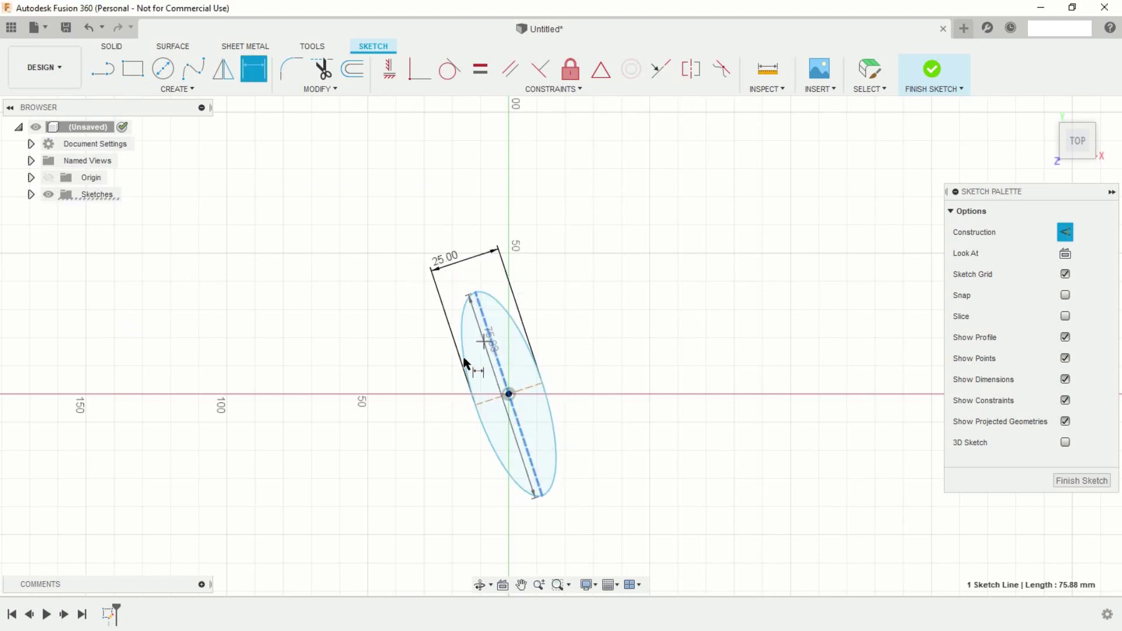
click(417, 381)
text(33)
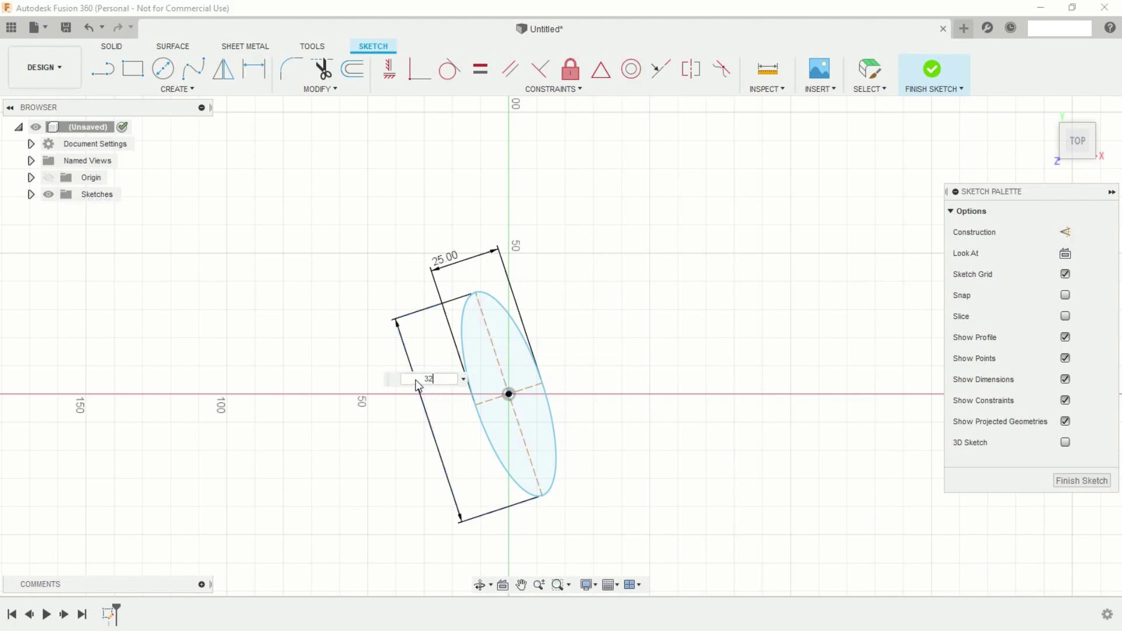
key(Return)
scroll(615, 412, up, 2)
scroll(615, 412, up, 1)
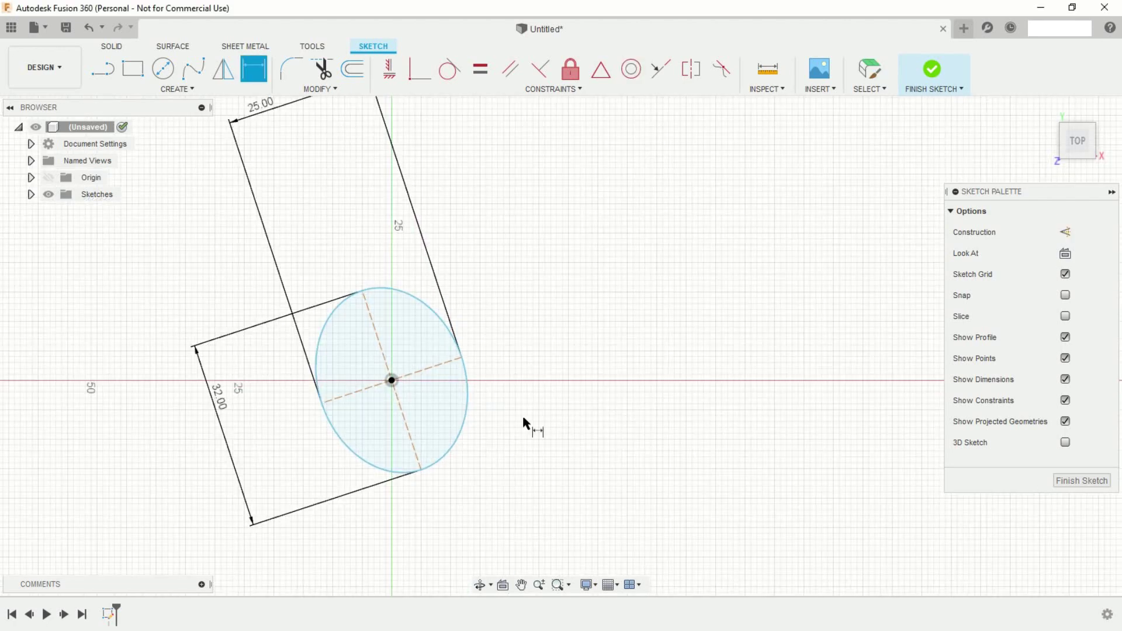
middle_drag(524, 420, 602, 401)
Draw a horizontal line running right from the ellipse centre.
click(102, 68)
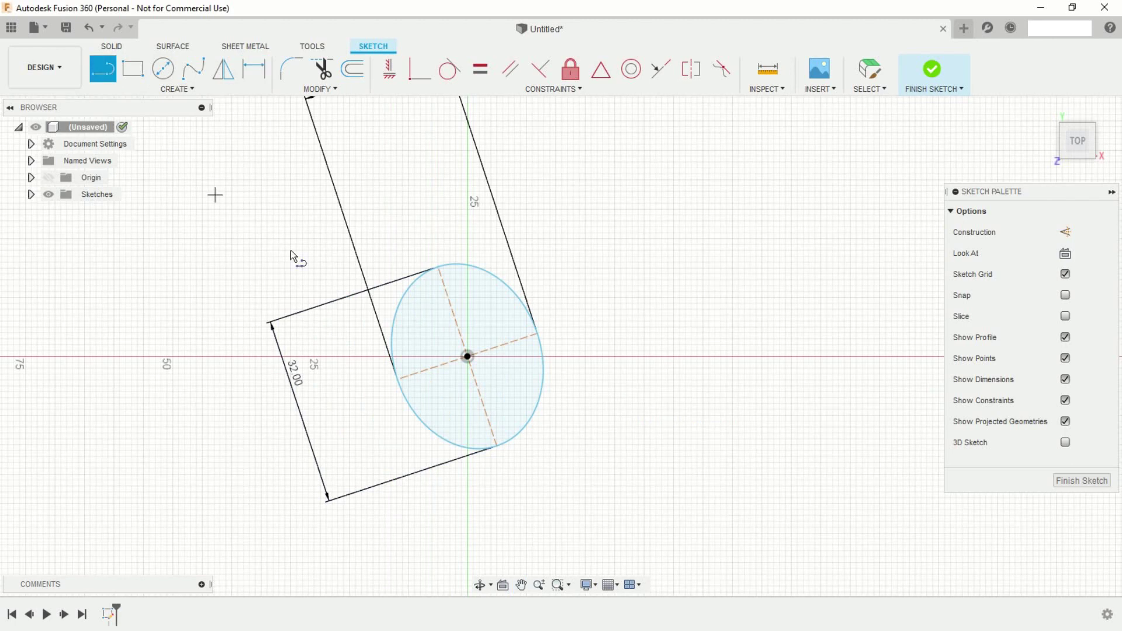
click(468, 357)
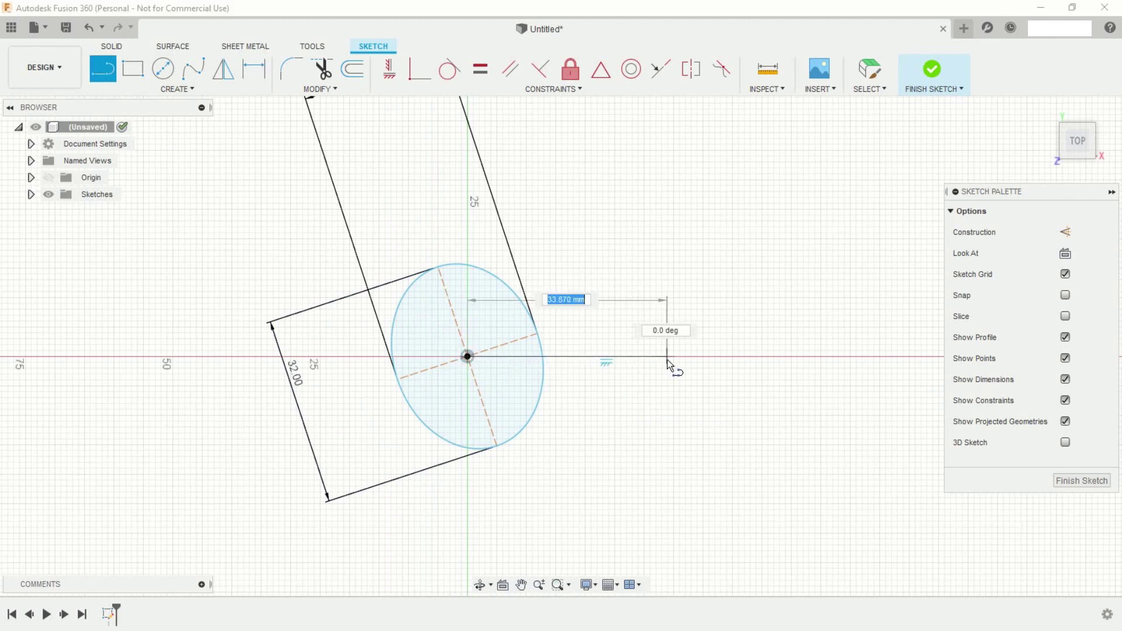
click(667, 357)
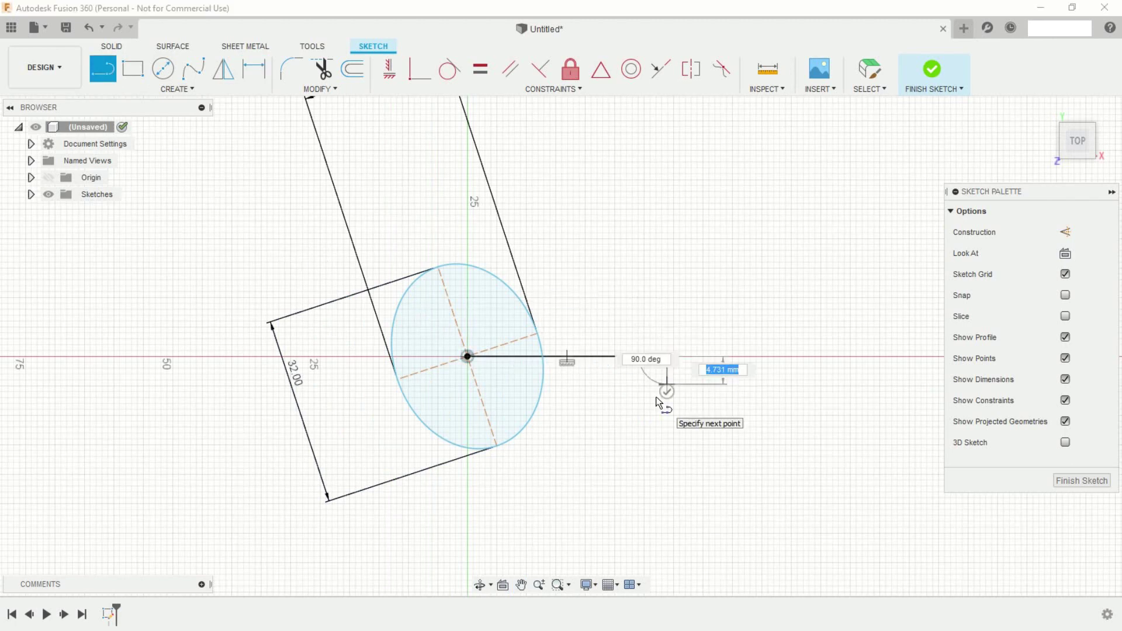
key(Escape)
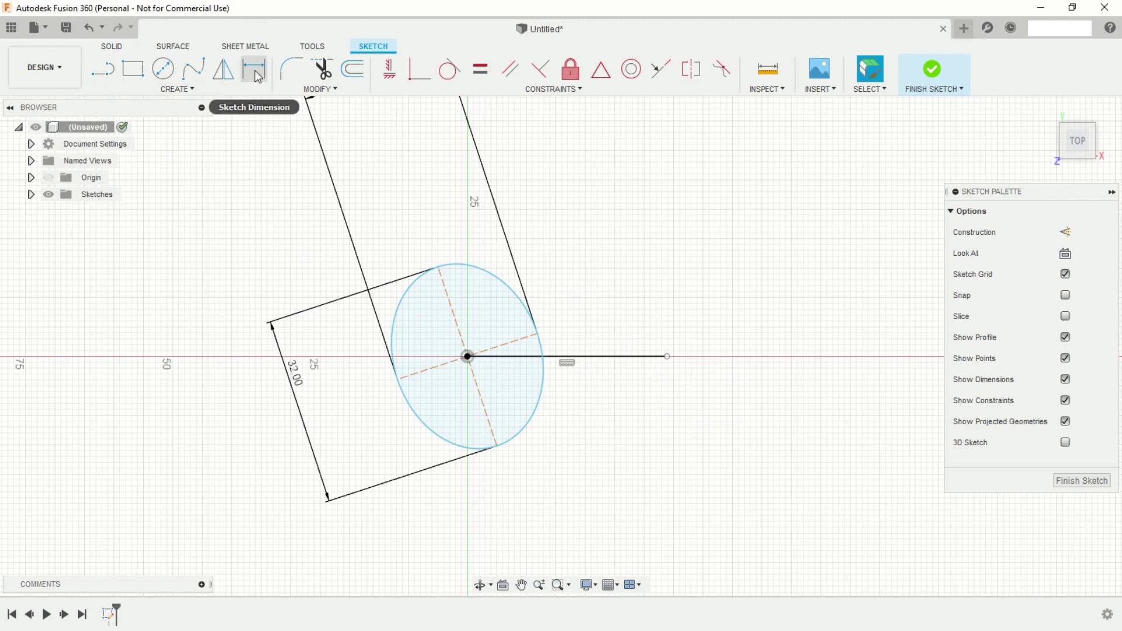
Dimension the angle between the horizontal line and the ellipse axis to 17°.
click(254, 68)
click(613, 358)
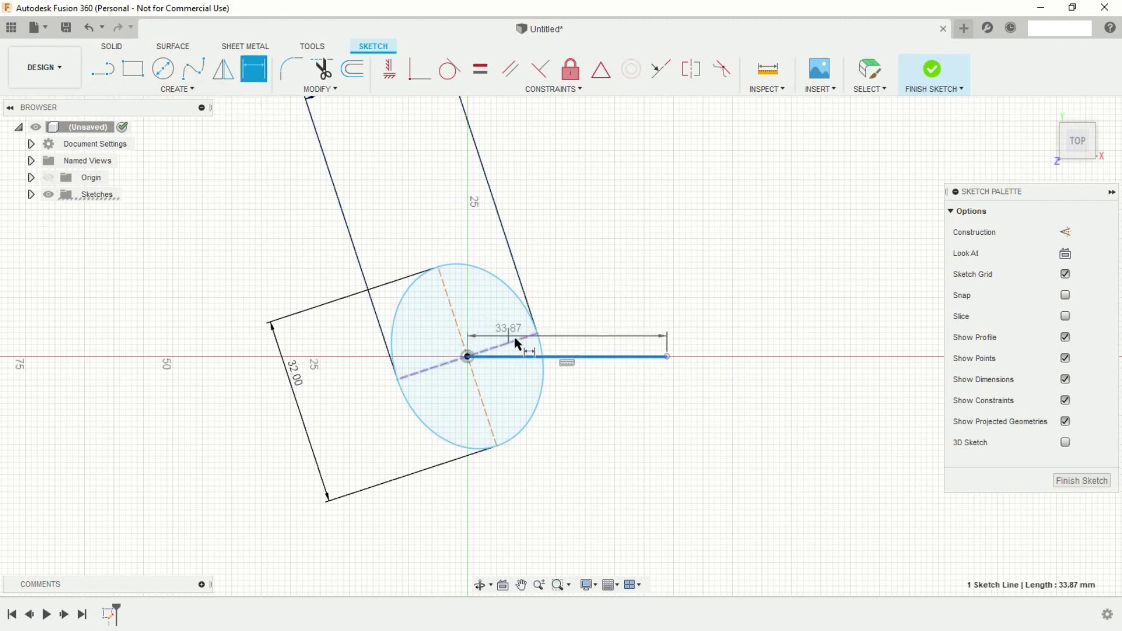
click(515, 344)
click(625, 331)
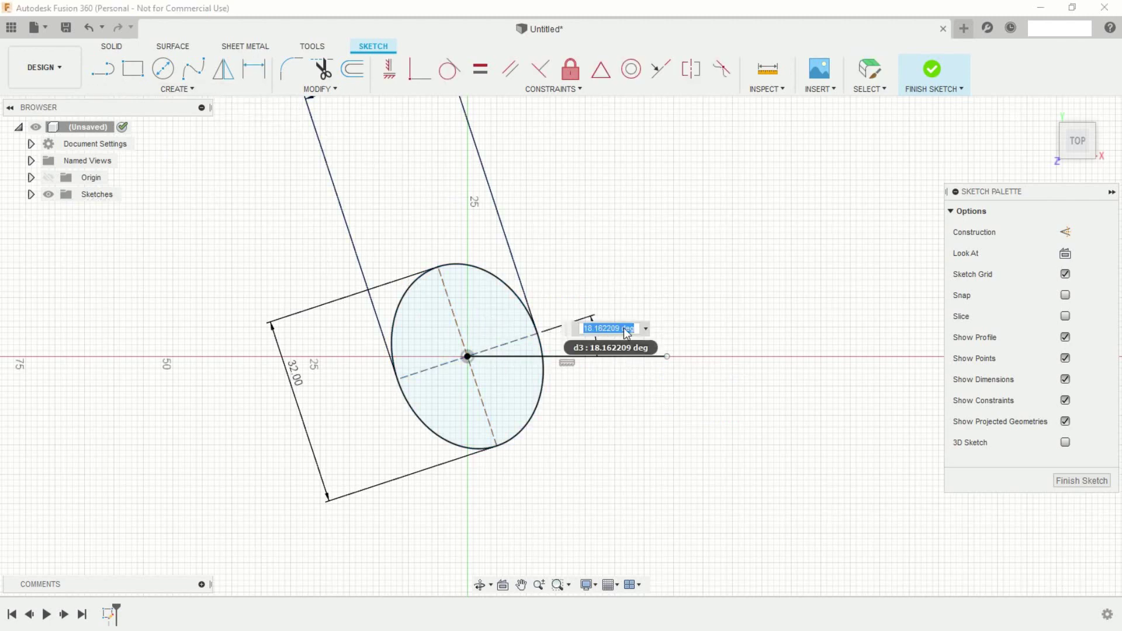
key(Return)
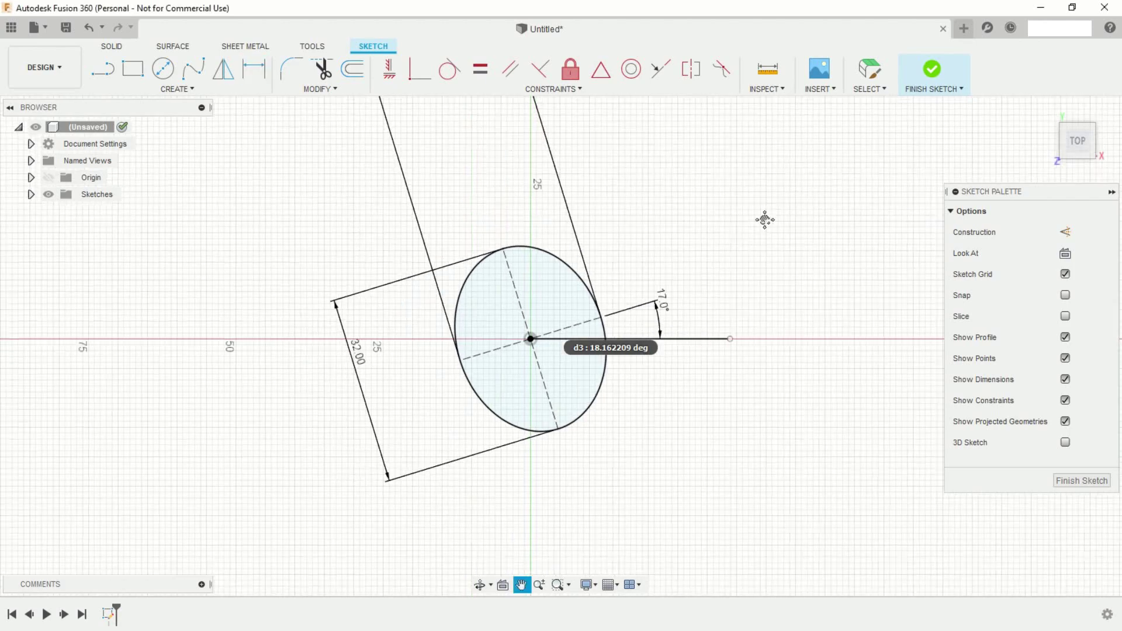
scroll(743, 234, up, 3)
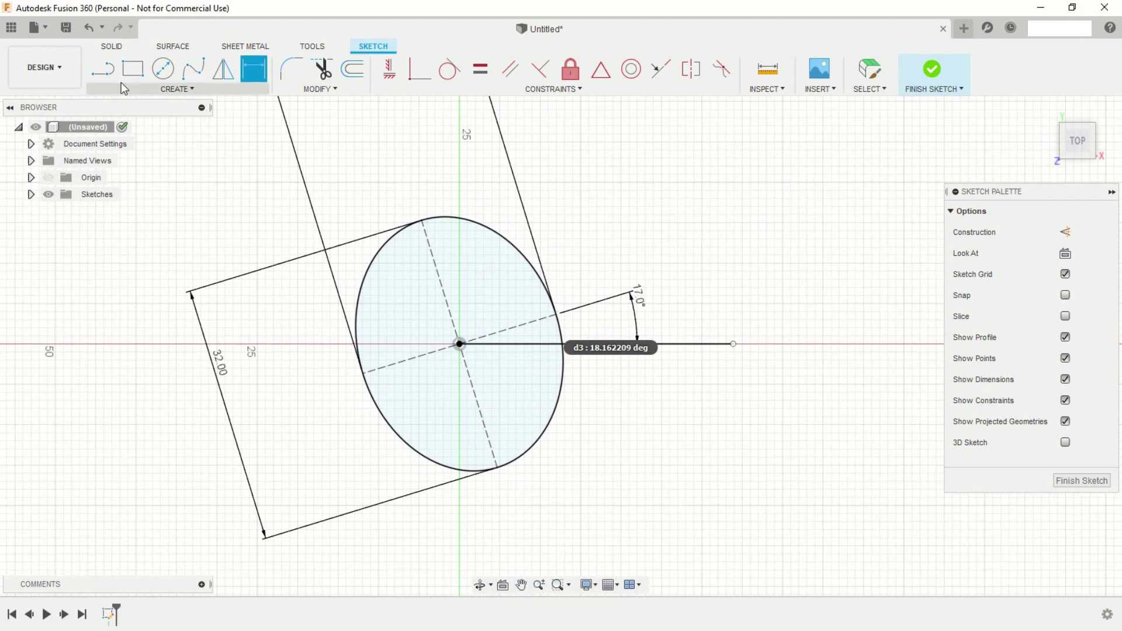
Draw a line across the ellipse's left edge, offset 8.5 mm from the centre line.
key(l)
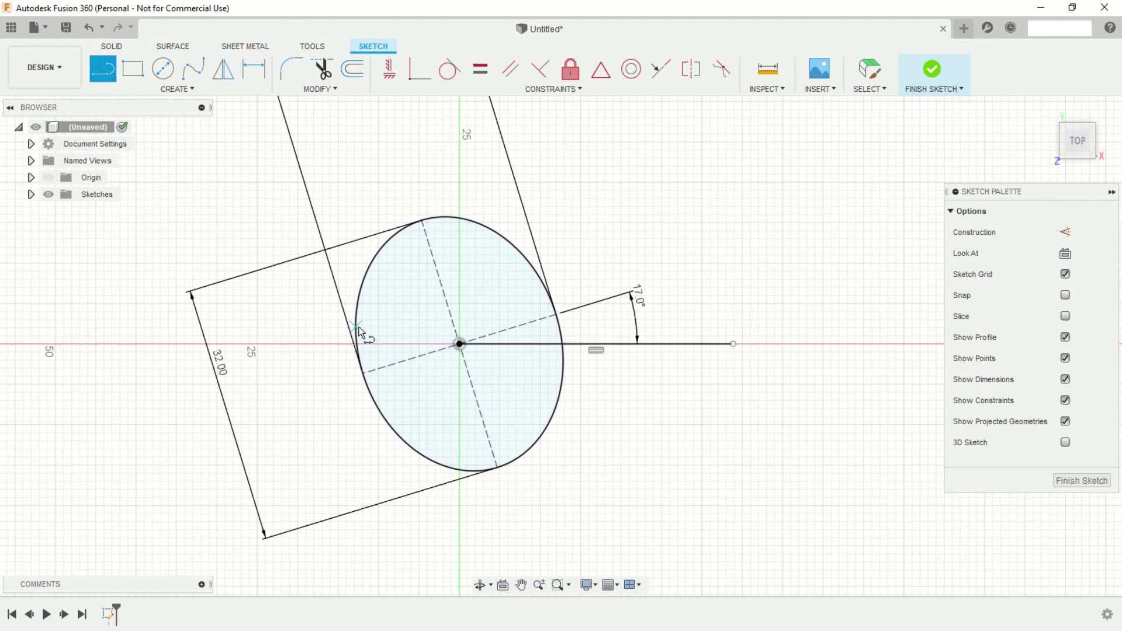
click(356, 327)
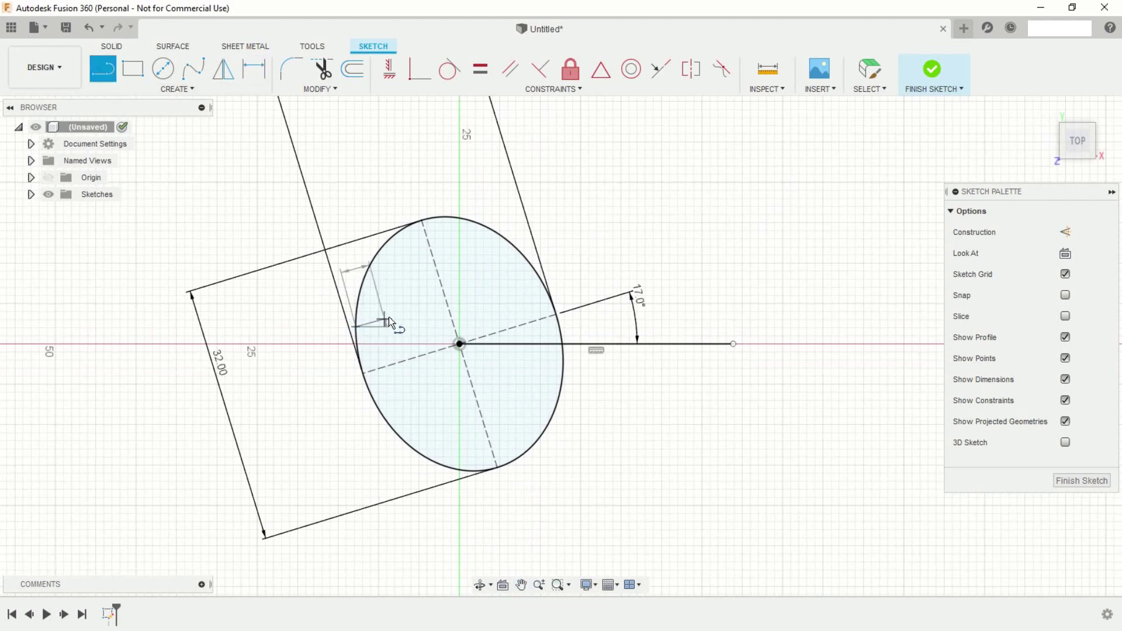
click(445, 302)
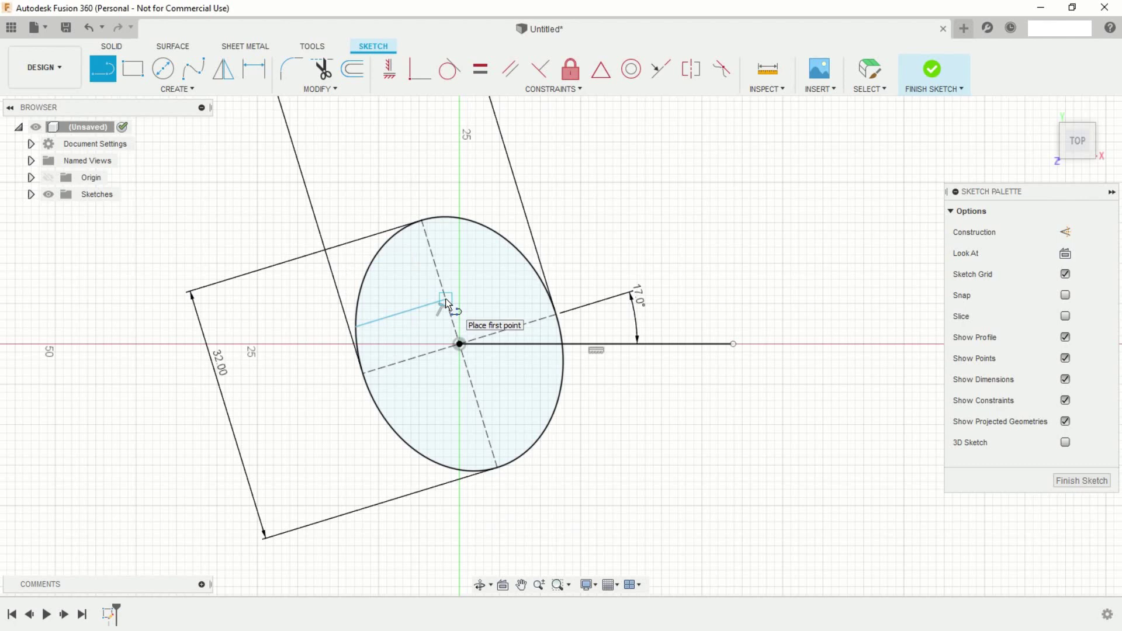
click(256, 73)
click(390, 320)
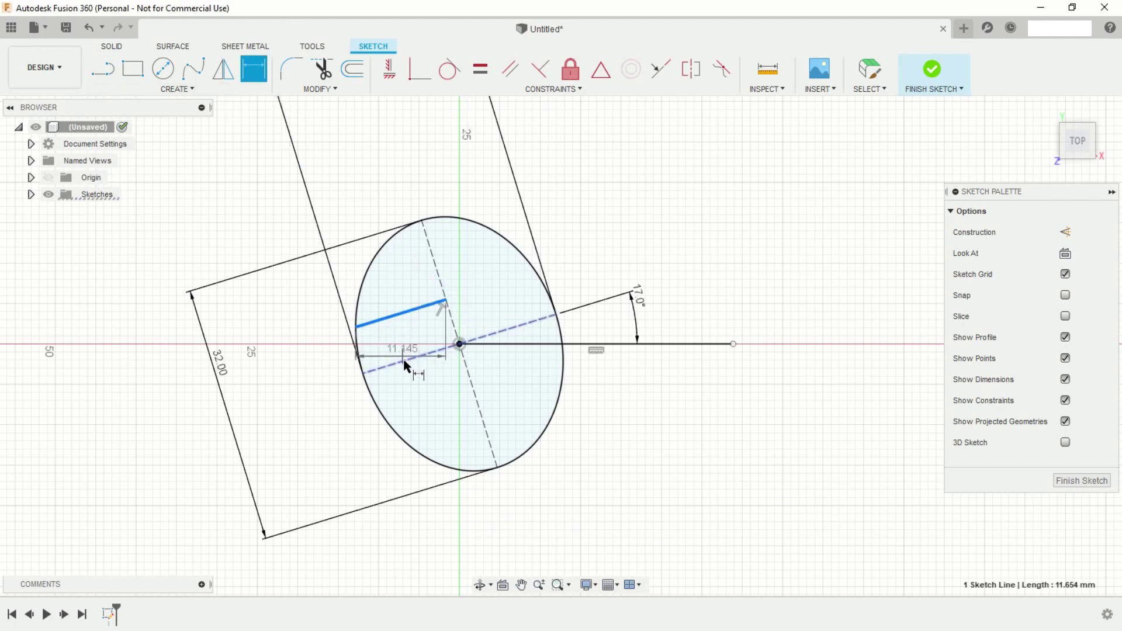
click(326, 374)
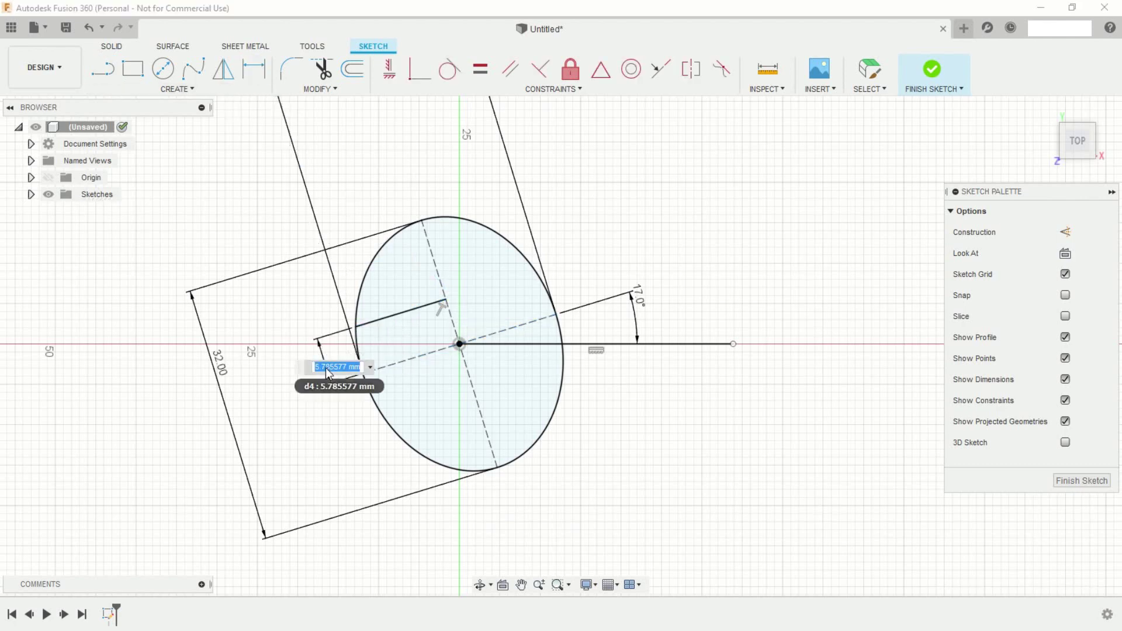
text(8.5)
key(Return)
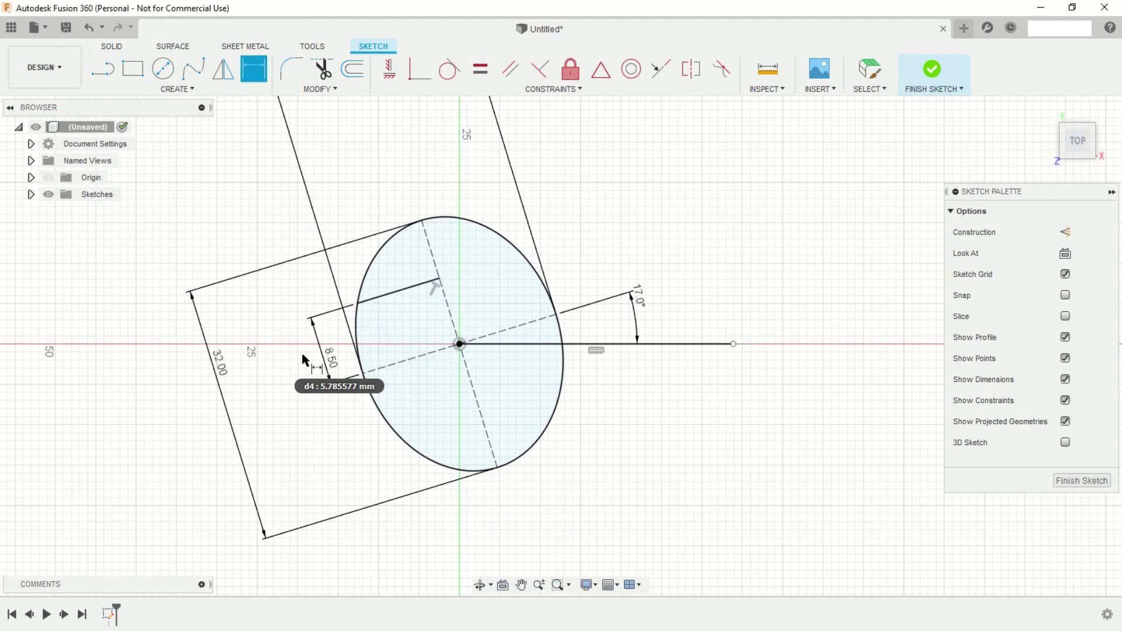
Draw a second line across the lower edge and dimension the two lines 17 mm apart.
key(l)
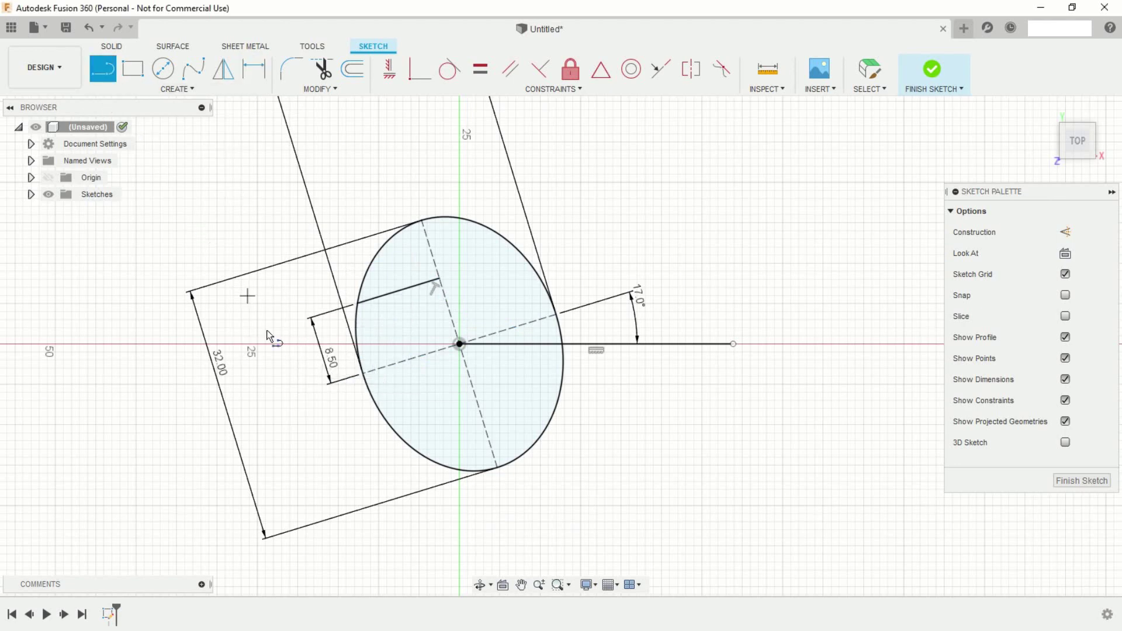
click(394, 432)
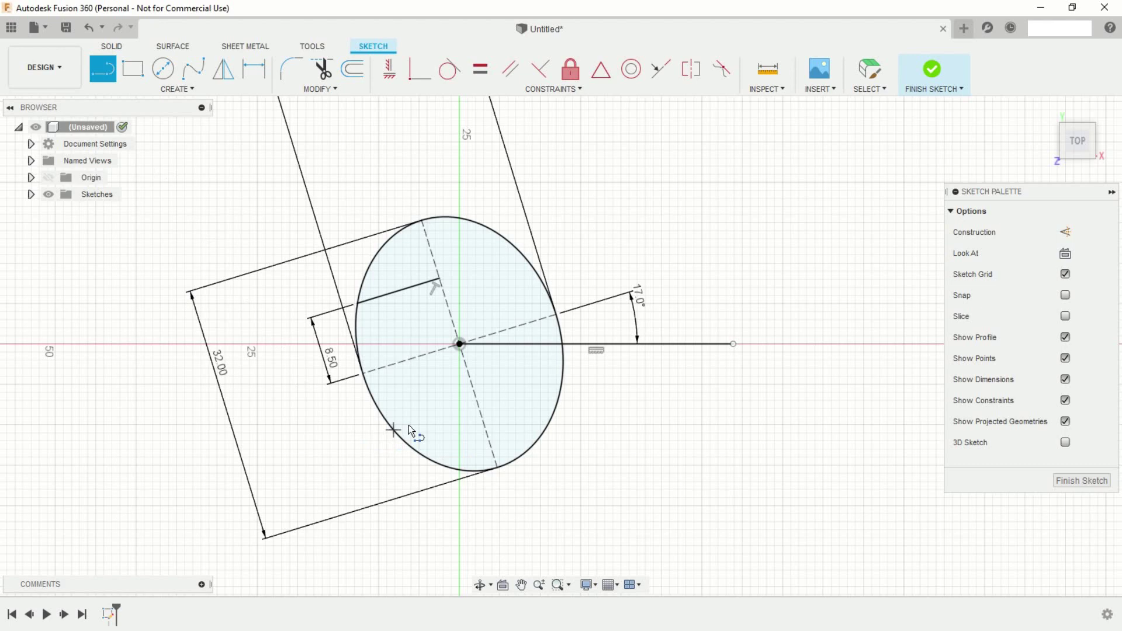
click(479, 405)
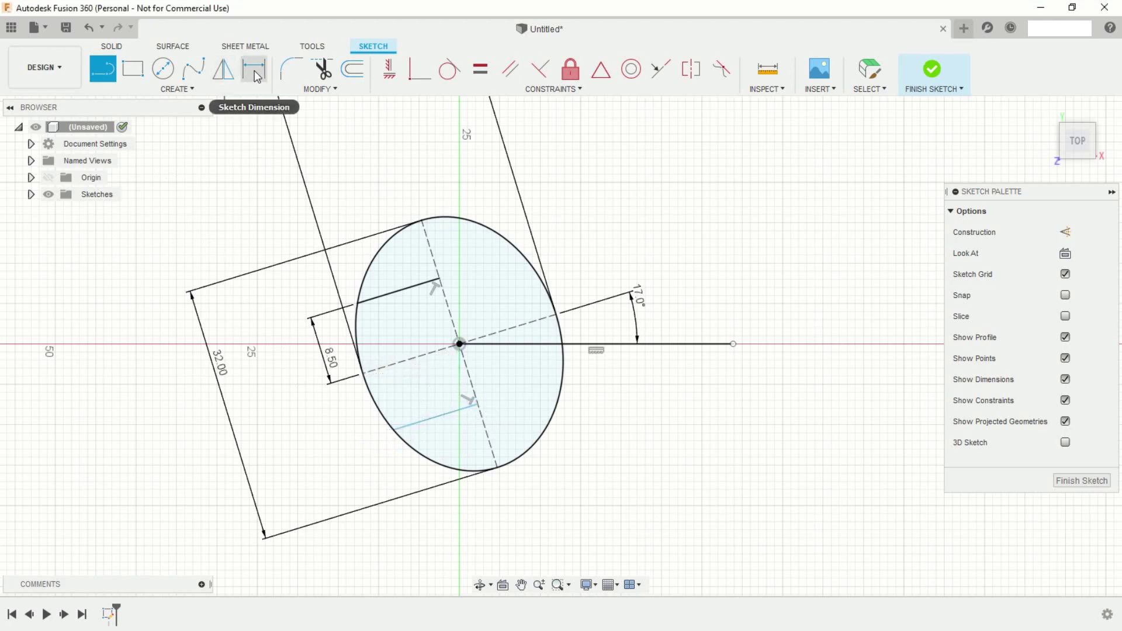
click(254, 68)
click(388, 293)
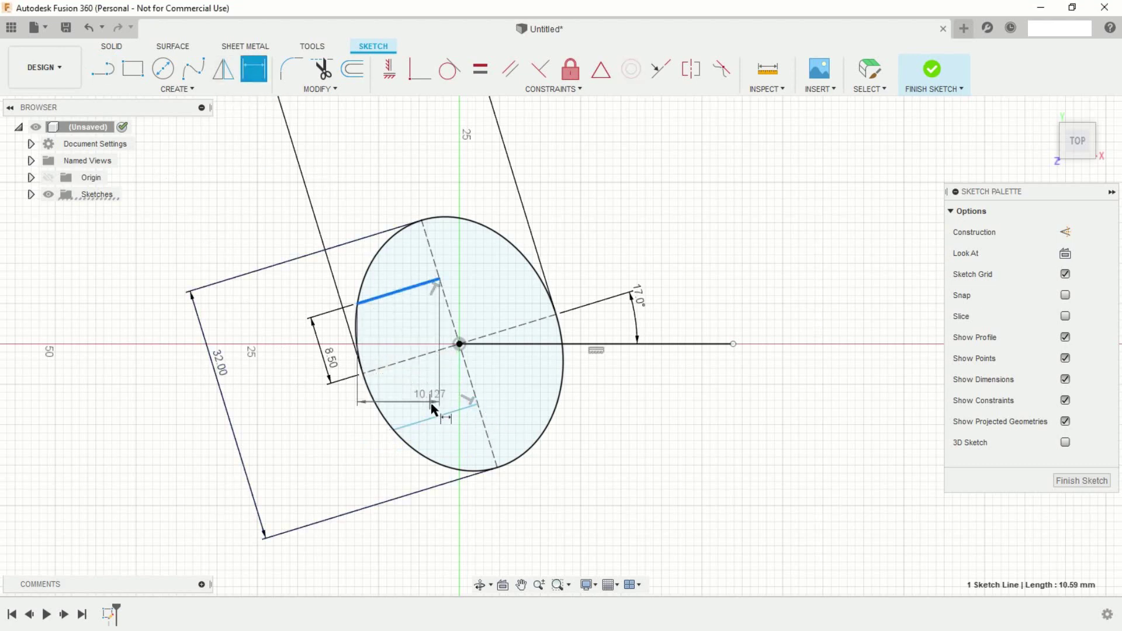
click(439, 417)
click(307, 403)
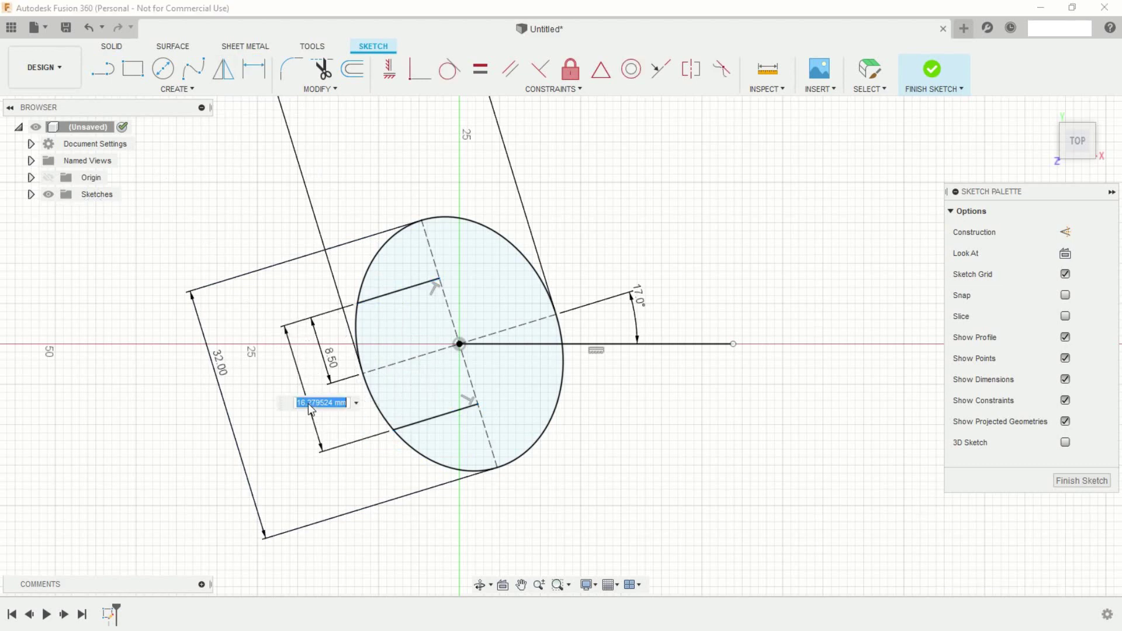
text(17)
key(Return)
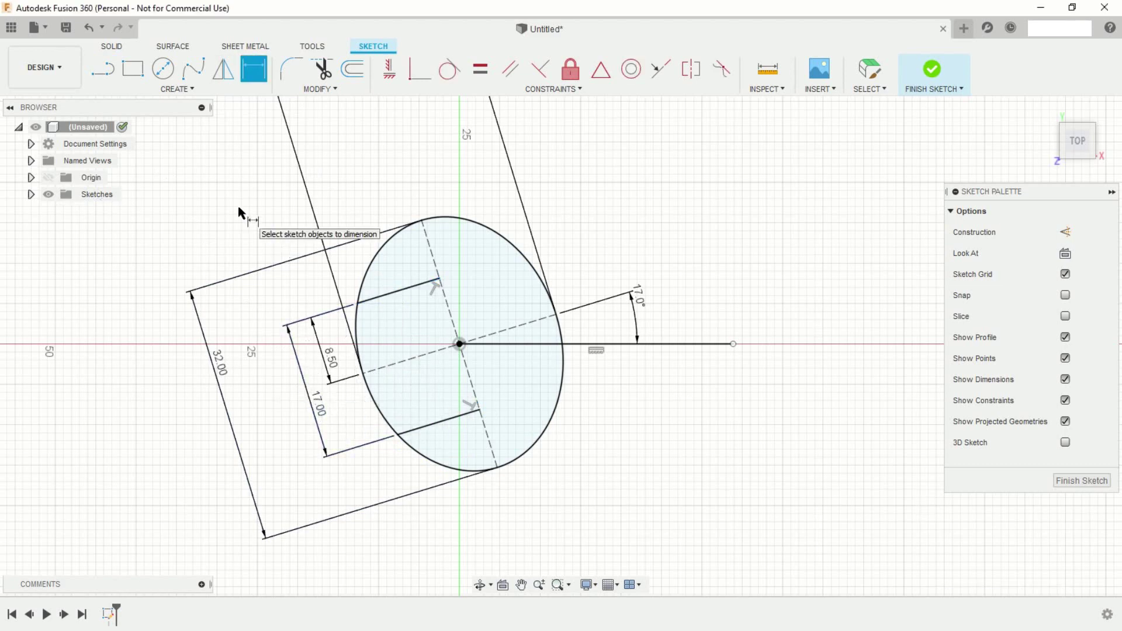
click(190, 89)
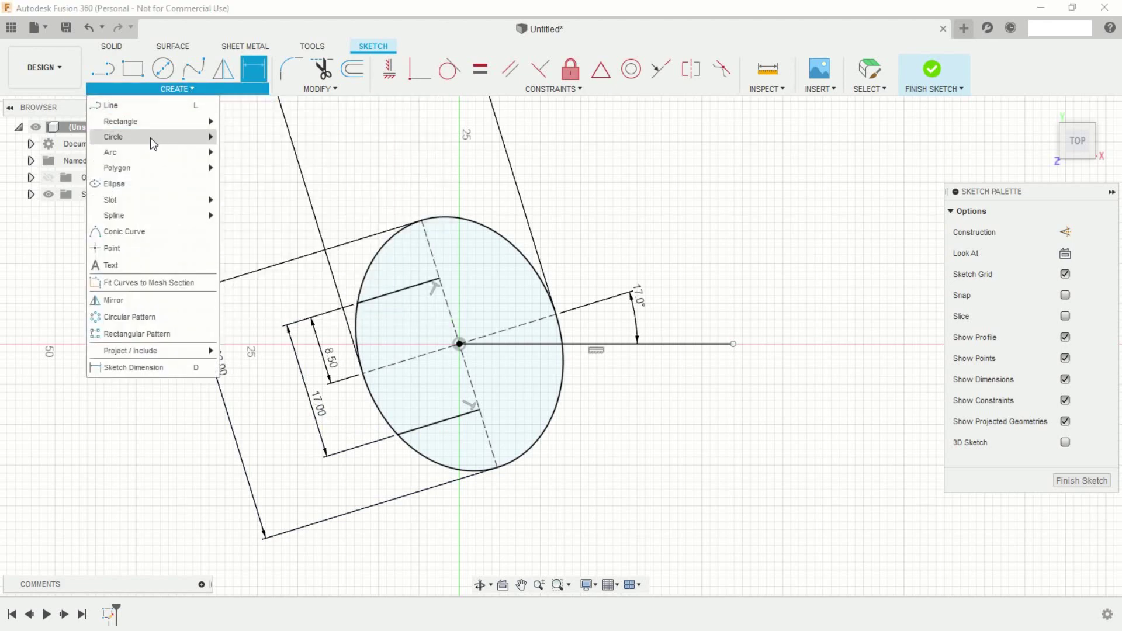
Join the two line ends with a 3-point arc of radius 11 mm.
mouse_move(111, 152)
click(256, 160)
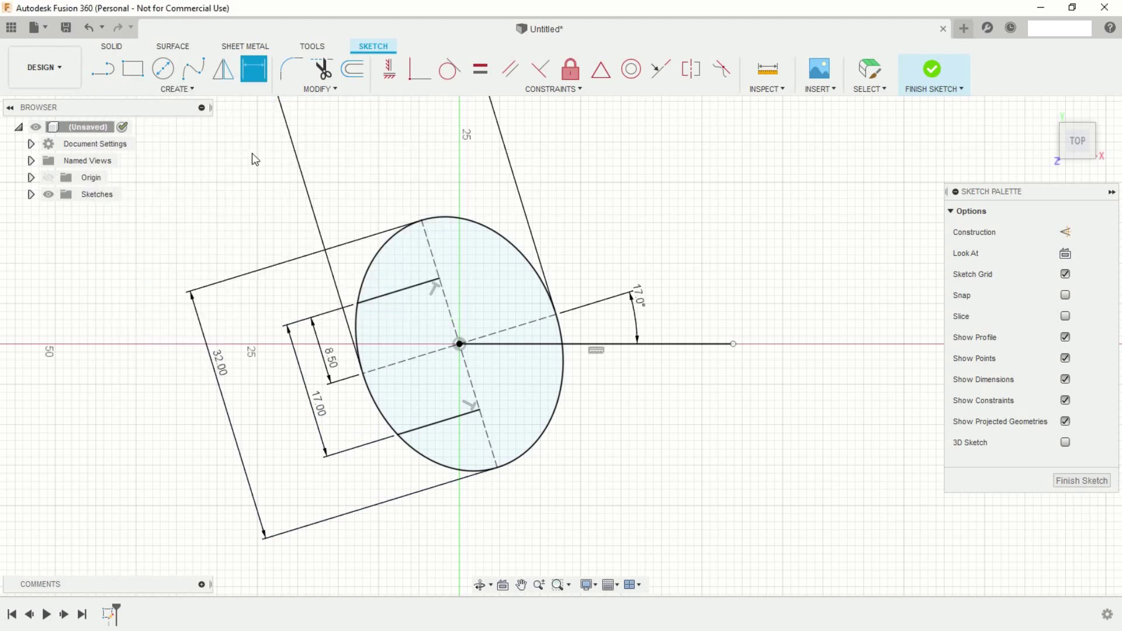
click(440, 279)
click(479, 410)
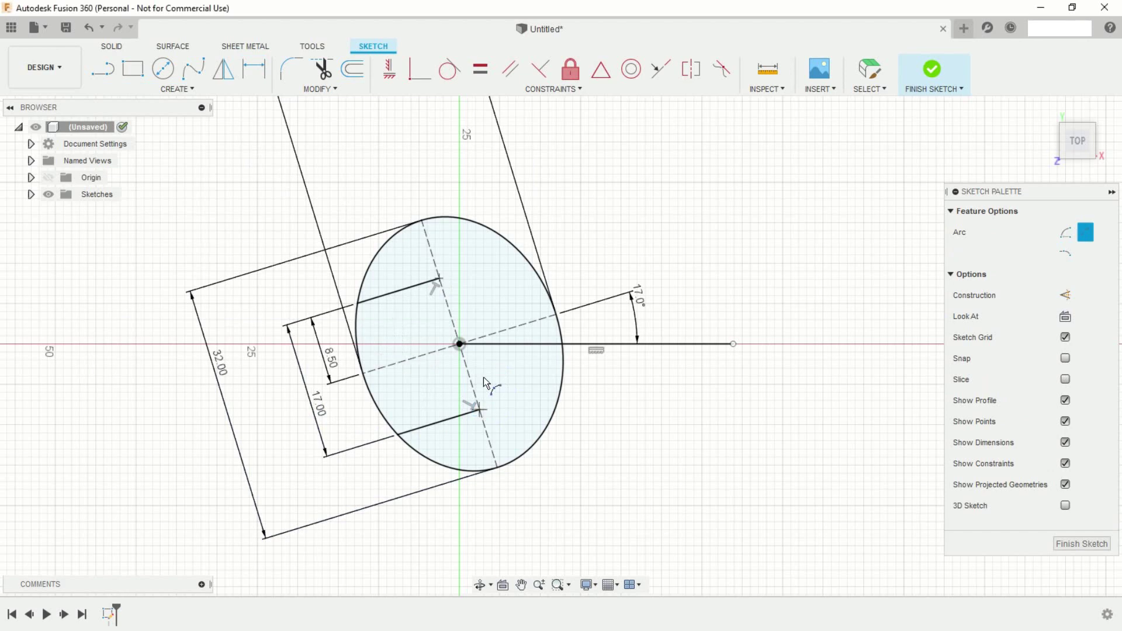
click(495, 334)
click(254, 71)
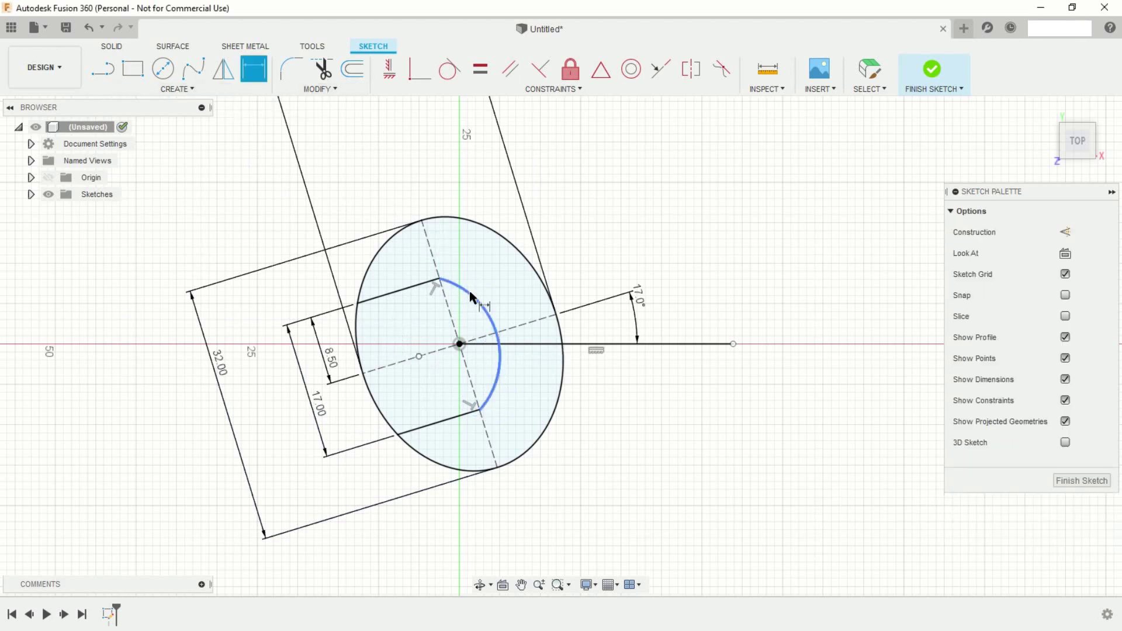
click(472, 297)
click(503, 215)
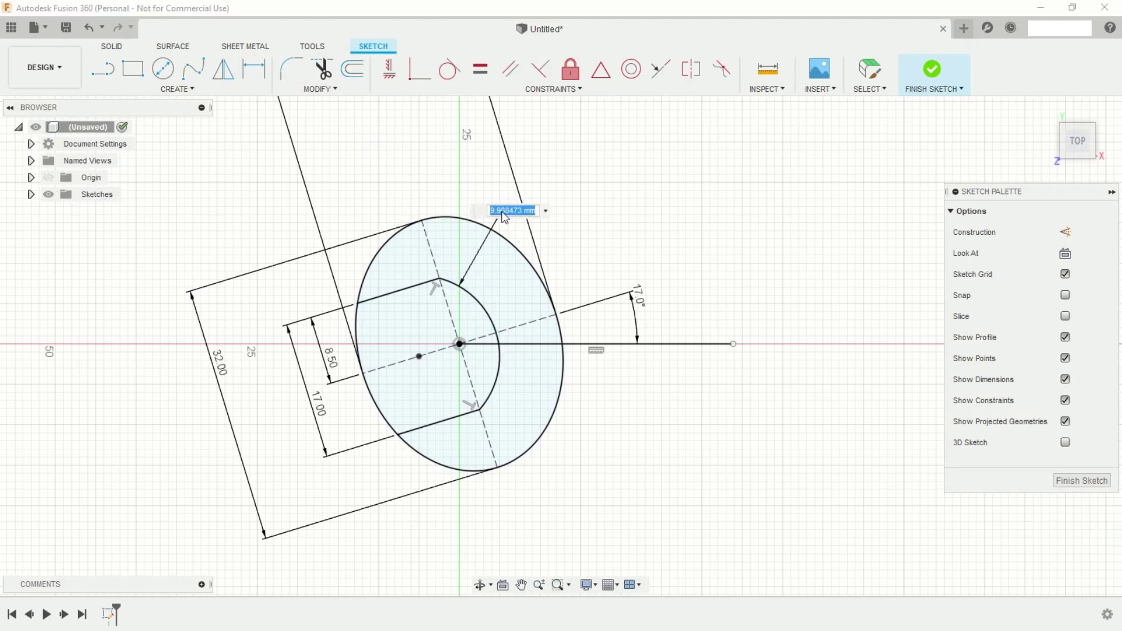
key(Return)
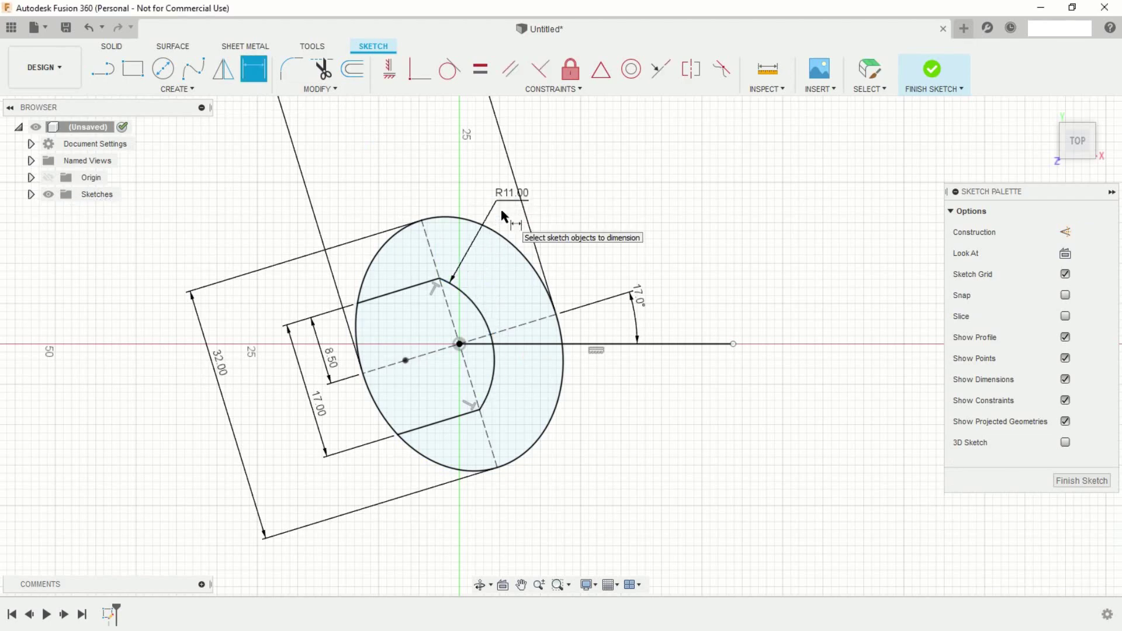
scroll(645, 240, down, 2)
scroll(645, 239, down, 2)
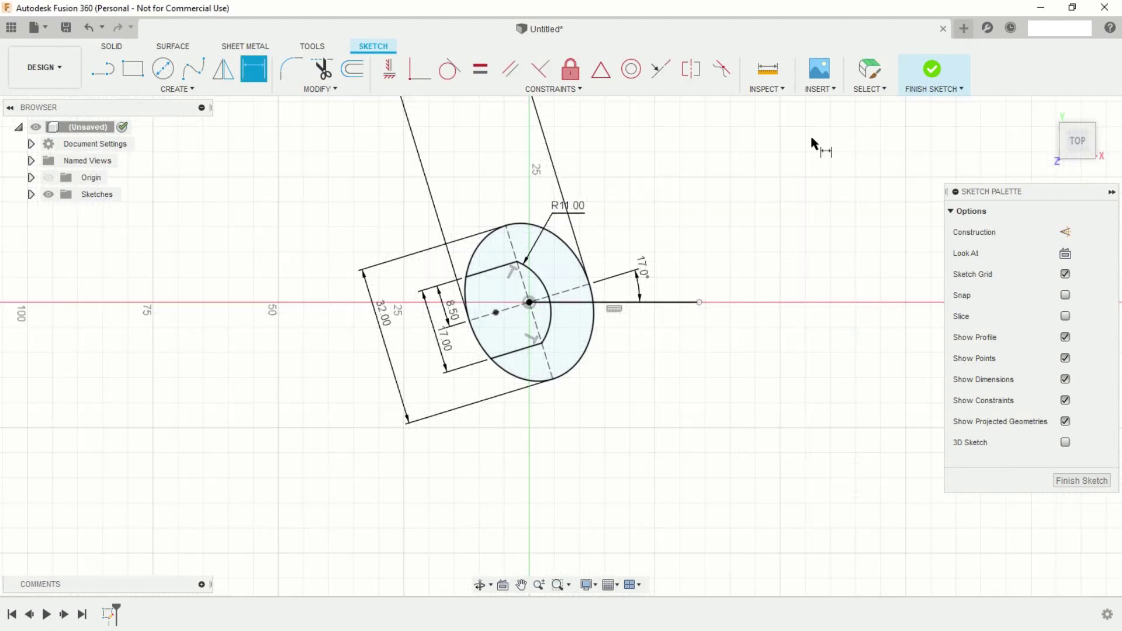
Finish the slot sketch and tilt the view to a top/front angle.
click(928, 71)
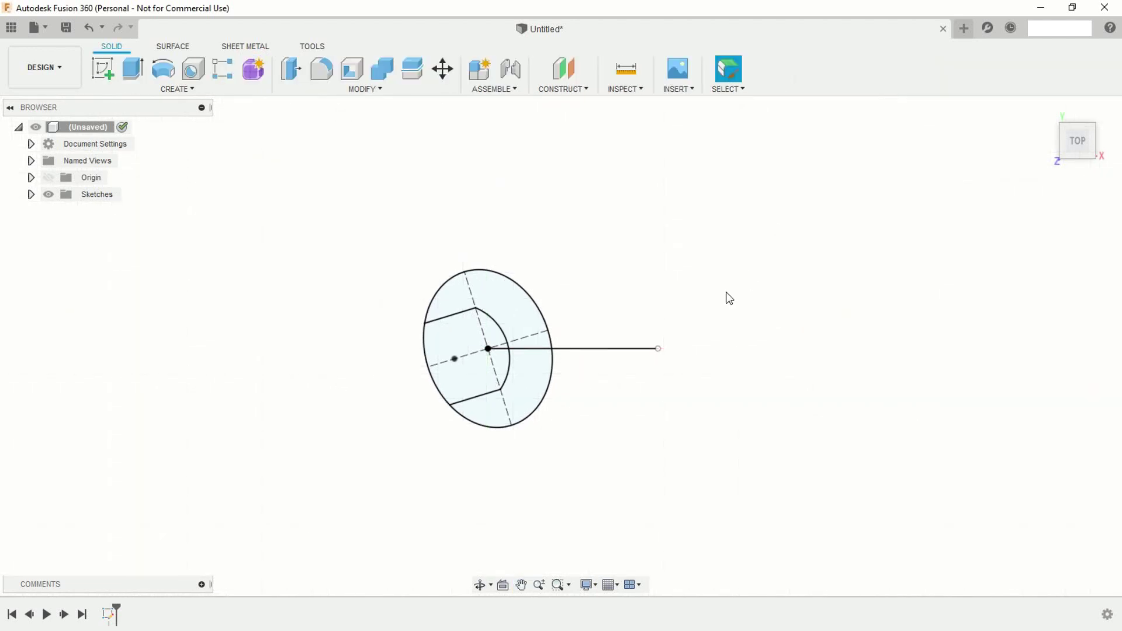
mouse_move(532, 472)
shift+middle_down()
mouse_move(494, 398)
mouse_move(483, 418)
shift+middle_up()
scroll(507, 403, up, 2)
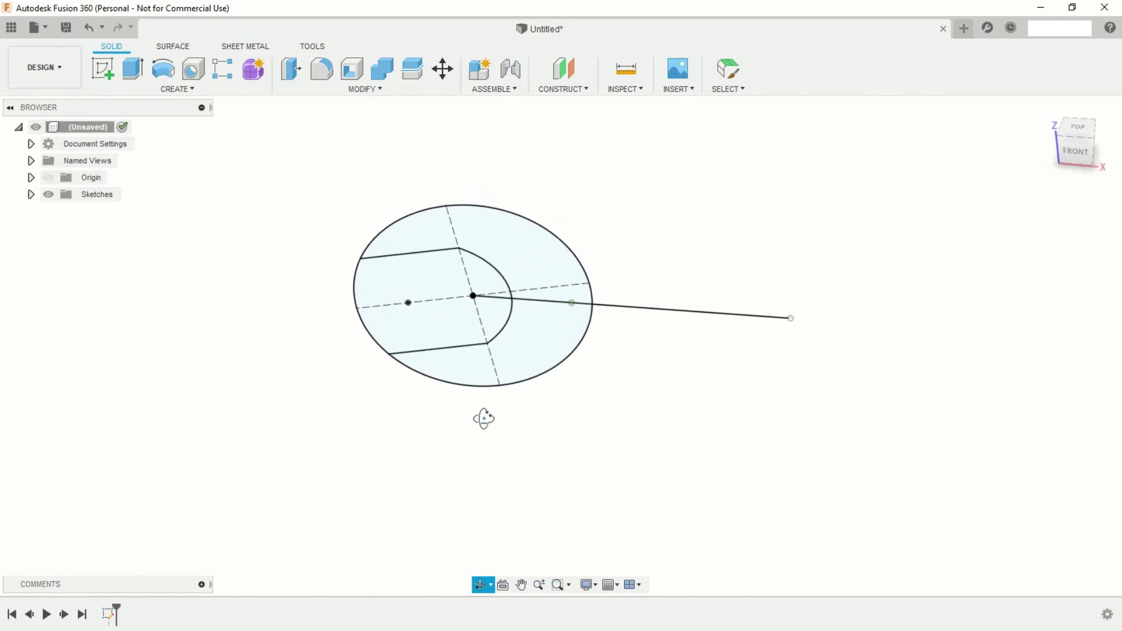
click(133, 69)
Extrude the upper and lower profiles symmetrically by 3.5 mm.
click(507, 241)
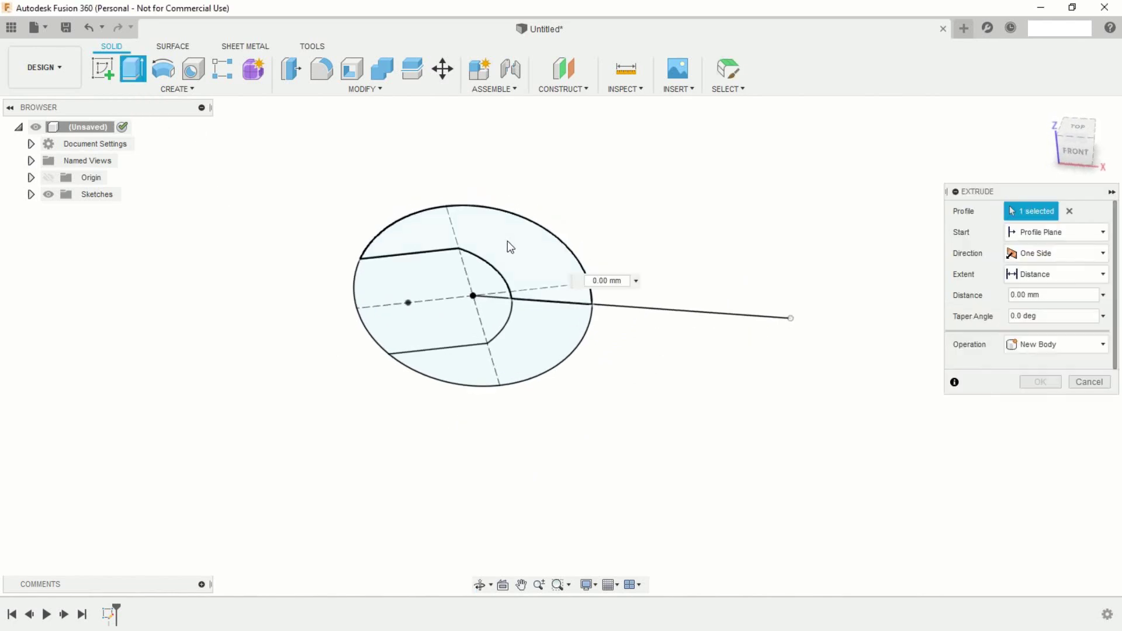
click(534, 350)
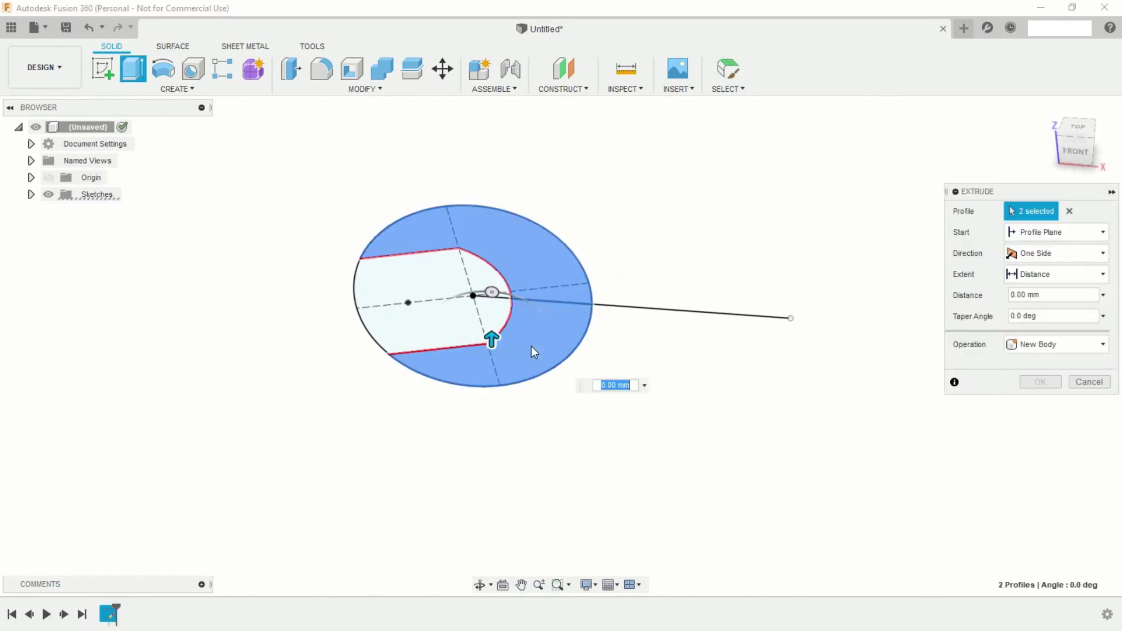
click(1046, 257)
click(1039, 307)
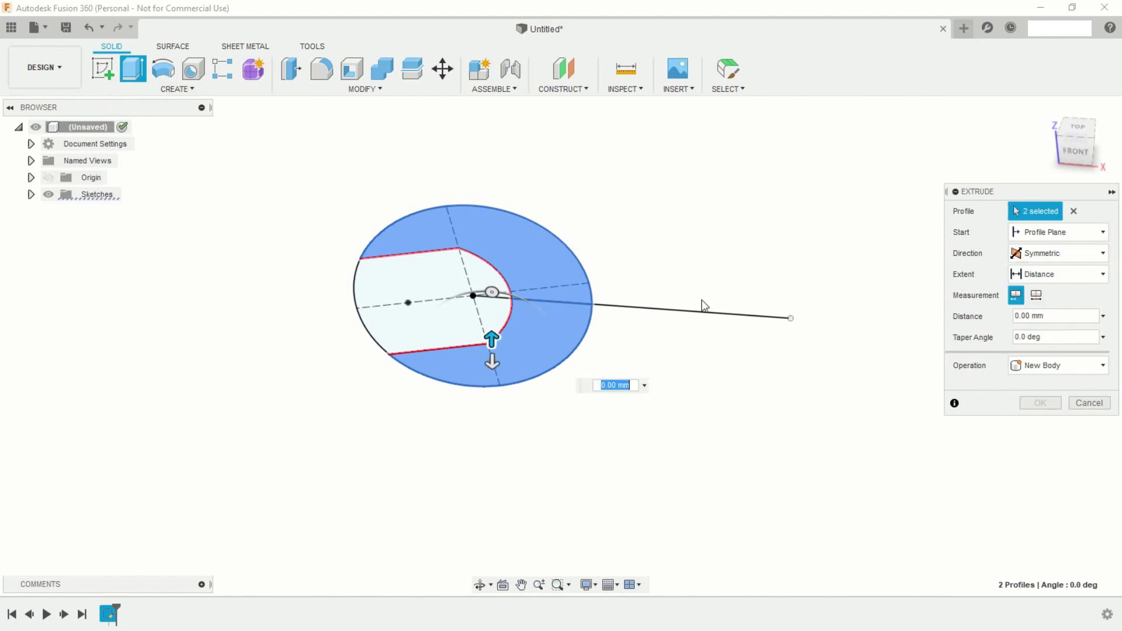
drag(491, 338, 492, 326)
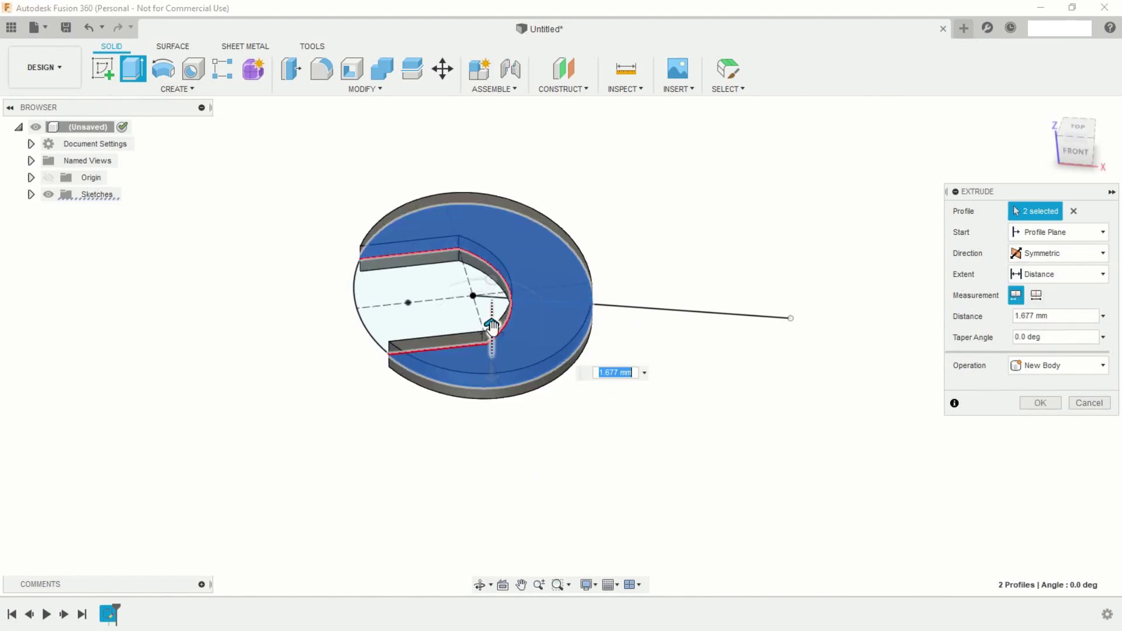
key(Return)
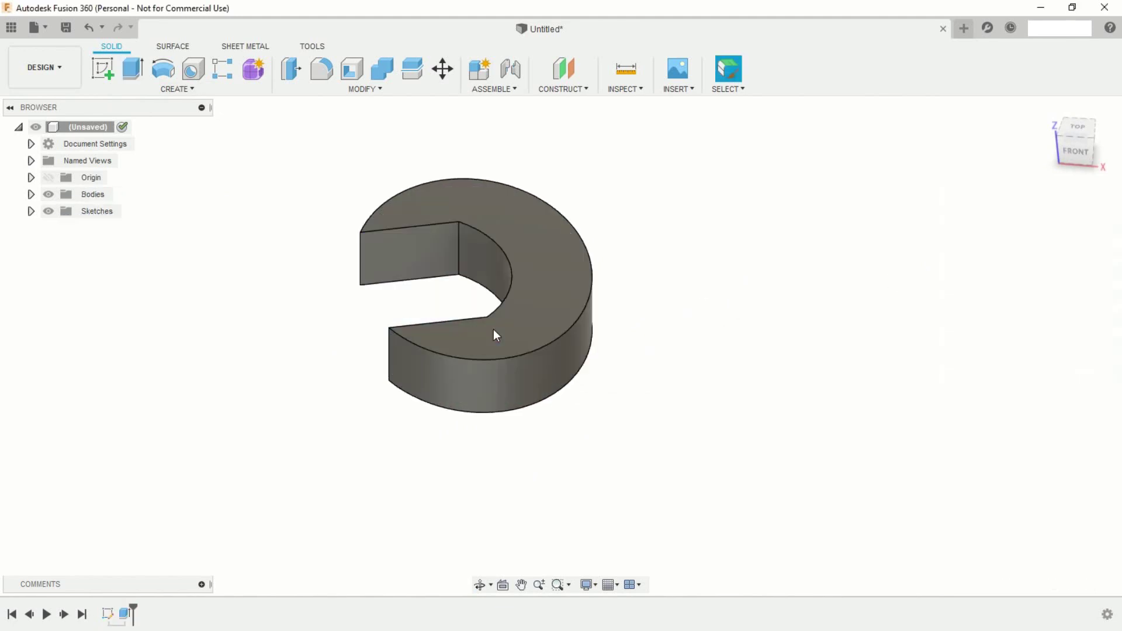
Measure the jaw's left vertical edge to confirm a 7.00 mm thickness.
click(627, 68)
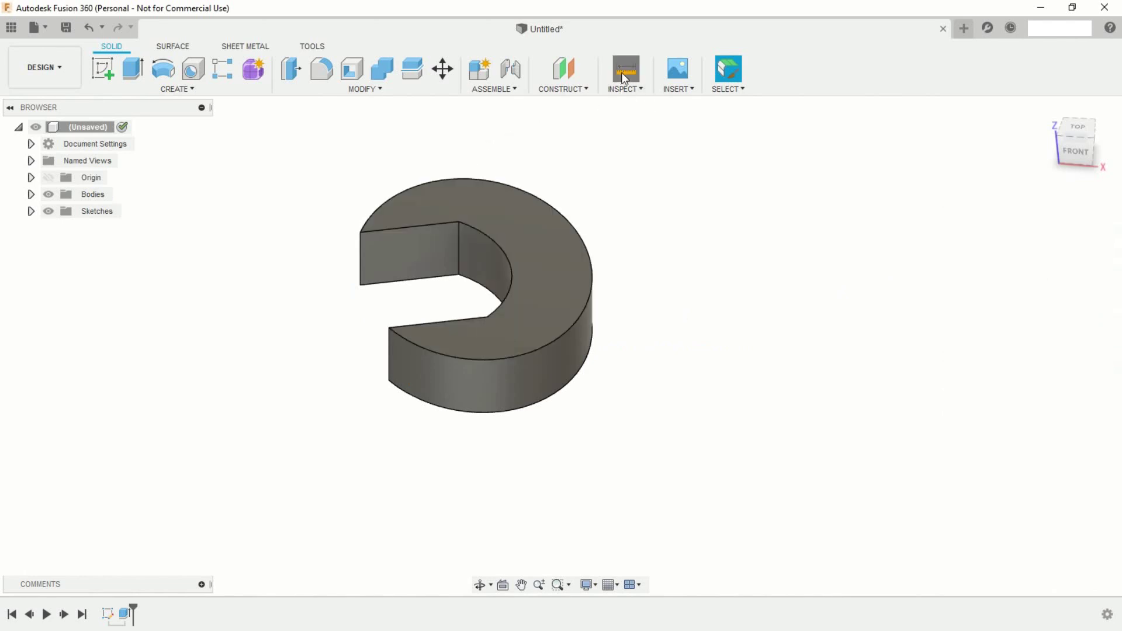
click(360, 261)
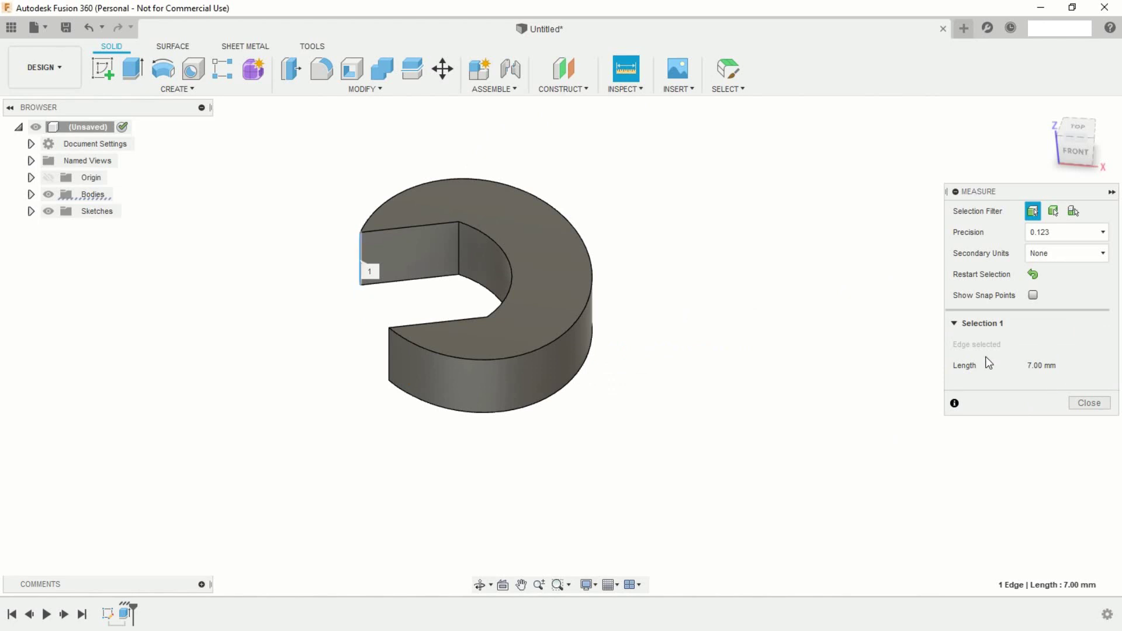
click(1082, 403)
scroll(764, 367, down, 2)
scroll(764, 367, down, 1)
middle_drag(701, 396, 560, 452)
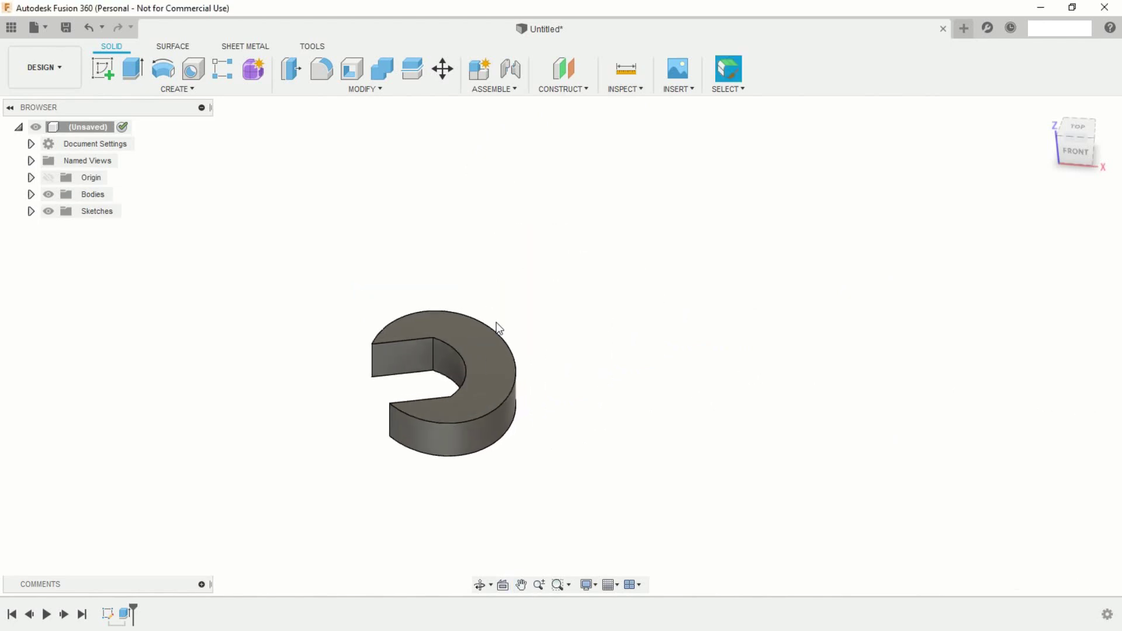
click(103, 69)
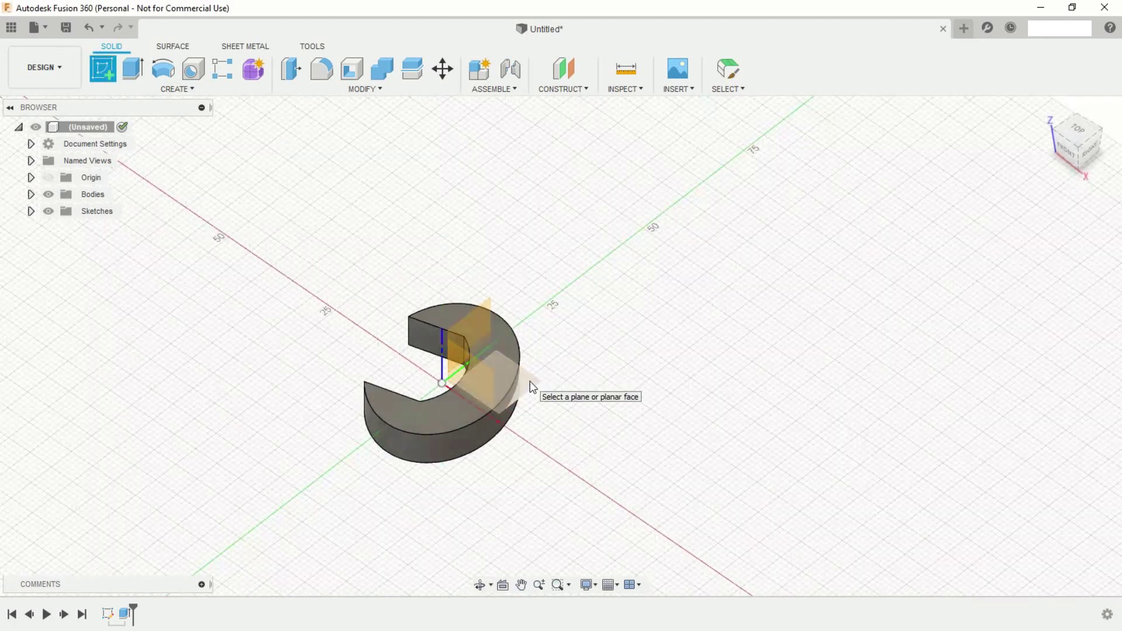
On the horizontal plane, sketch three handle lines extending right from the crescent.
click(533, 387)
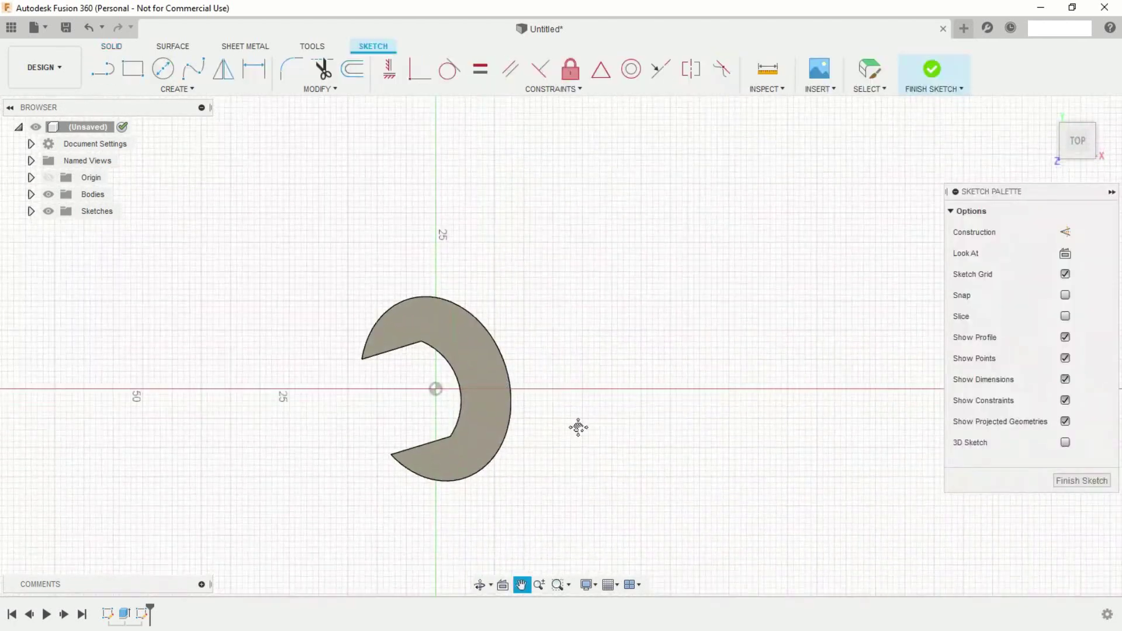
click(103, 69)
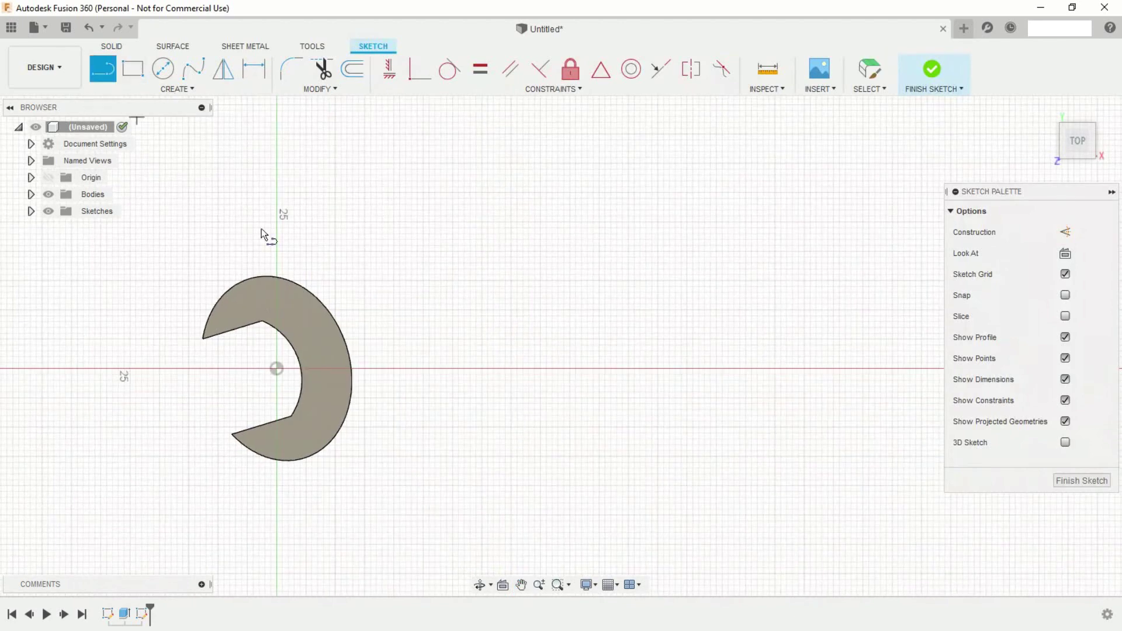
click(365, 341)
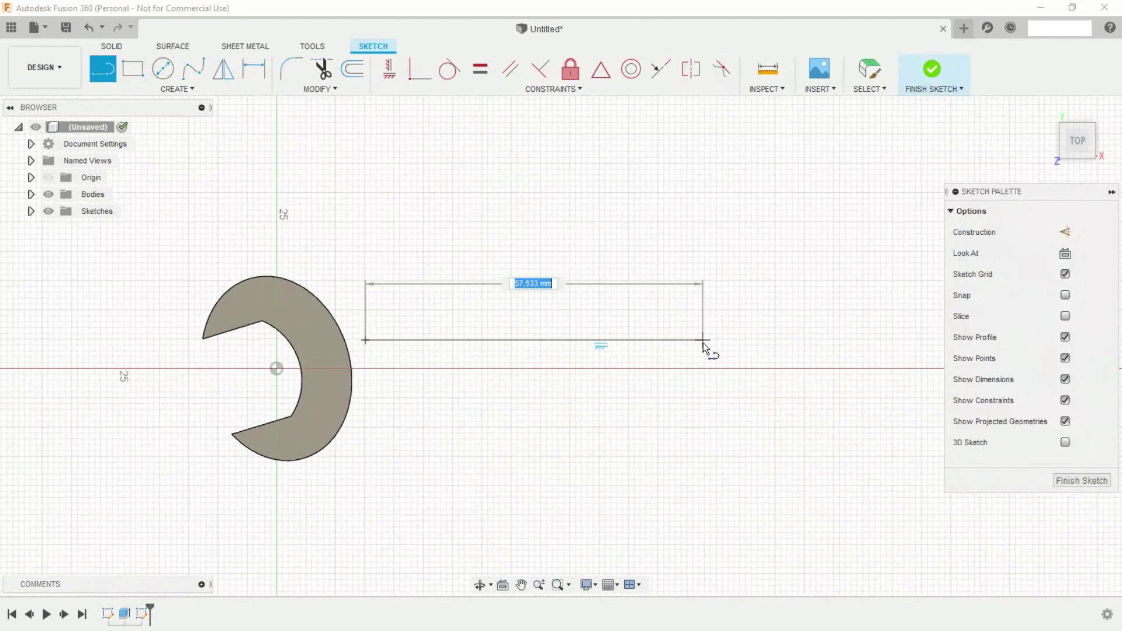
click(703, 340)
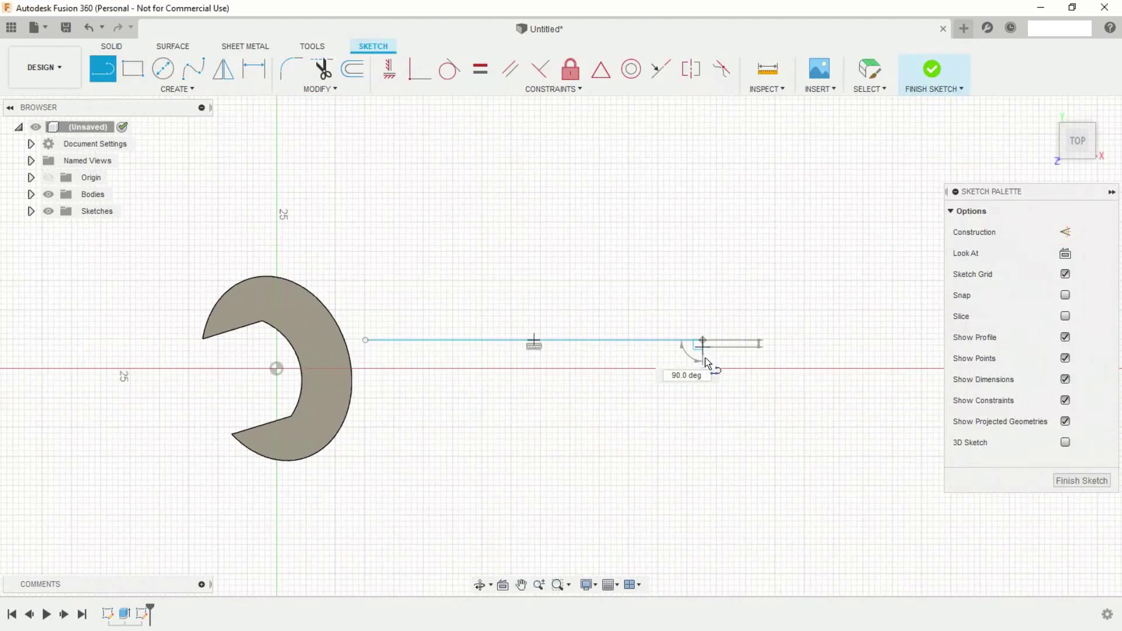
click(704, 413)
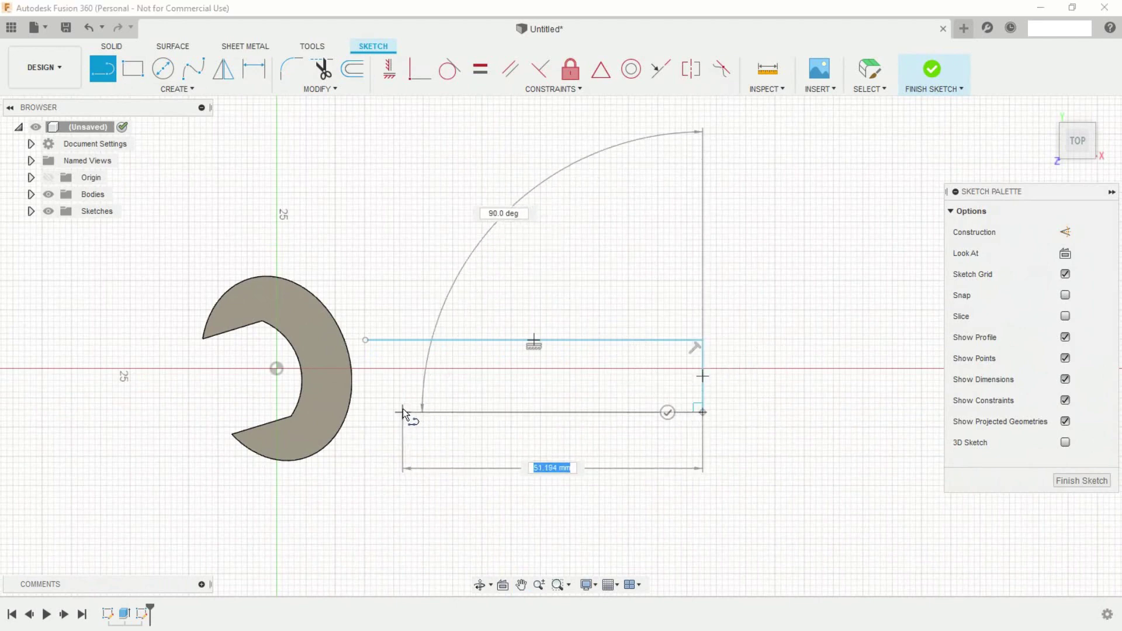
click(403, 412)
key(Escape)
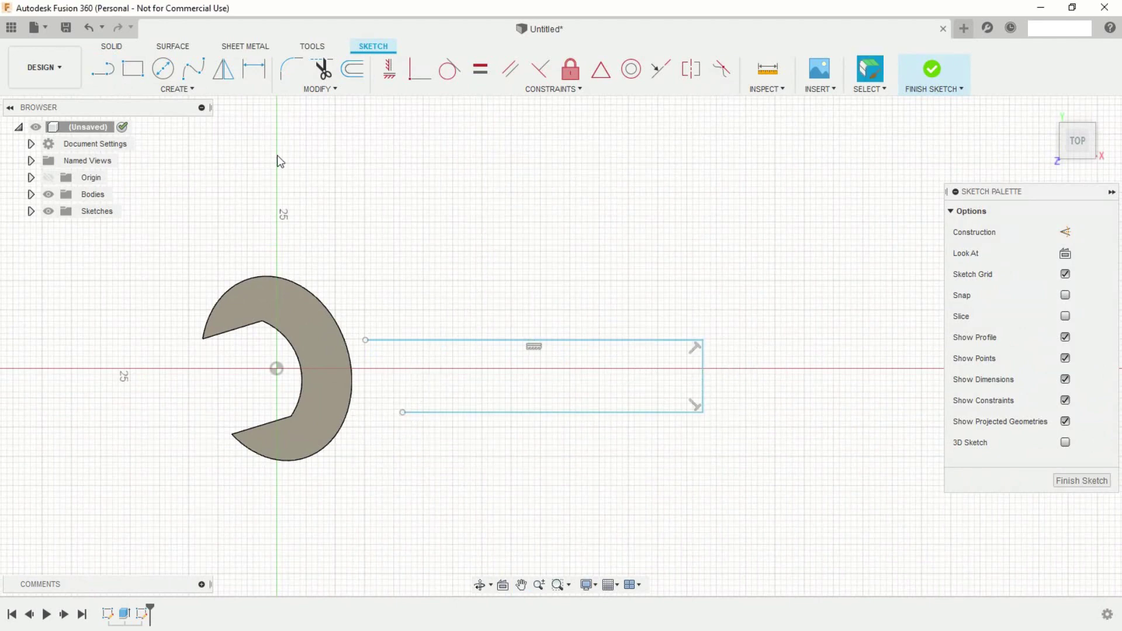
Make both open handle endpoints coincident with the crescent's outer arc.
click(420, 71)
click(365, 341)
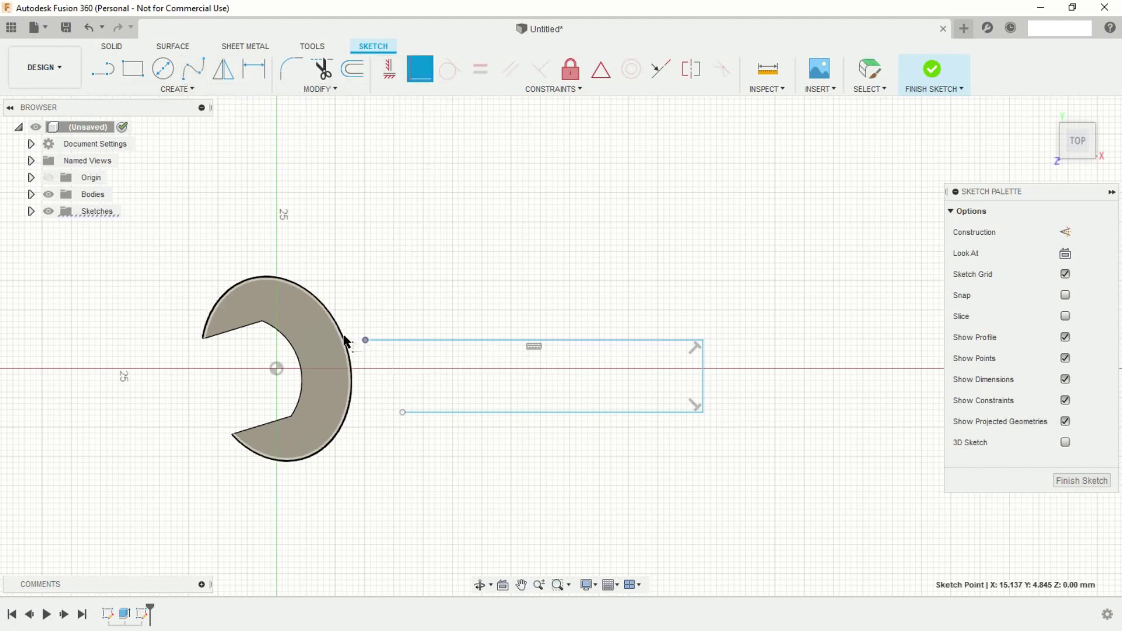
click(384, 419)
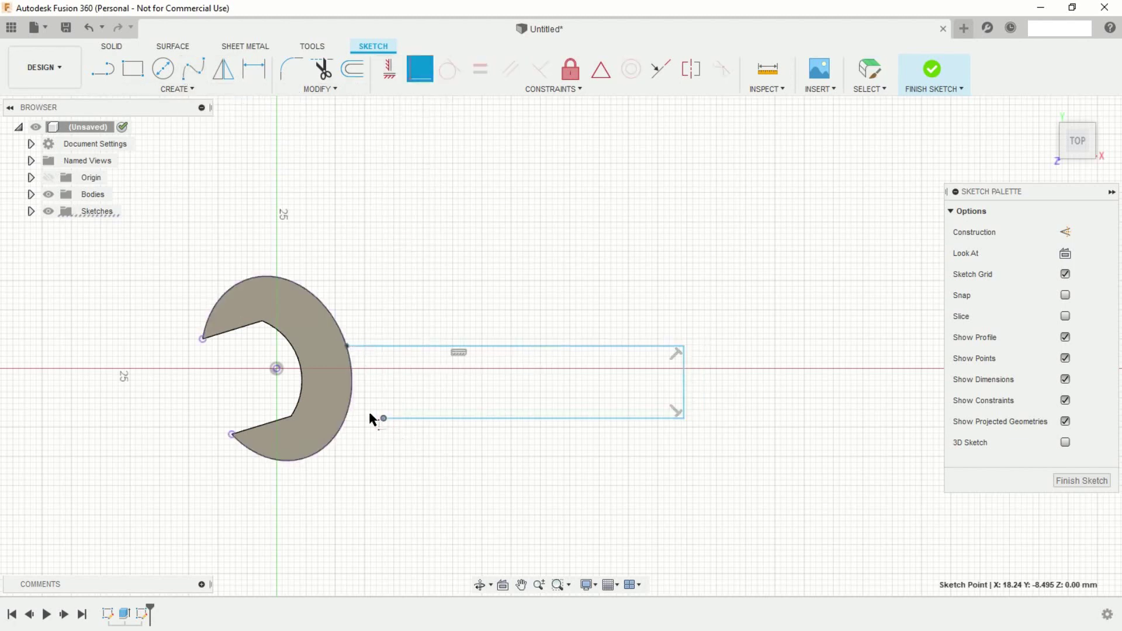
click(349, 417)
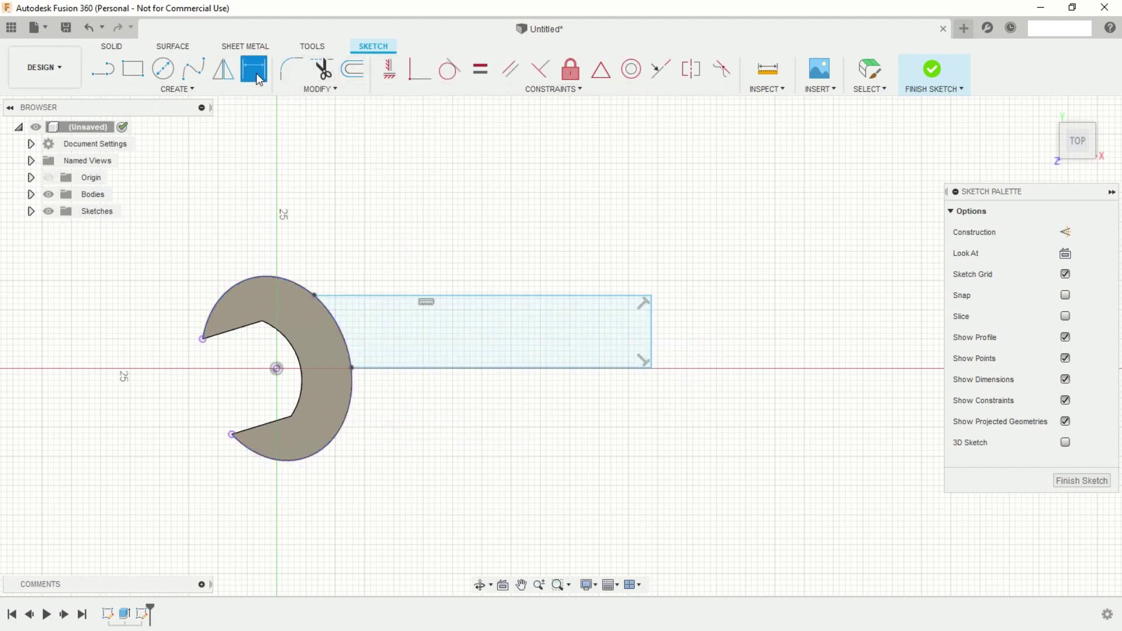
Dimension the handle edges 5.50 mm off the centre line and 11.00 mm apart.
click(367, 295)
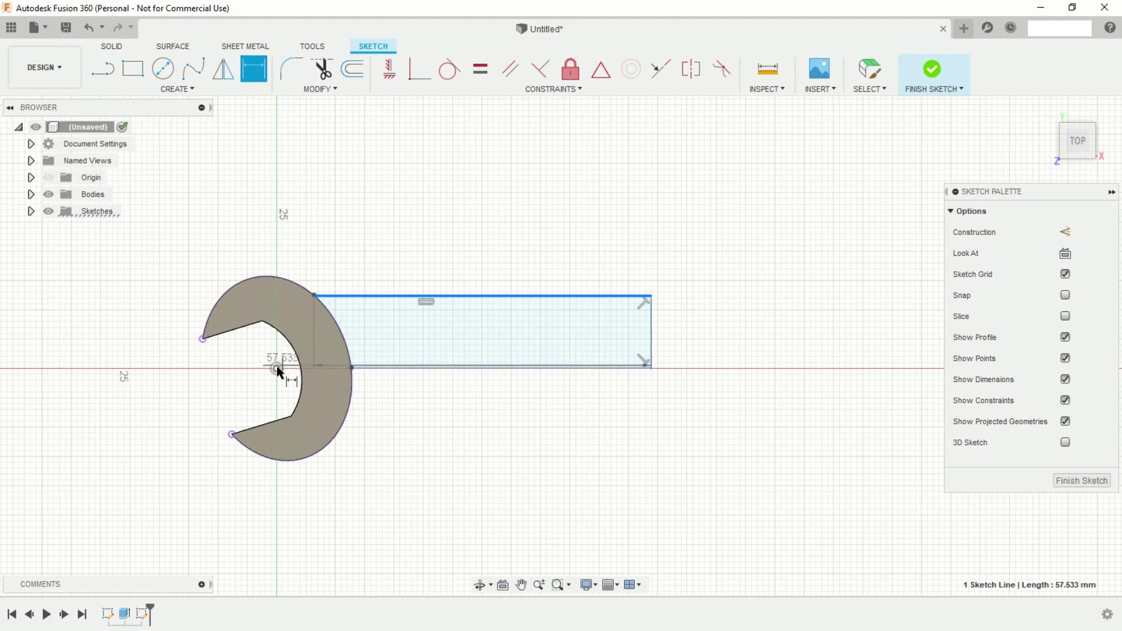
click(380, 275)
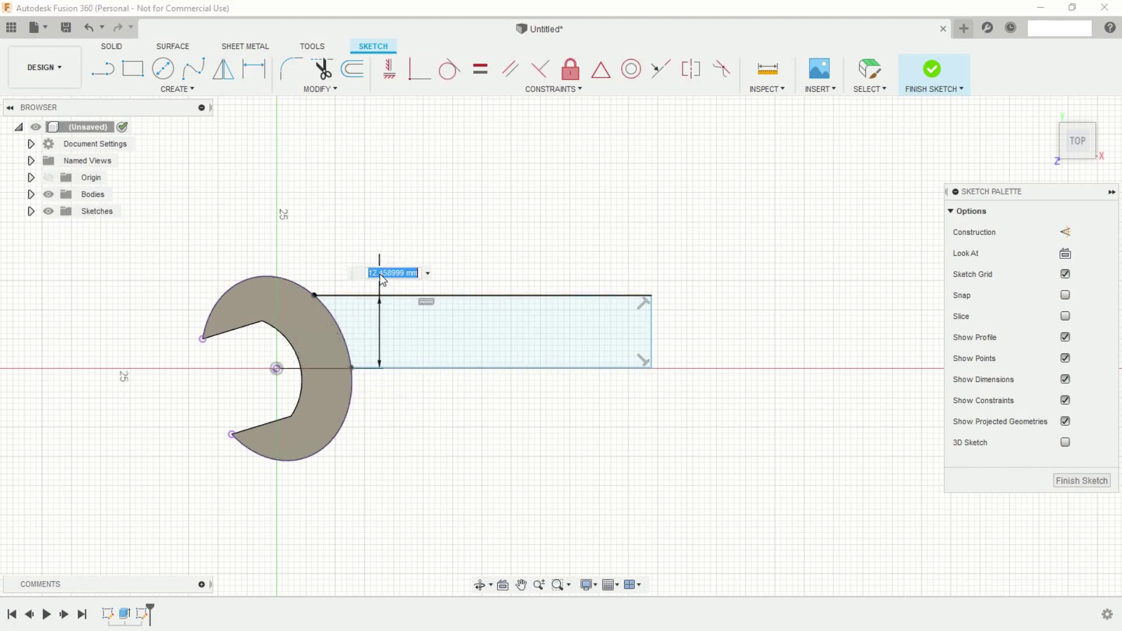
text(5.5)
key(Return)
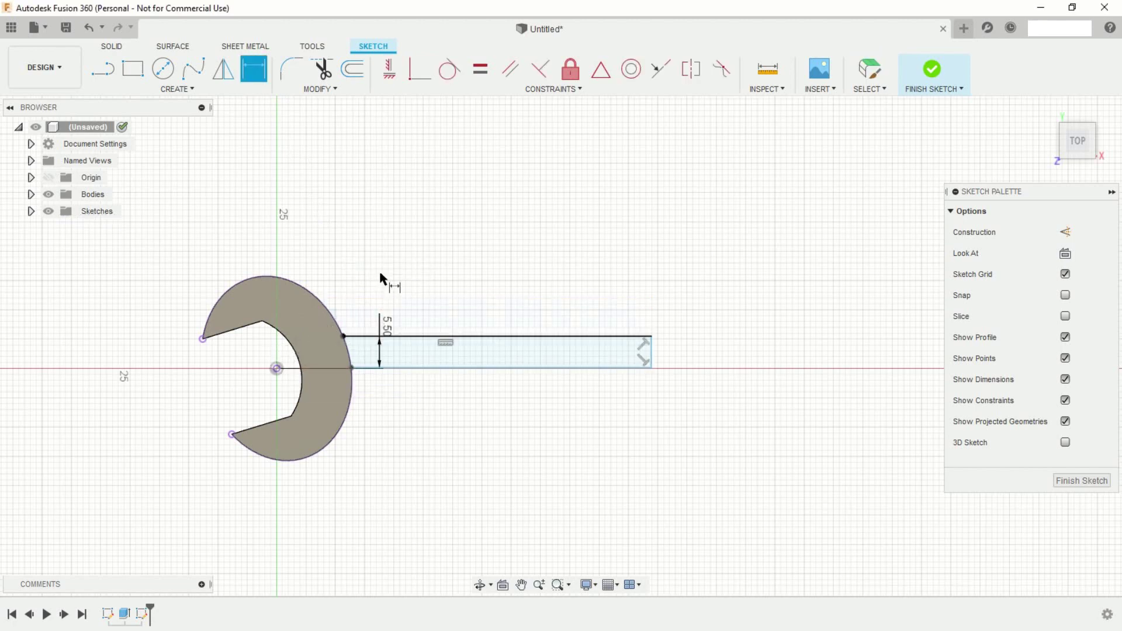
click(575, 337)
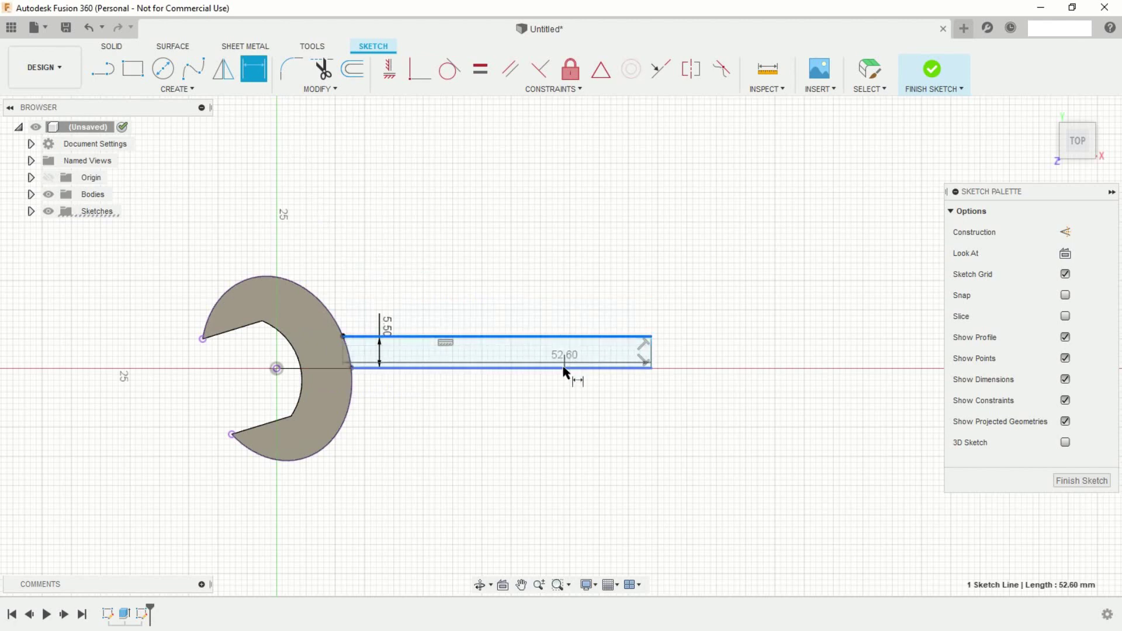
click(564, 368)
click(562, 399)
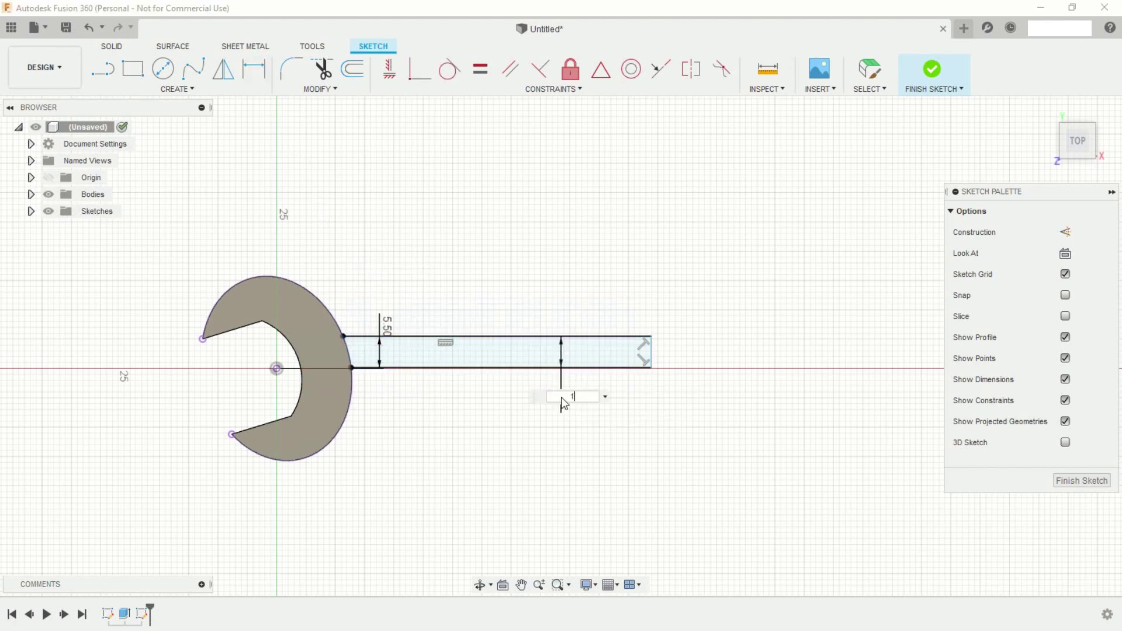
text(1)
key(Return)
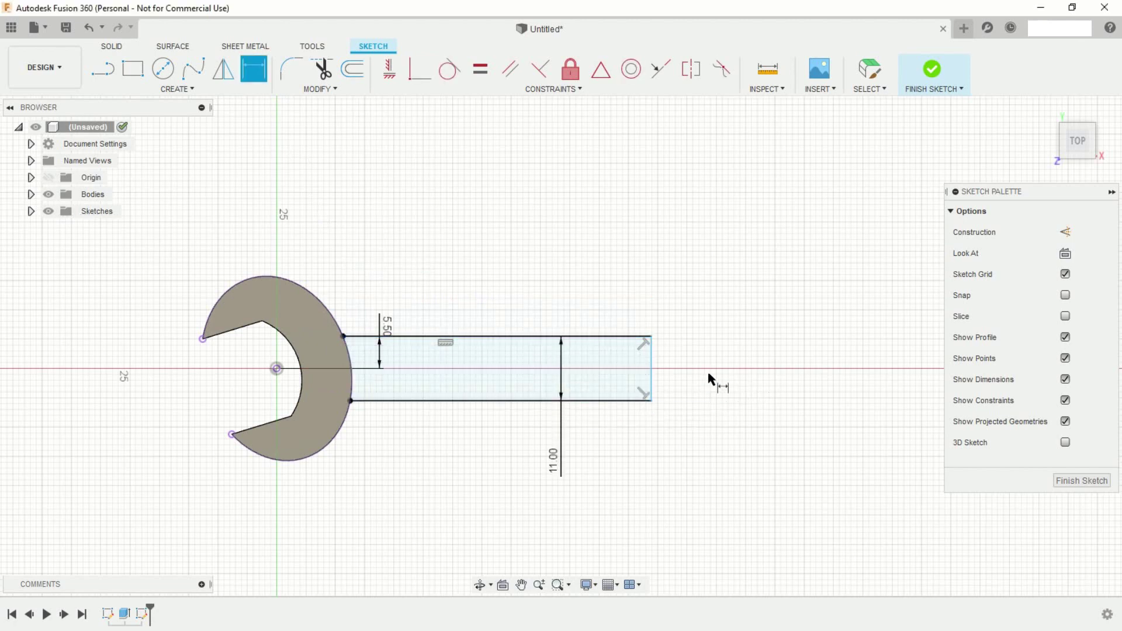
Set the handle length to 120 mm from the head's centre to the end line.
click(652, 379)
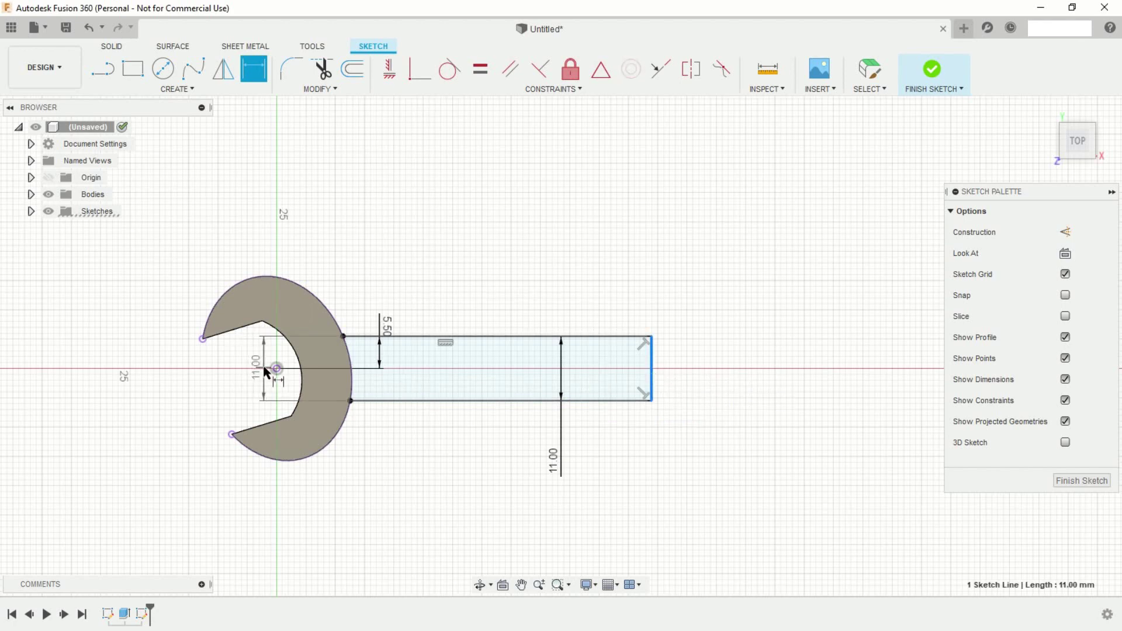
click(276, 369)
click(425, 286)
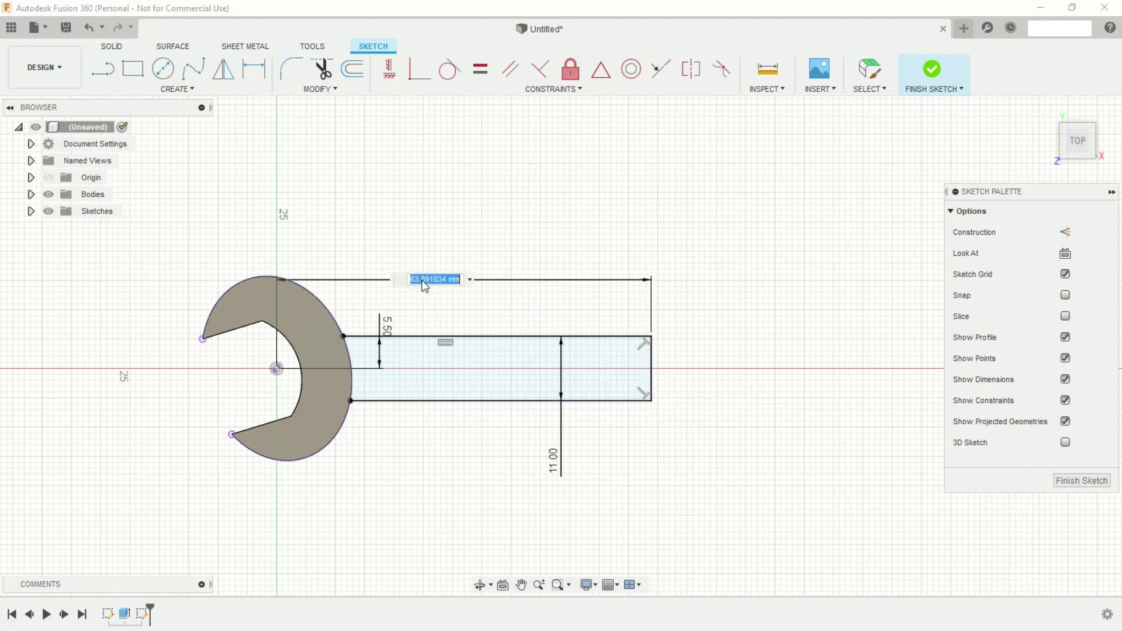
text(120)
key(Return)
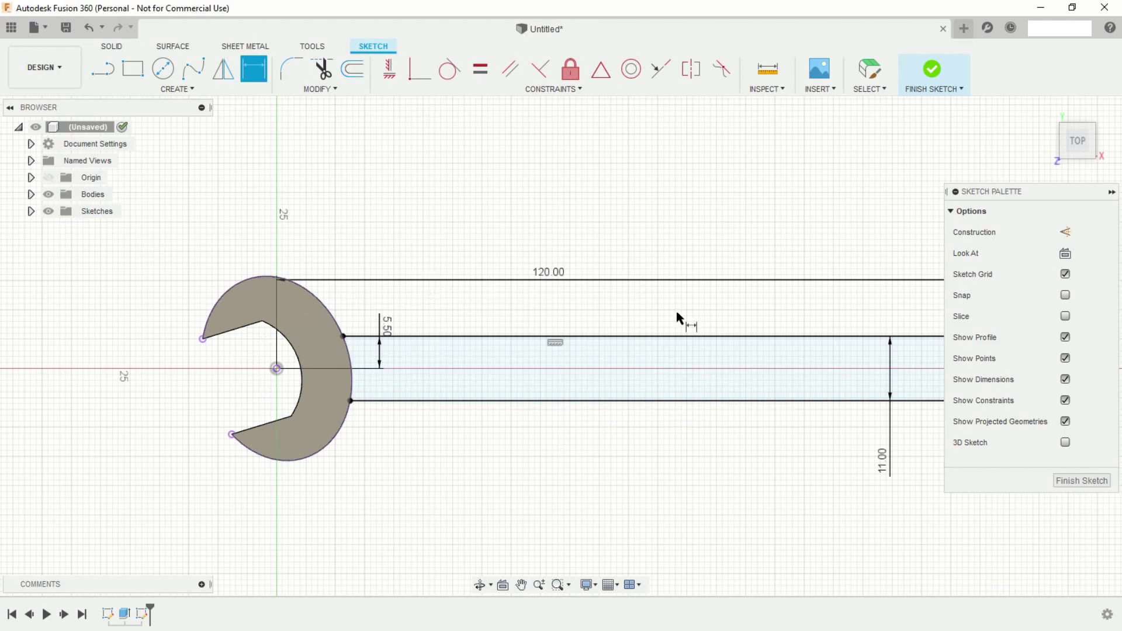
scroll(643, 326, down, 3)
scroll(590, 359, down, 1)
mouse_move(568, 426)
shift+middle_down()
mouse_move(596, 389)
mouse_move(464, 339)
shift+middle_up()
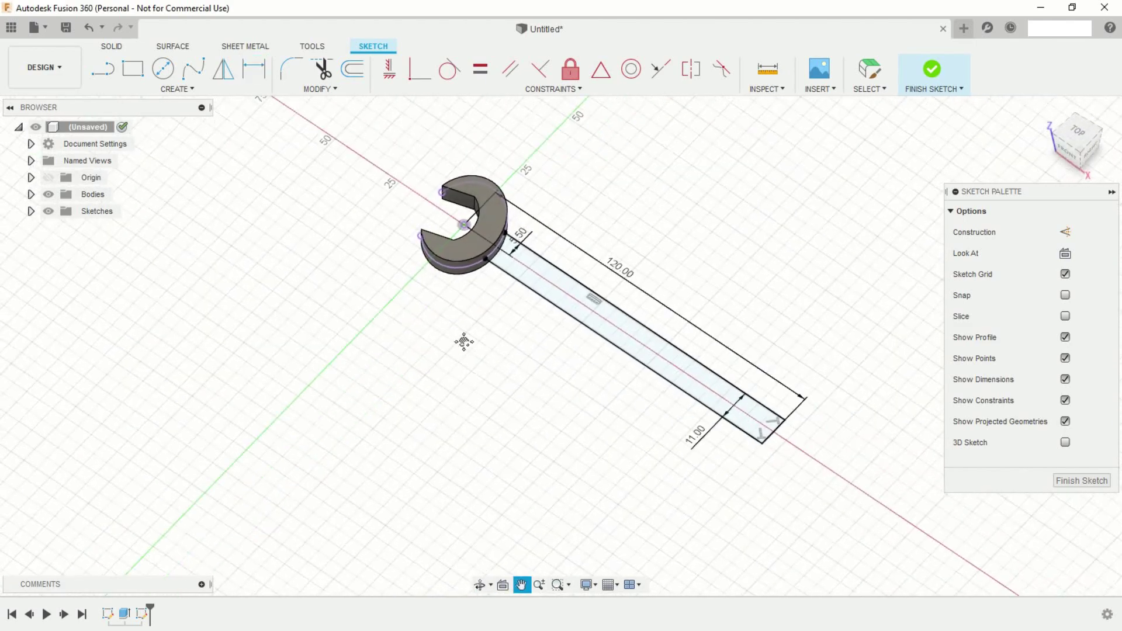
Finish the sketch and extrude the handle profile symmetrically, joined to the head.
click(939, 69)
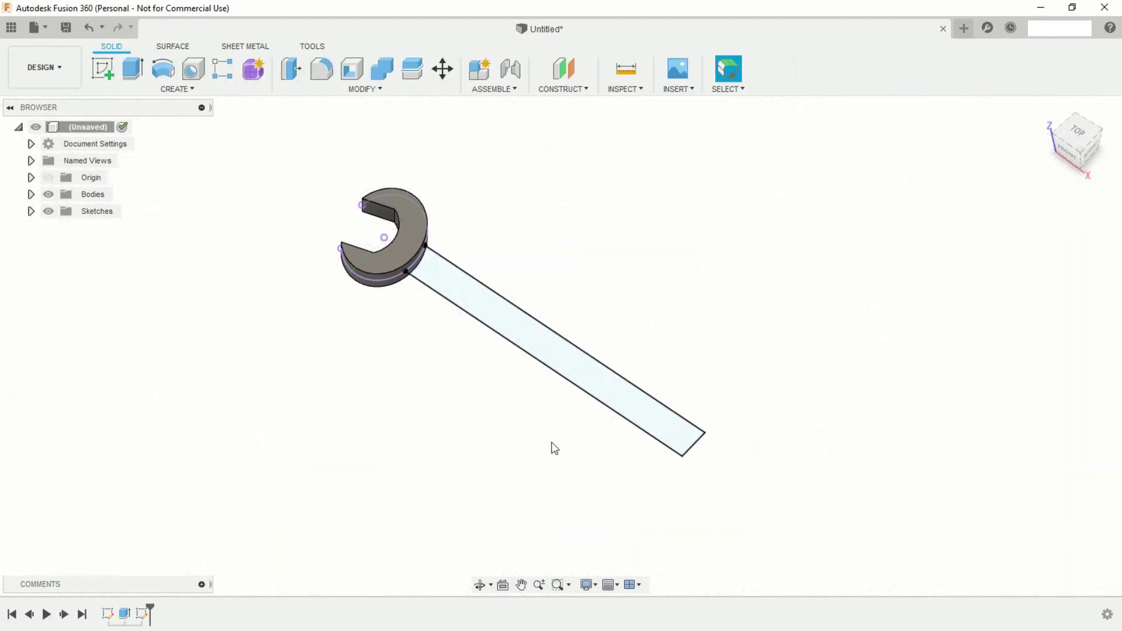
mouse_move(555, 449)
shift+middle_down()
mouse_move(535, 378)
mouse_move(545, 407)
shift+middle_up()
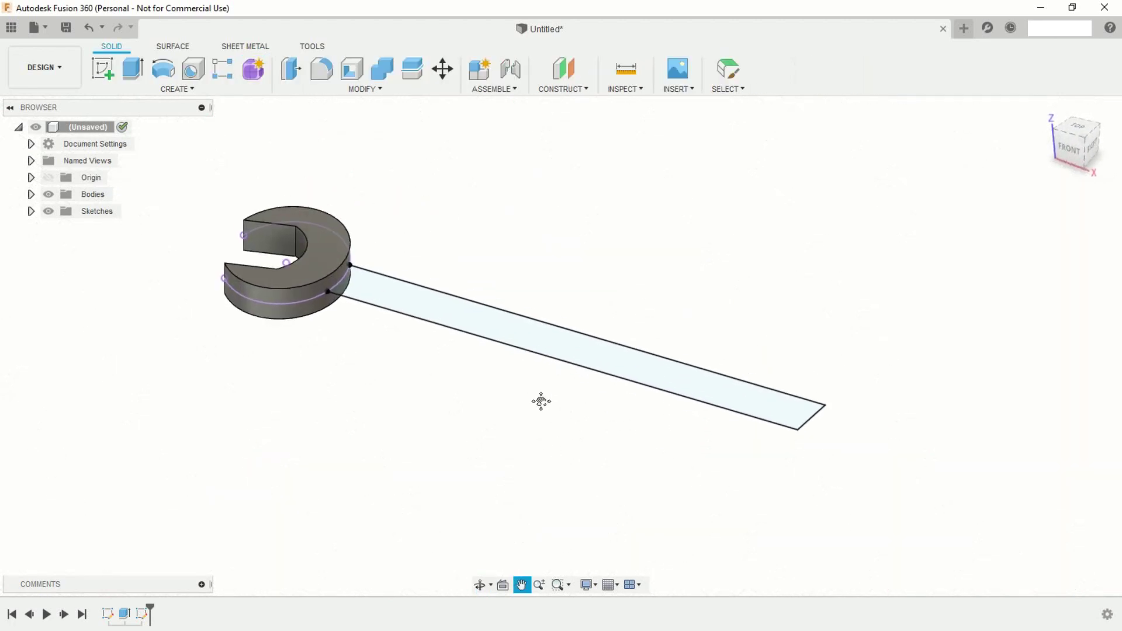
click(140, 66)
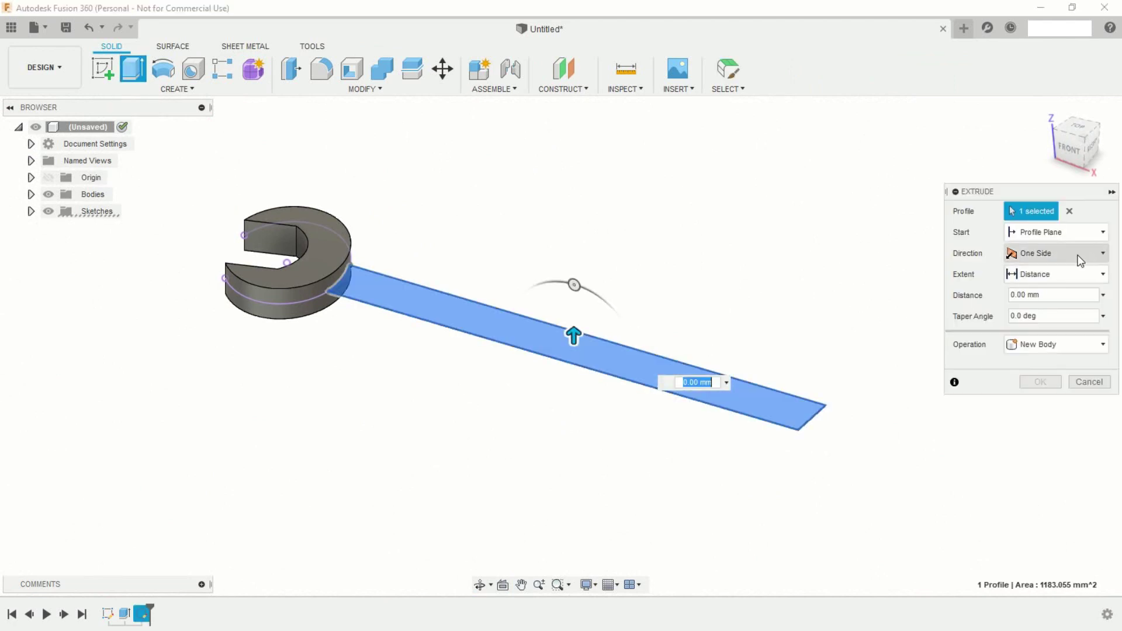
click(1078, 256)
click(1044, 305)
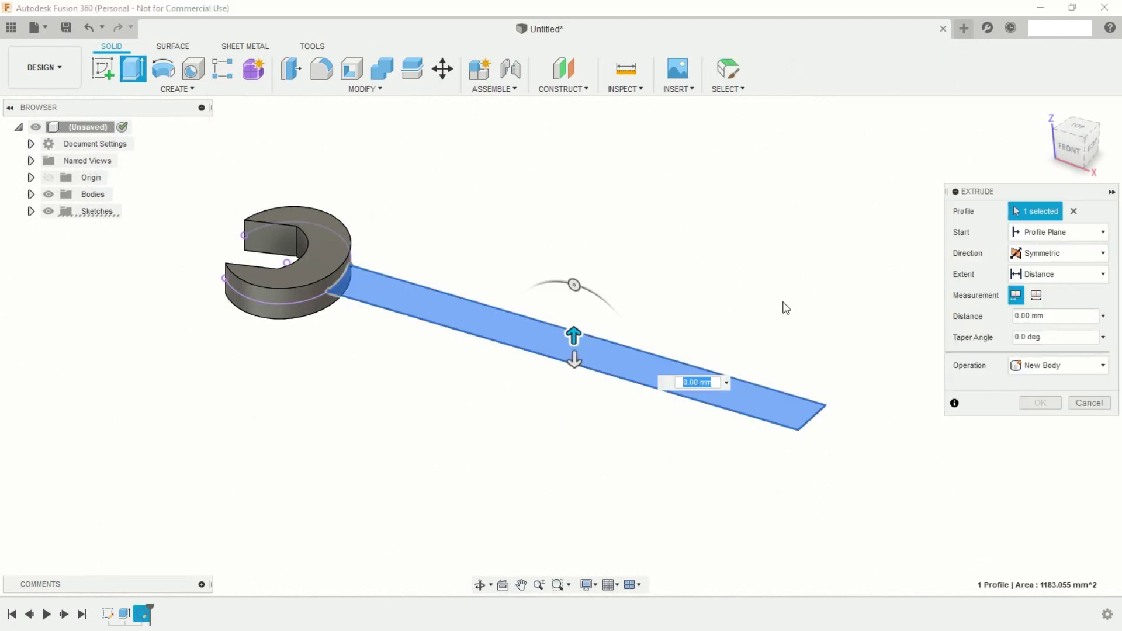
drag(574, 335, 574, 325)
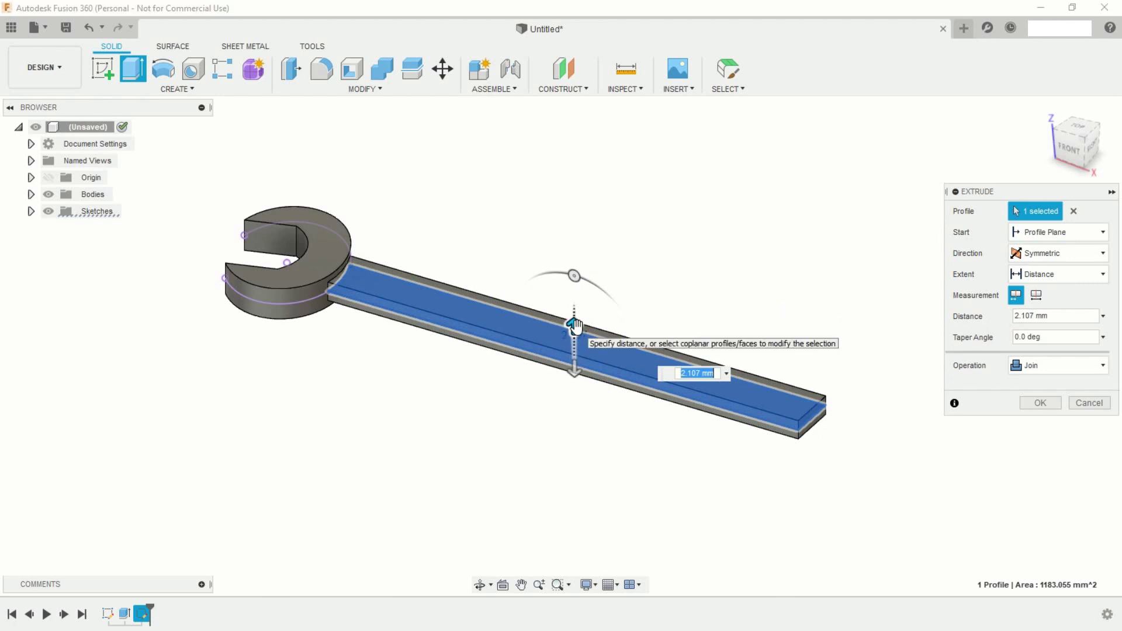
key(Return)
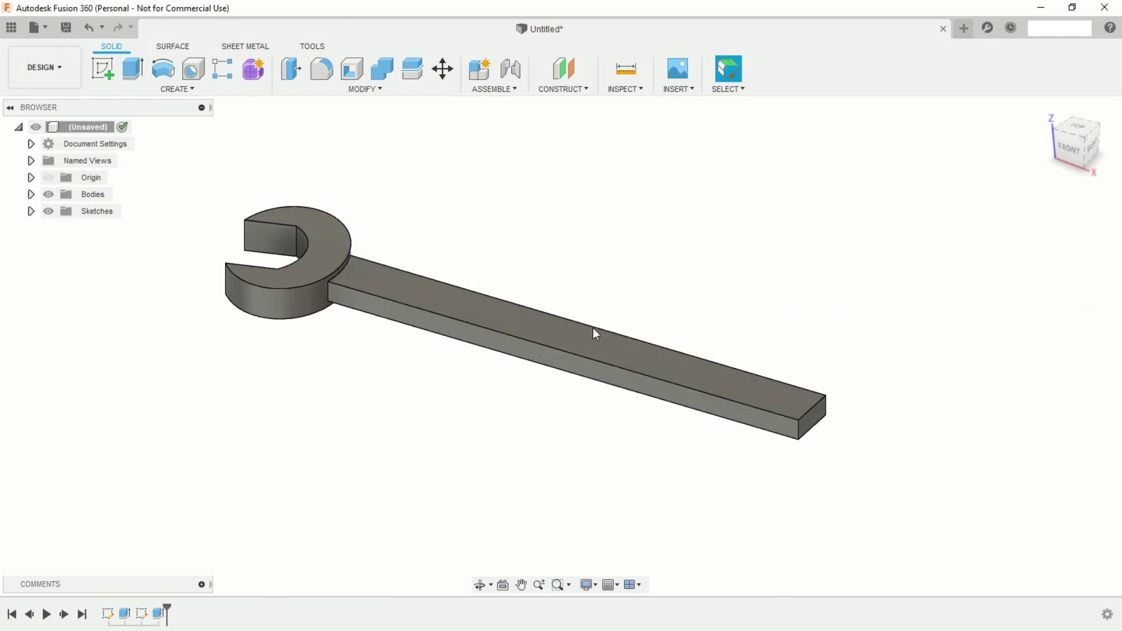
middle_drag(664, 314, 547, 310)
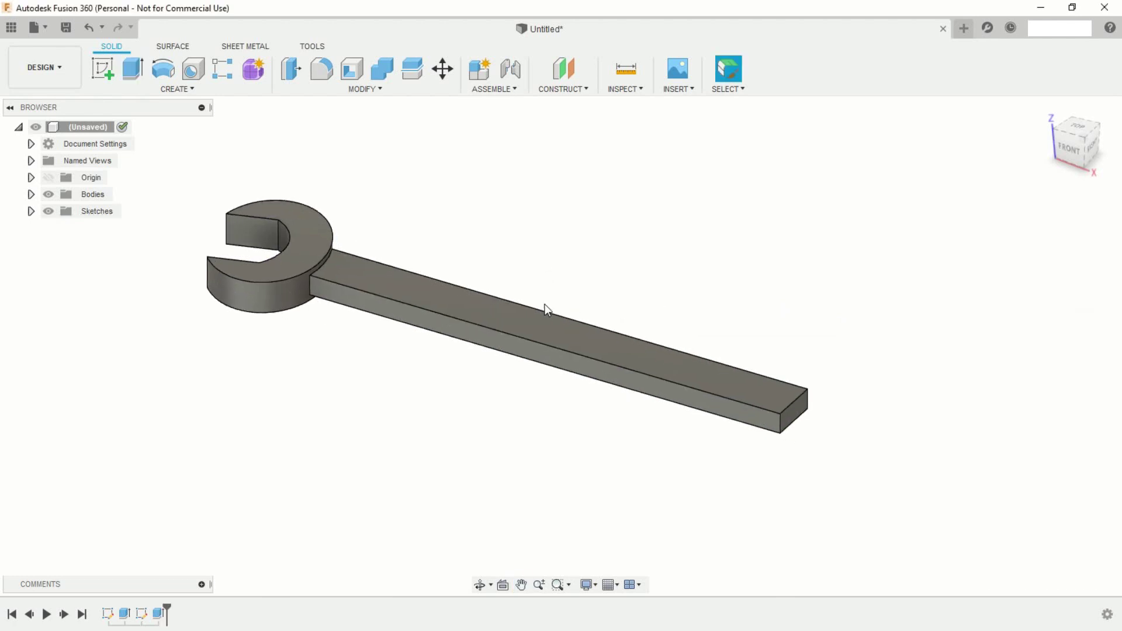
click(626, 68)
click(781, 423)
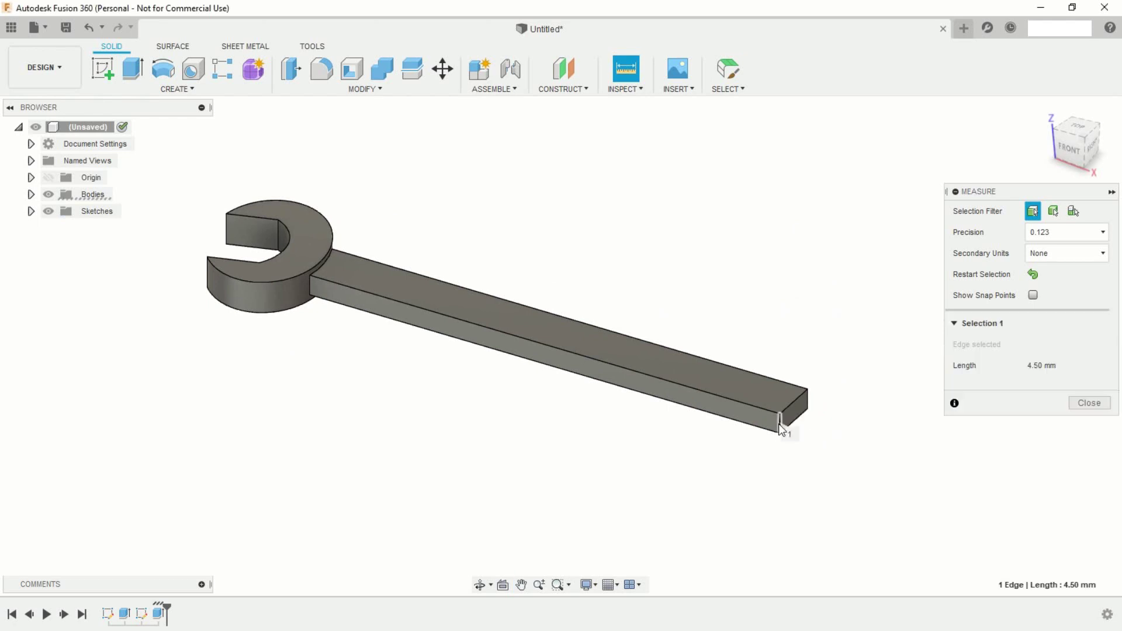
click(1084, 402)
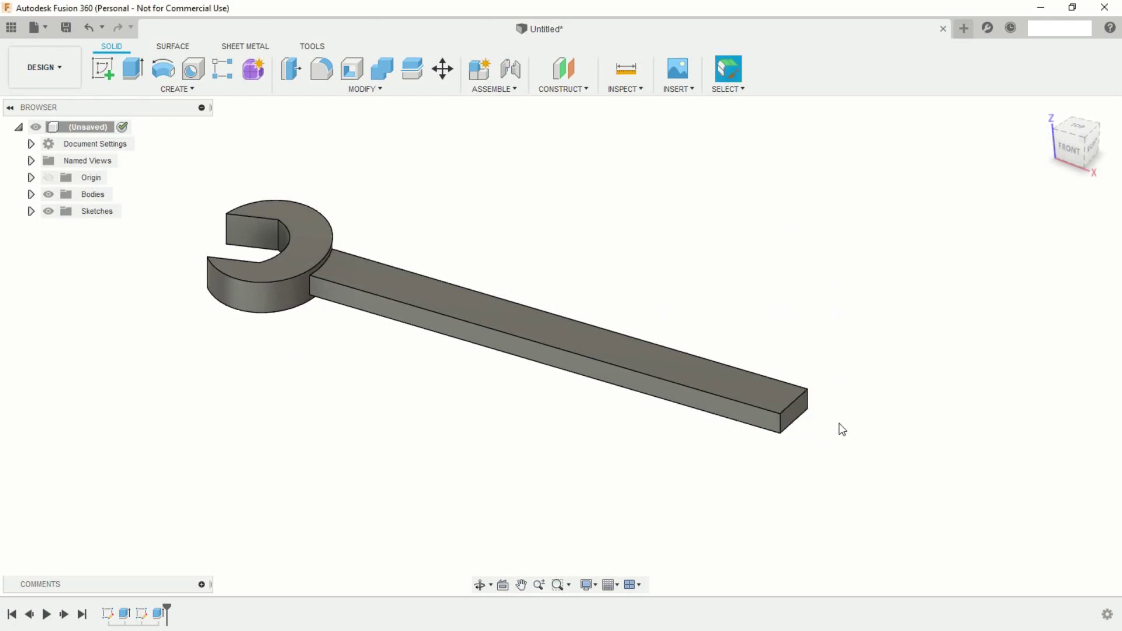
mouse_move(842, 430)
shift+middle_down()
mouse_move(789, 388)
mouse_move(773, 318)
shift+middle_up()
scroll(788, 384, up, 2)
scroll(788, 384, up, 2)
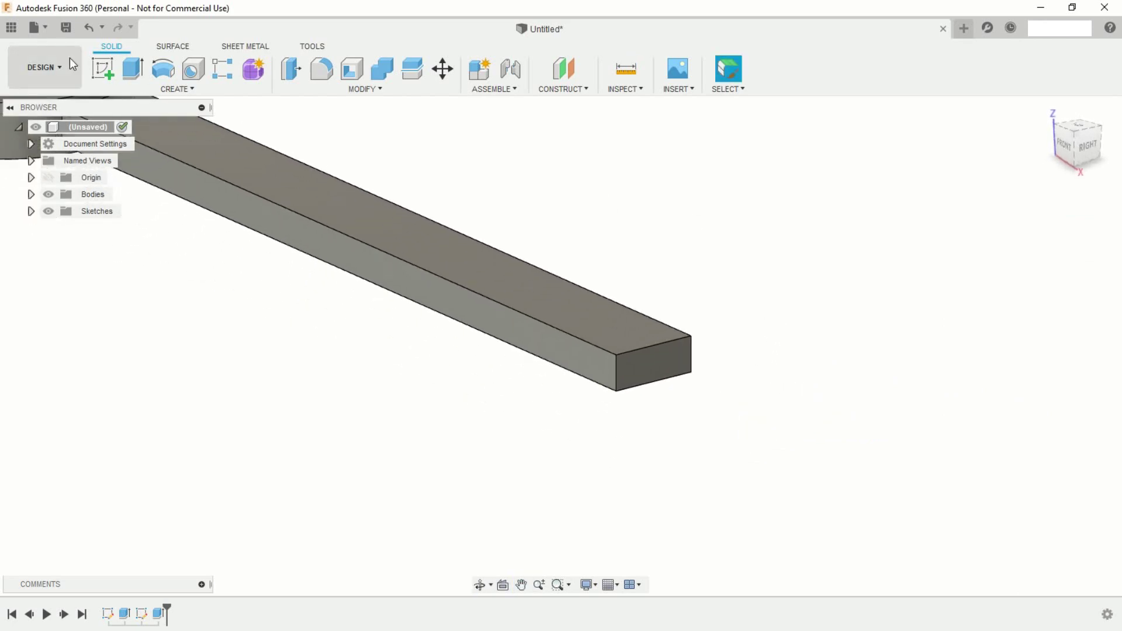
Sketch a line across the handle's end face between its side-edge midpoints.
click(103, 69)
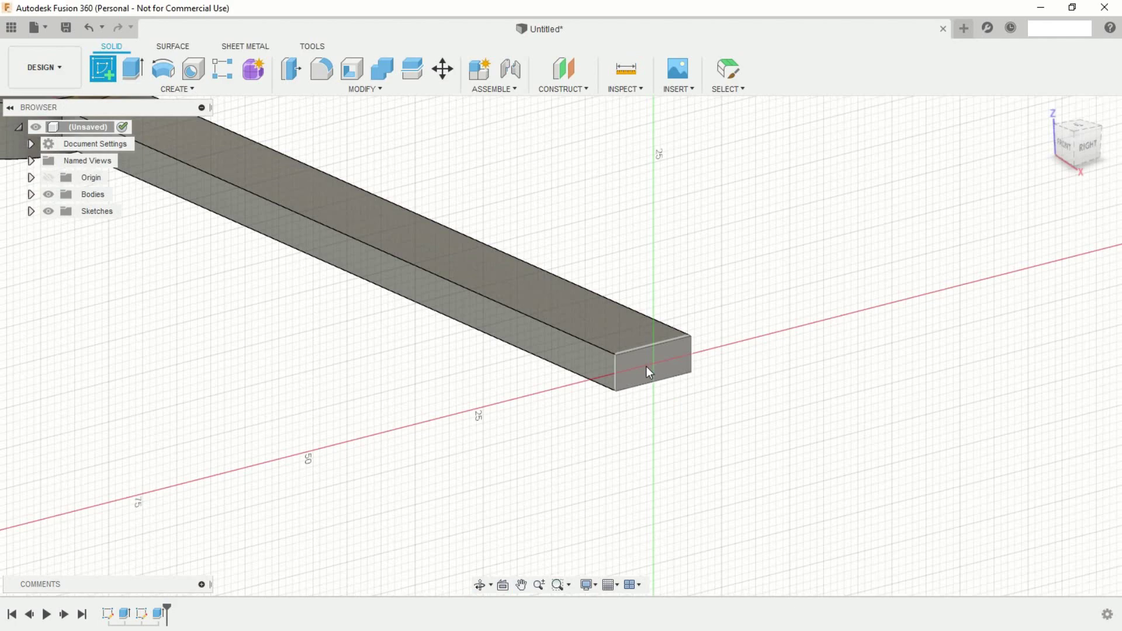
click(646, 366)
mouse_move(501, 416)
shift+middle_down()
mouse_move(538, 446)
mouse_move(536, 459)
mouse_move(598, 419)
mouse_move(609, 444)
mouse_move(444, 386)
shift+middle_up()
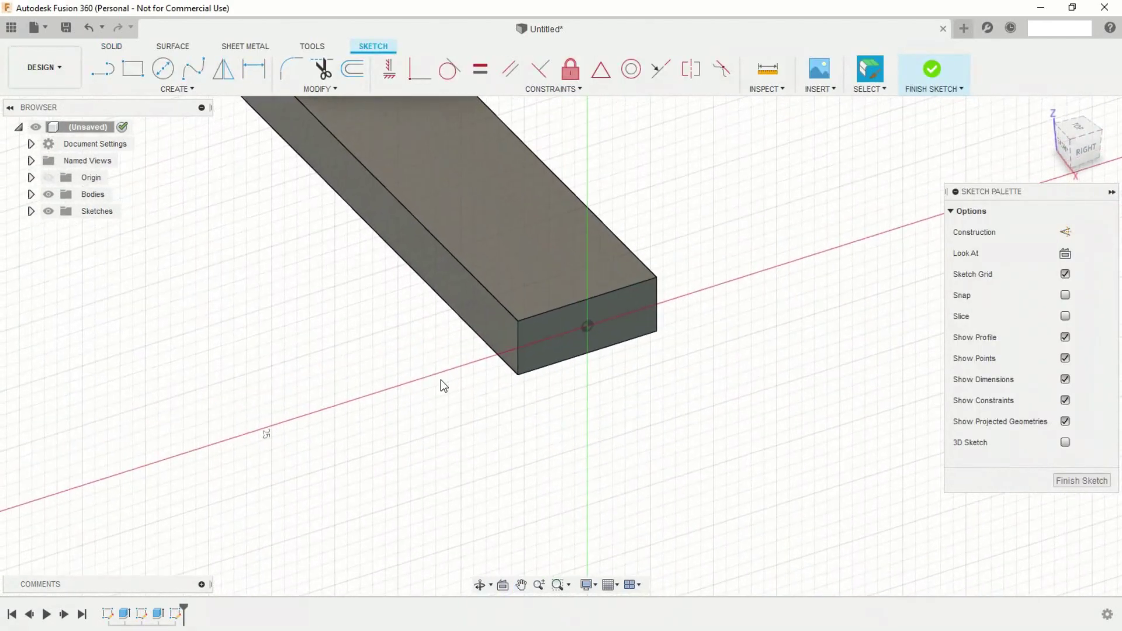
key(l)
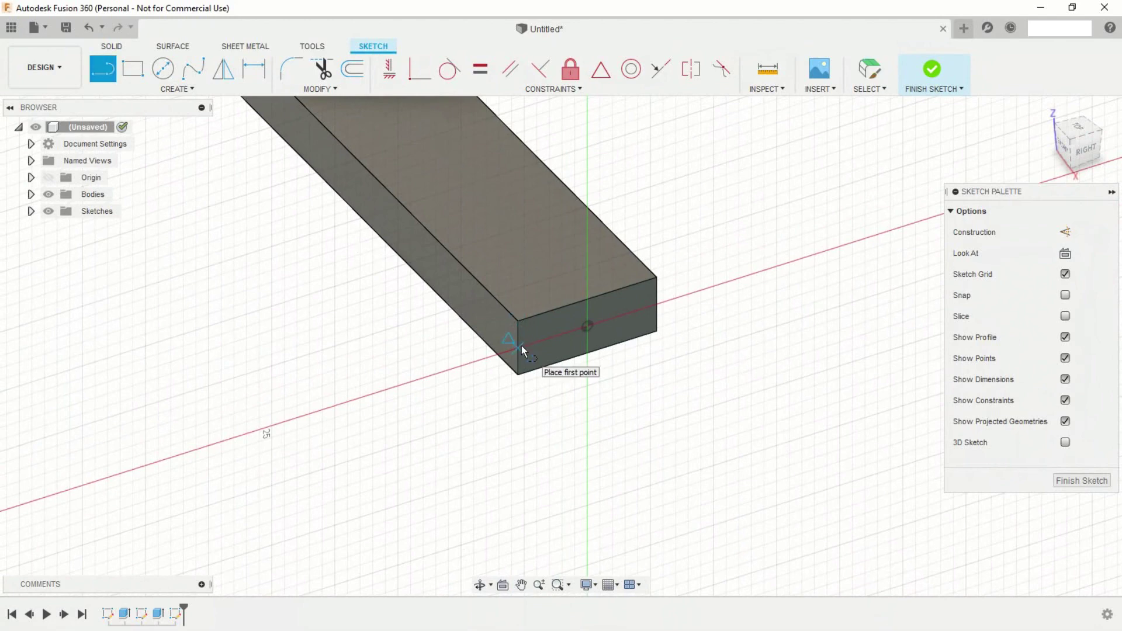
click(521, 345)
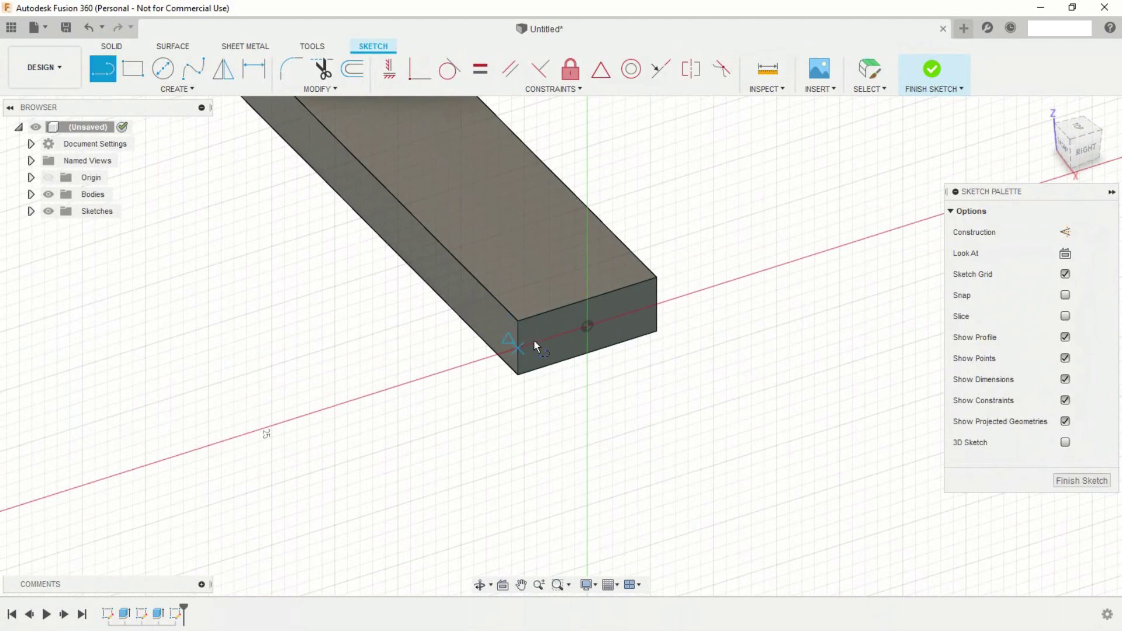
double_click(658, 304)
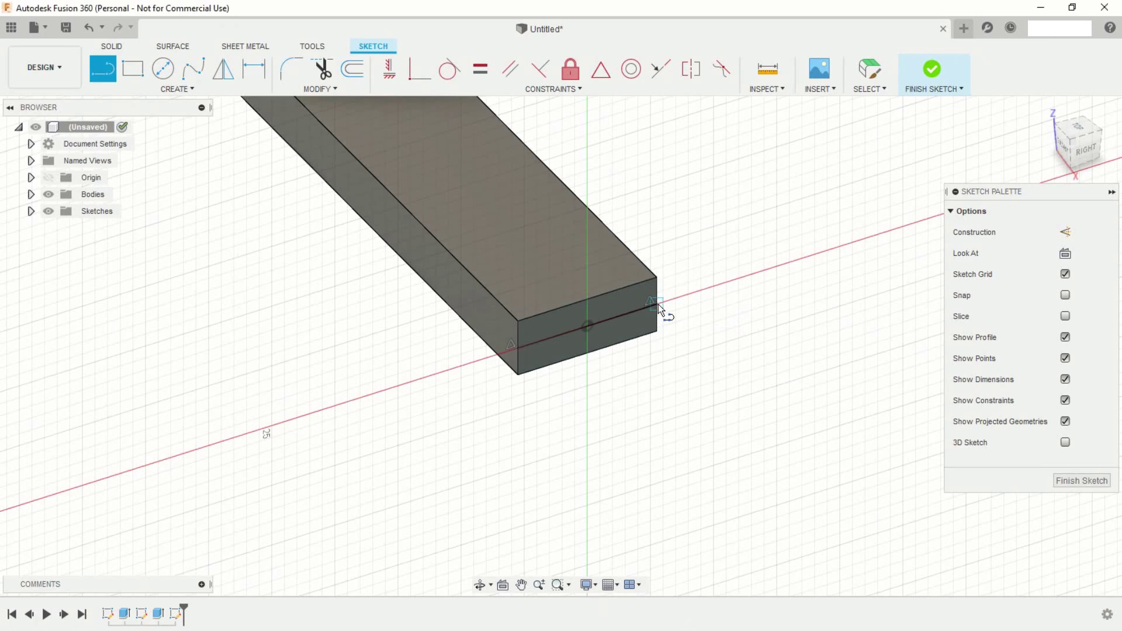
Finish the end-face sketch and orbit out to view the whole wrench.
click(933, 73)
scroll(817, 273, down, 2)
scroll(729, 426, down, 2)
shift+middle_drag(729, 427, 742, 393)
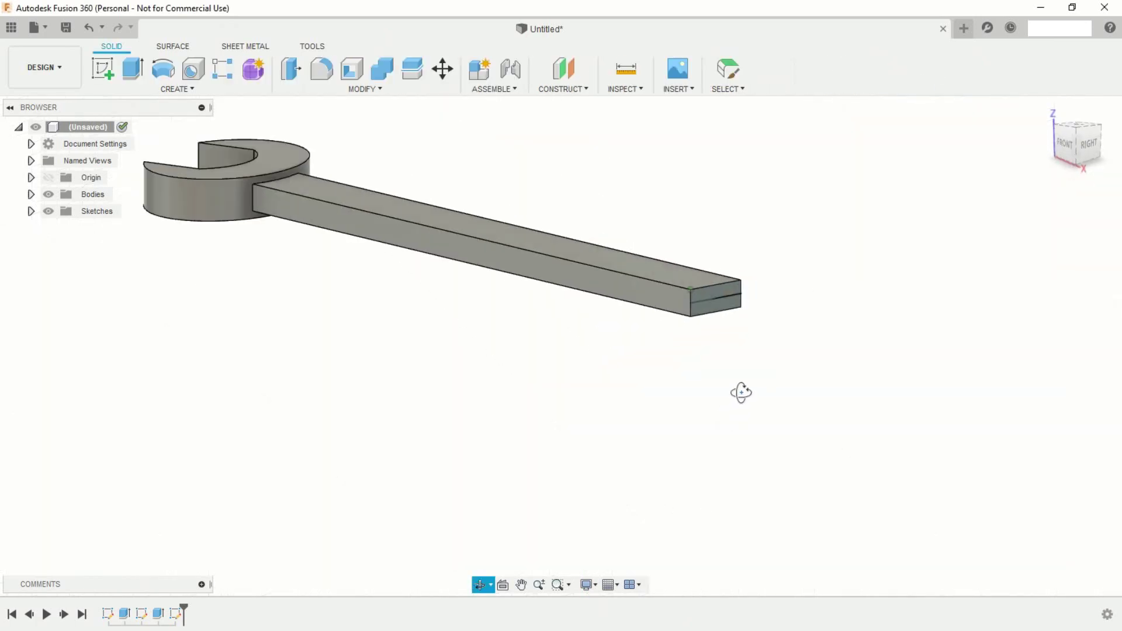
key(Escape)
scroll(629, 409, up, 3)
scroll(687, 351, up, 2)
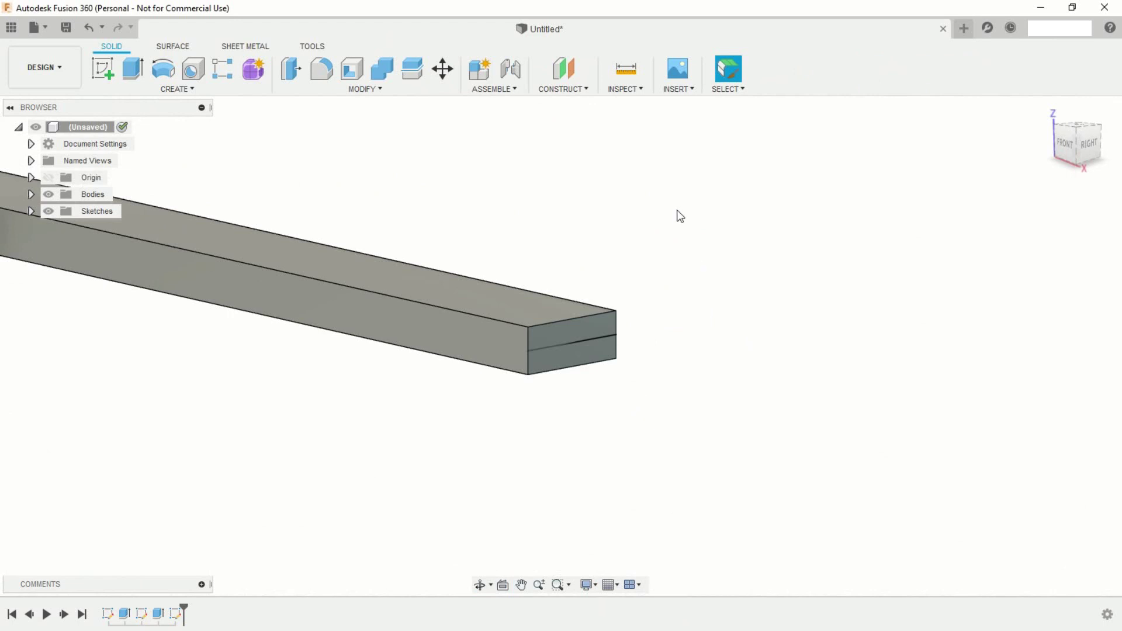
Create a 90° Plane at Angle through the sketch line on the handle's end face.
click(585, 91)
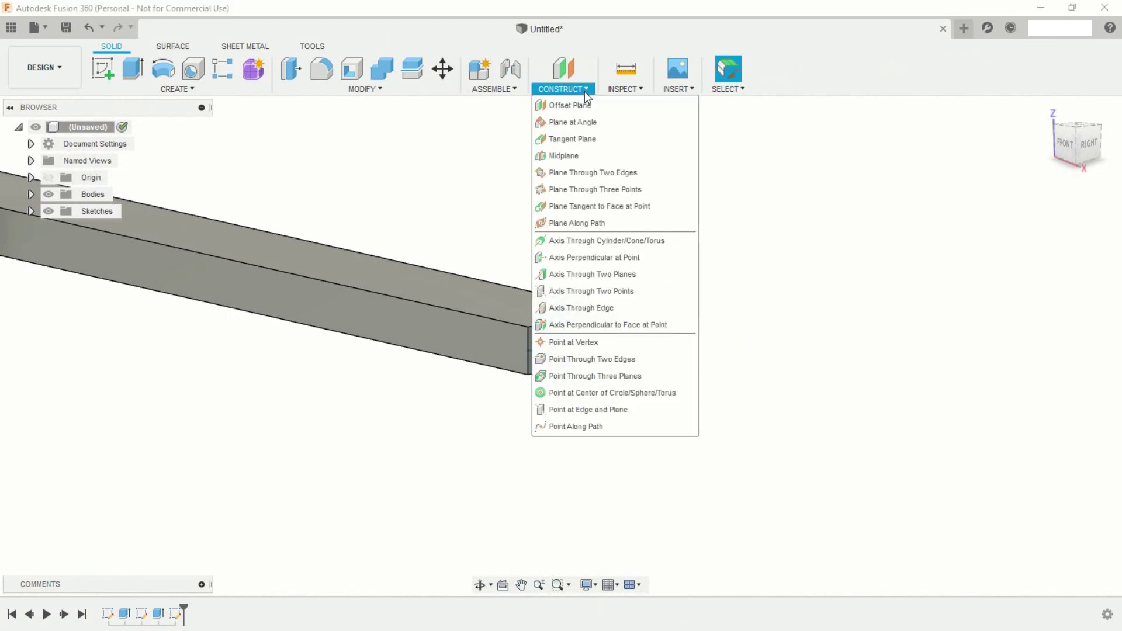
click(587, 121)
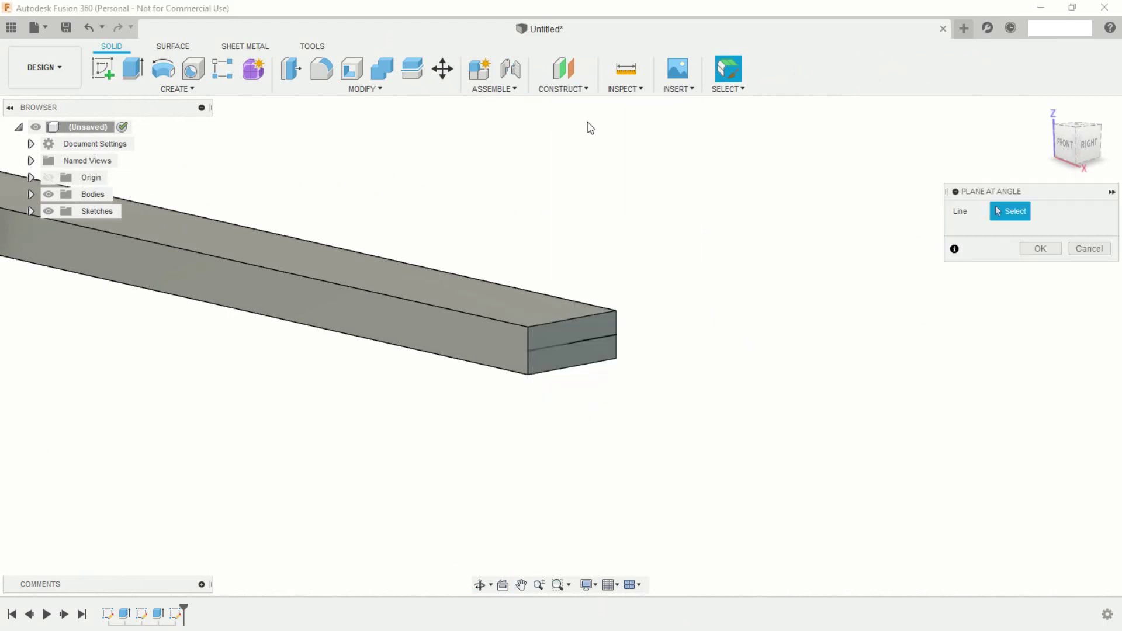
click(603, 340)
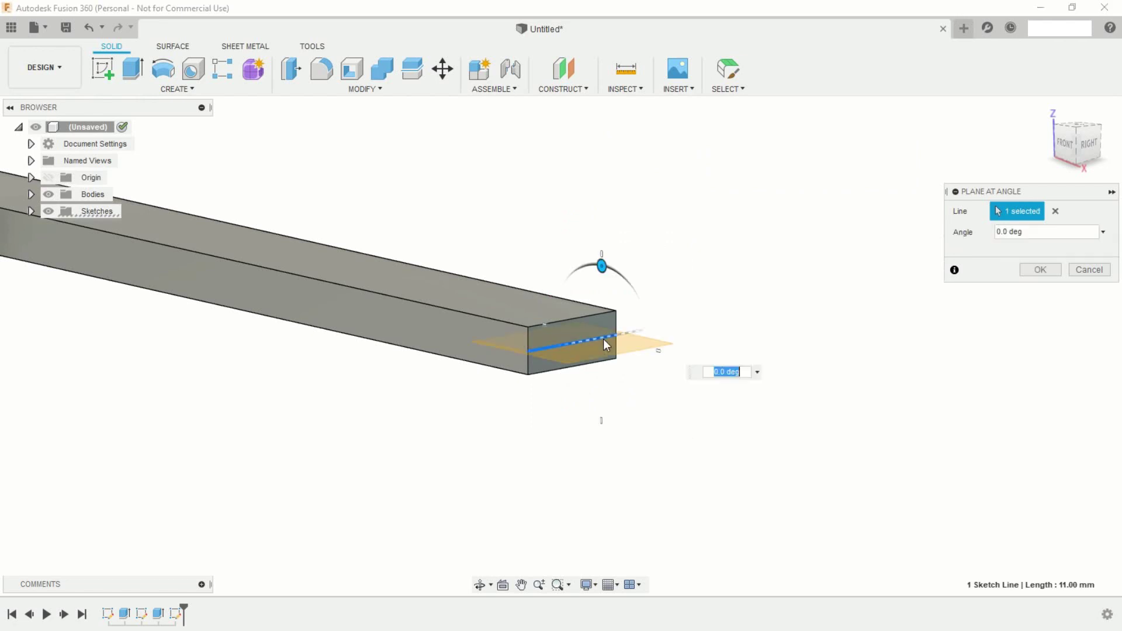
text(9)
text(0)
key(Return)
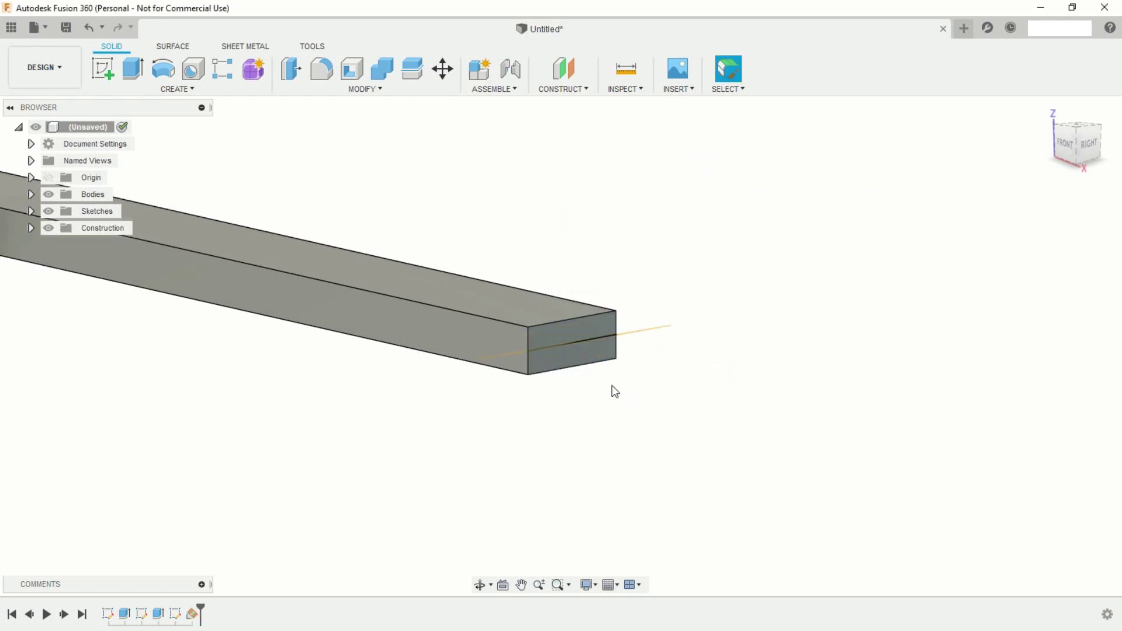
mouse_move(612, 389)
shift+middle_down()
mouse_move(552, 408)
mouse_move(602, 396)
shift+middle_up()
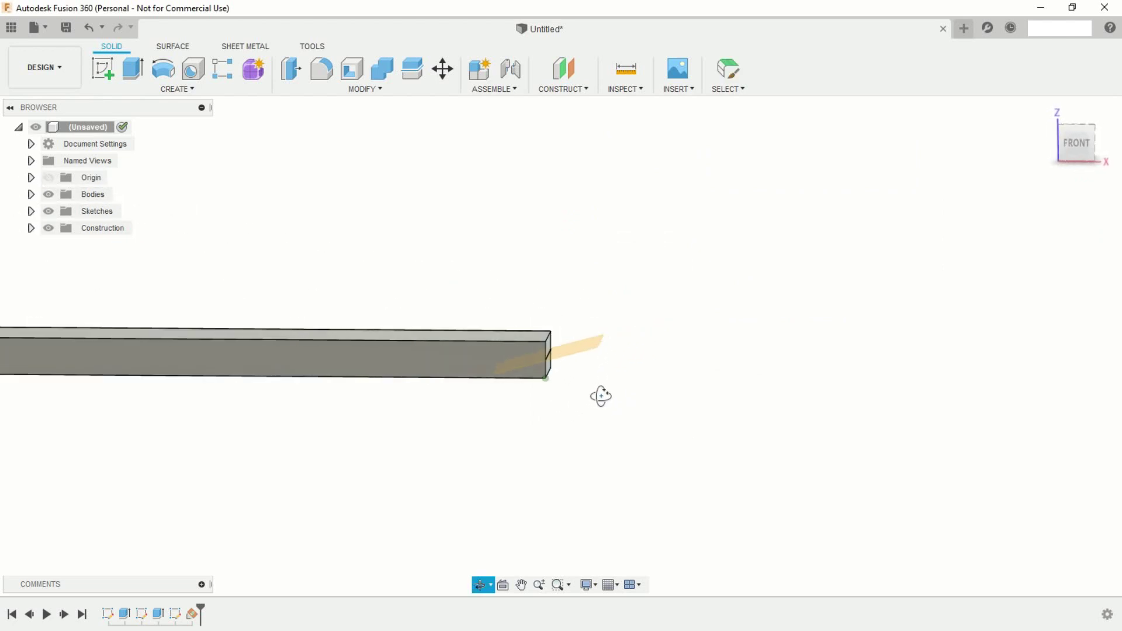
scroll(610, 400, down, 1)
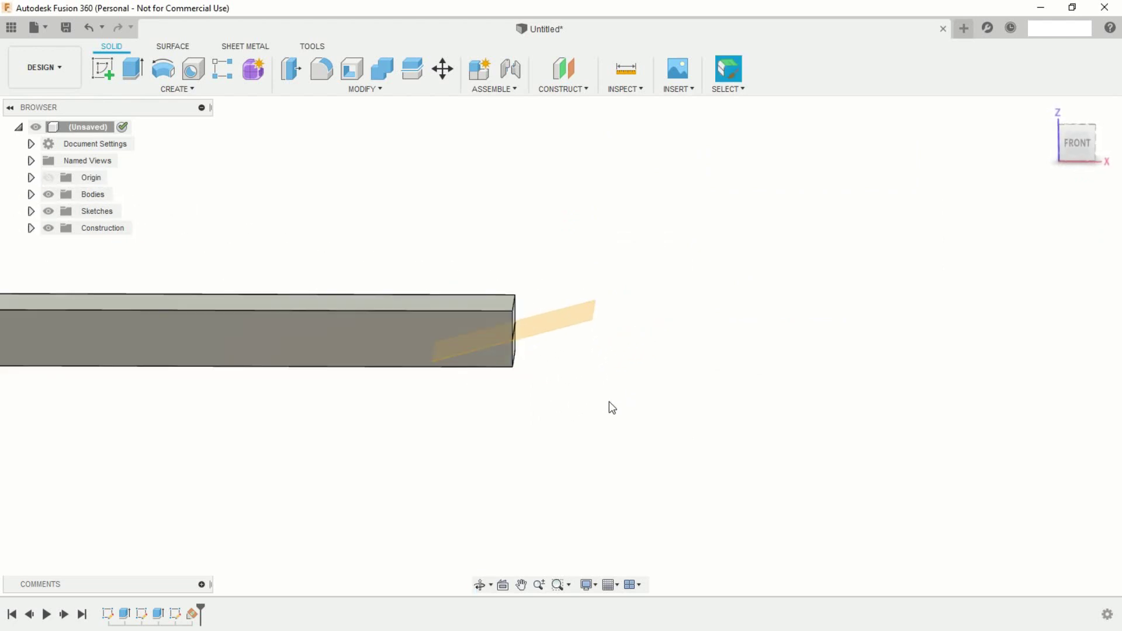
scroll(609, 402, down, 2)
scroll(610, 403, down, 3)
mouse_move(577, 325)
shift+middle_down()
mouse_move(559, 384)
mouse_move(677, 322)
shift+middle_up()
scroll(587, 358, up, 3)
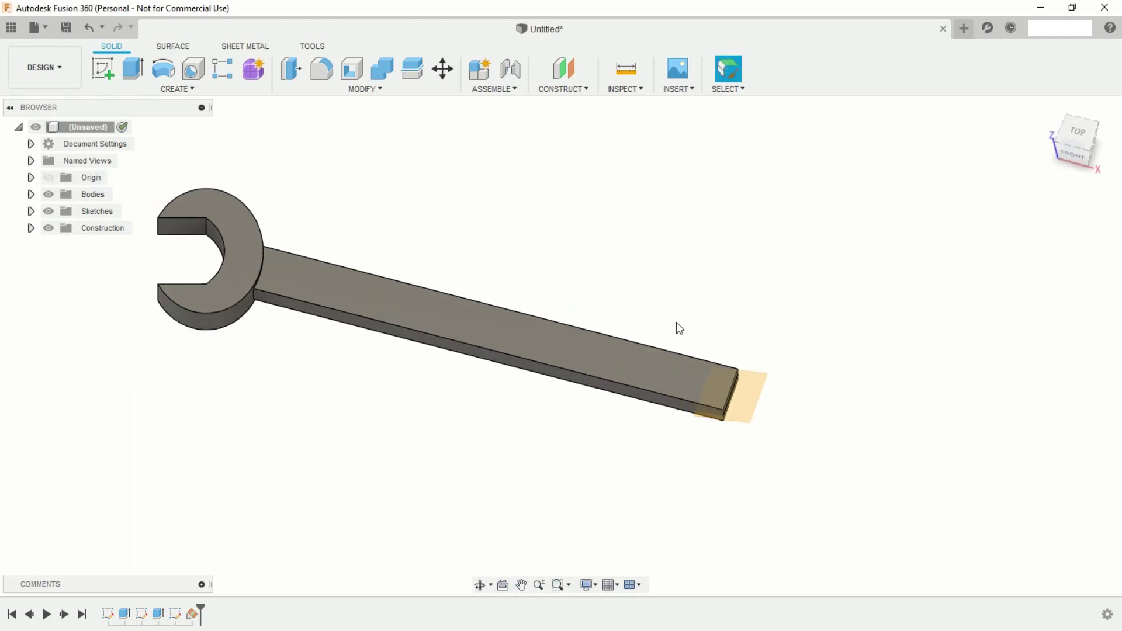
Start a sketch on the handle's end face and draw a 25 mm circle above the bar.
click(102, 69)
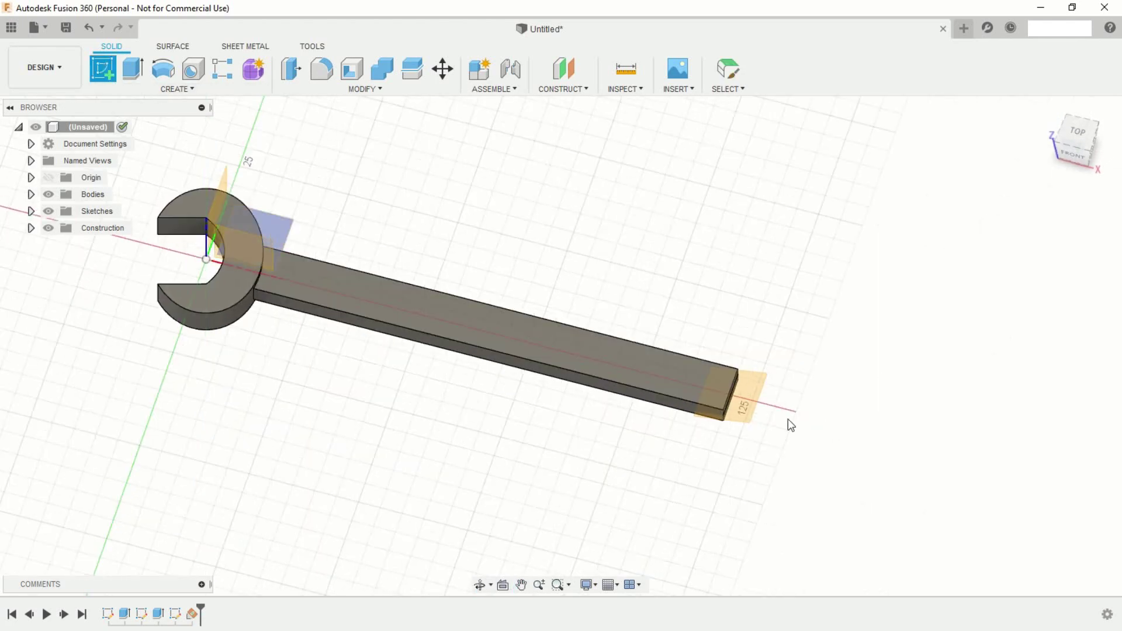
click(738, 411)
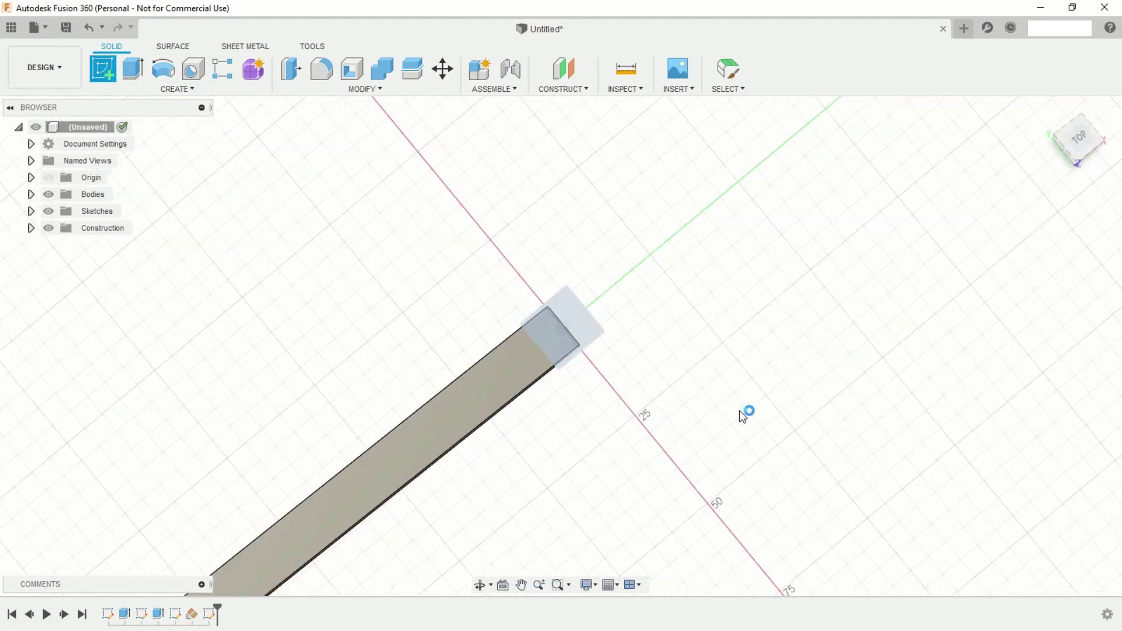
scroll(512, 306, up, 3)
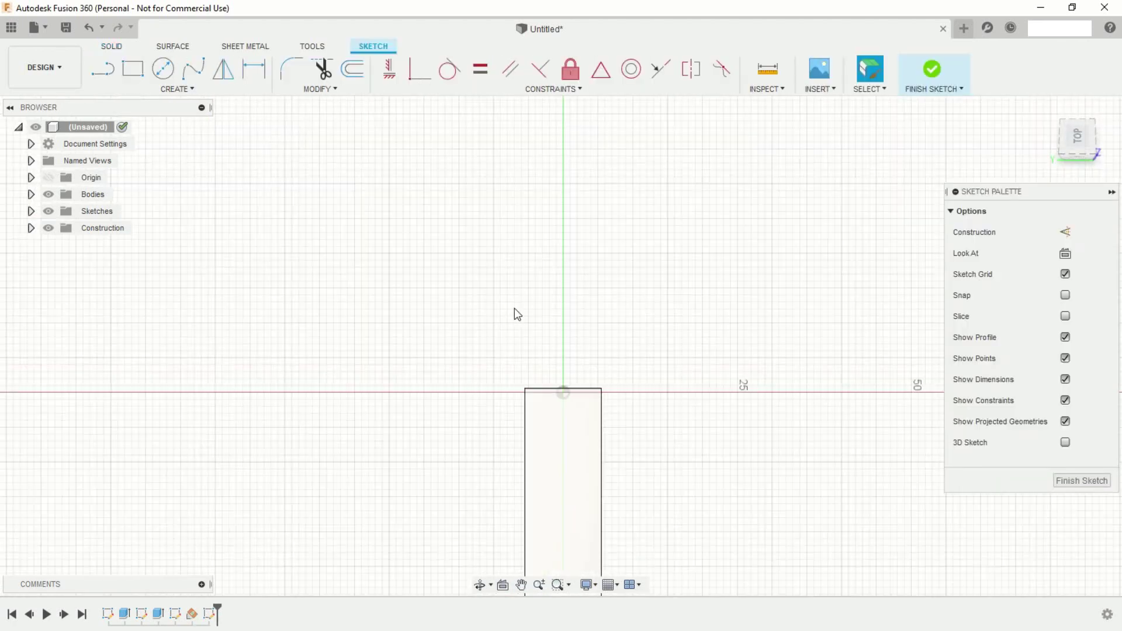
middle_drag(515, 307, 451, 220)
click(166, 77)
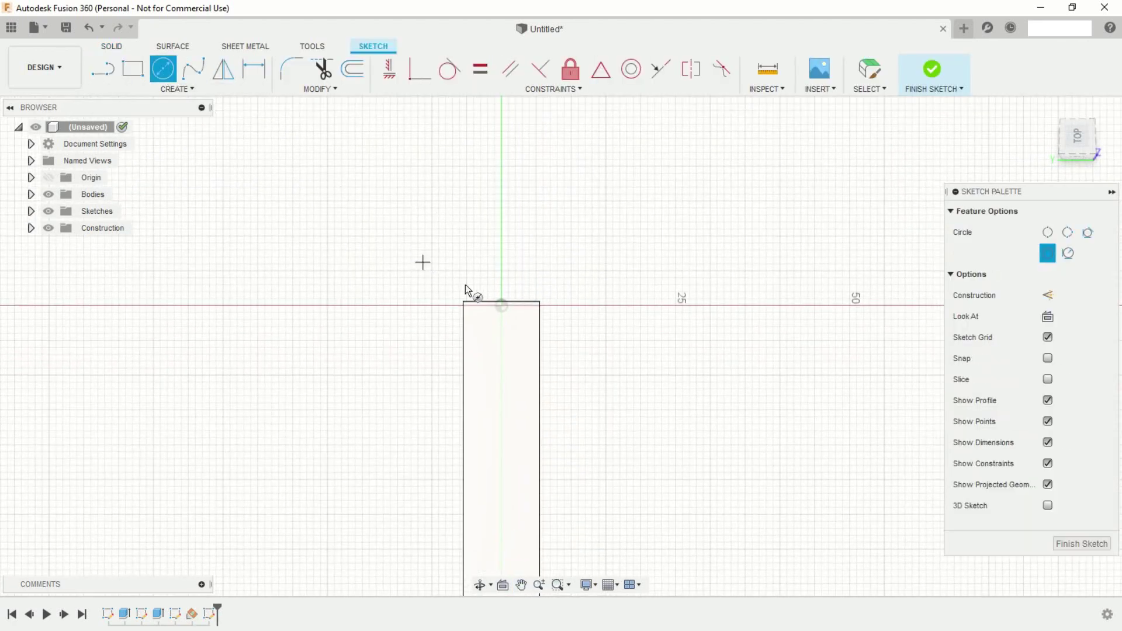
click(502, 258)
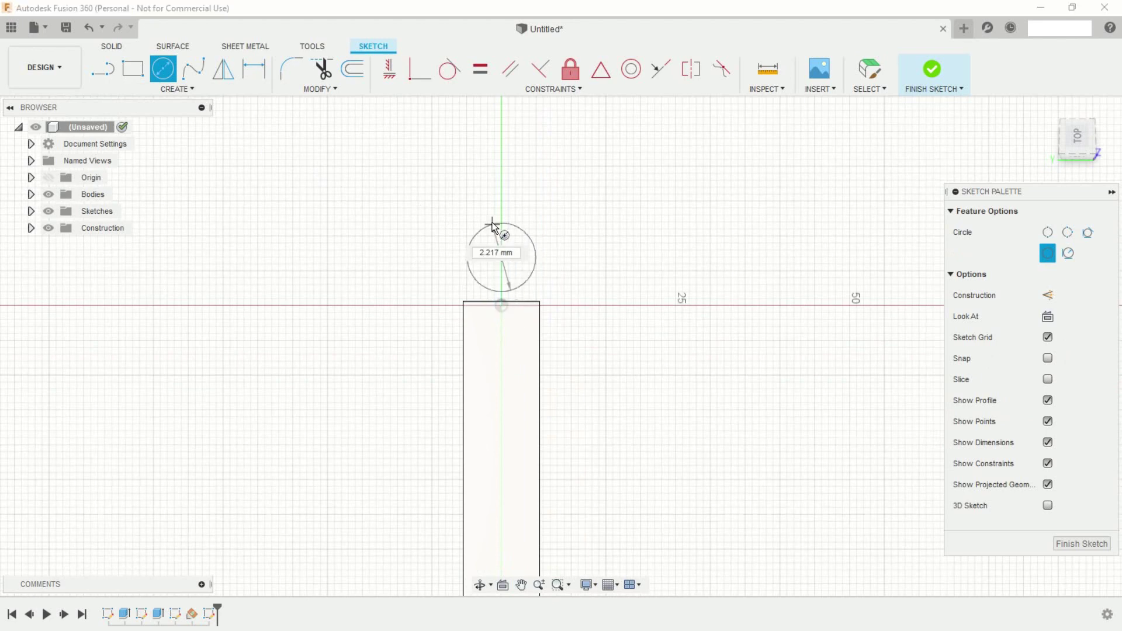
key(Return)
key(Escape)
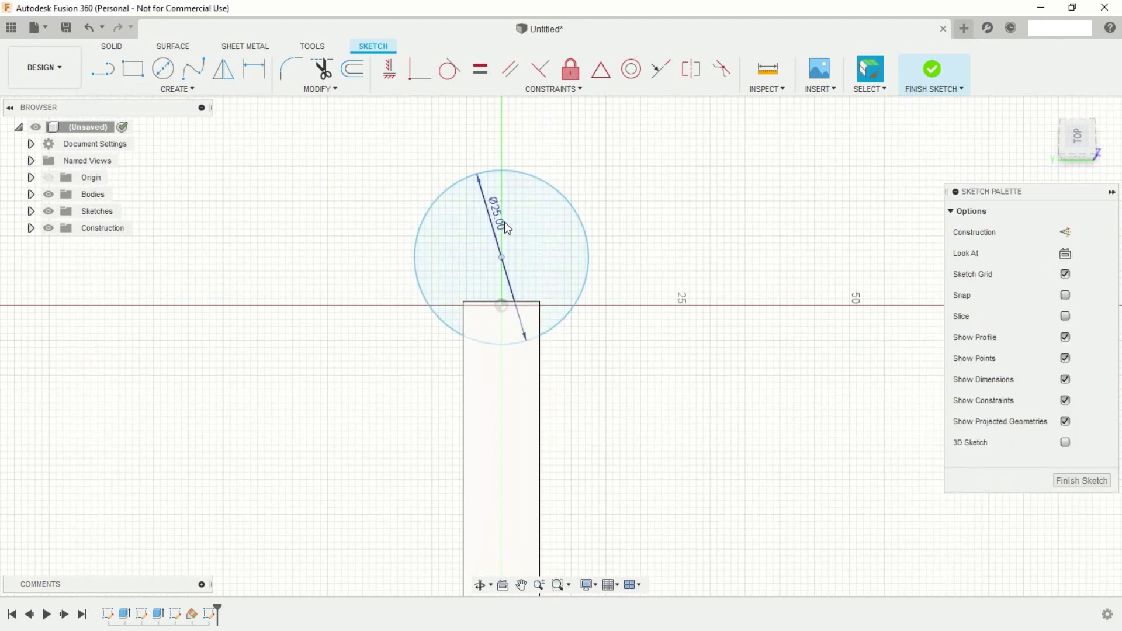
Dimension the circle centre 10 mm above the axis and 5.50 mm from the edge, then finish.
click(253, 68)
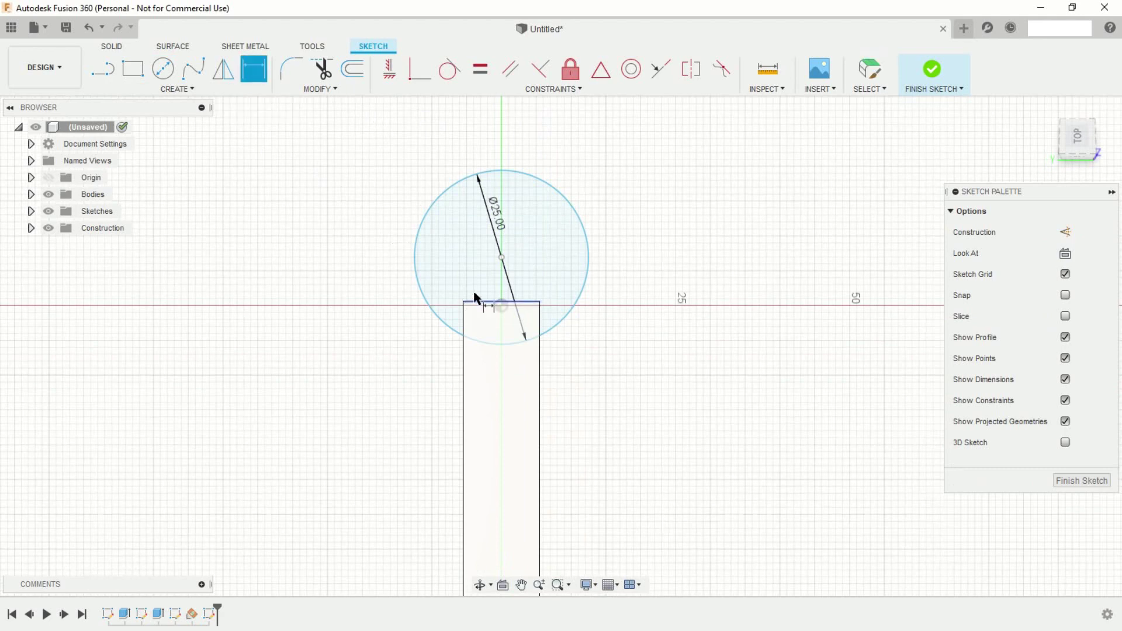
click(503, 308)
click(631, 281)
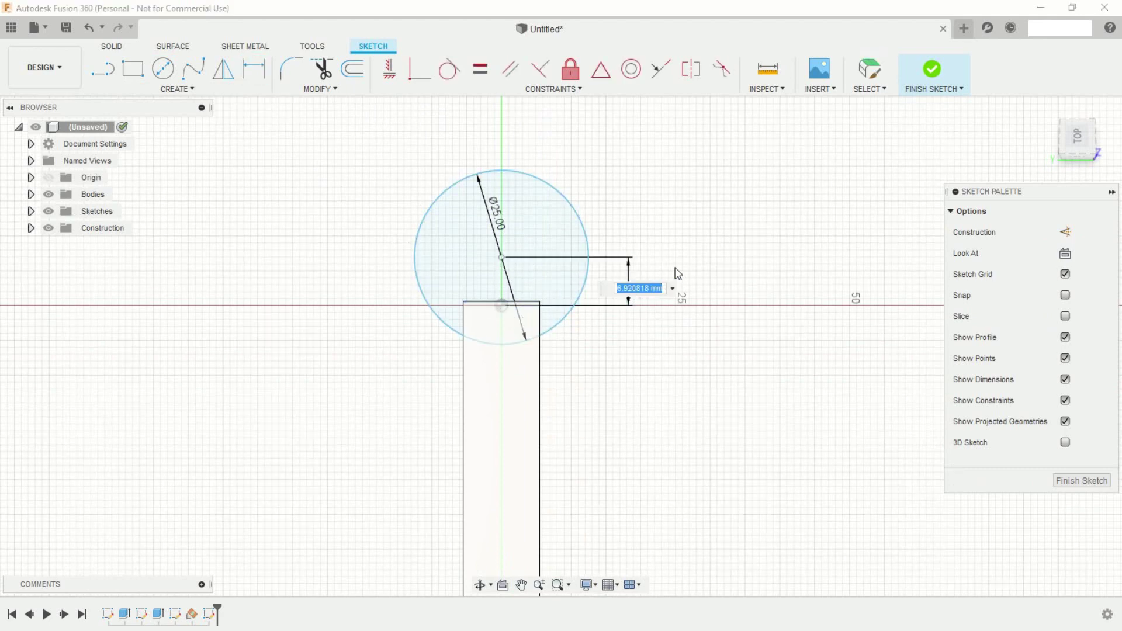
text(10)
key(Return)
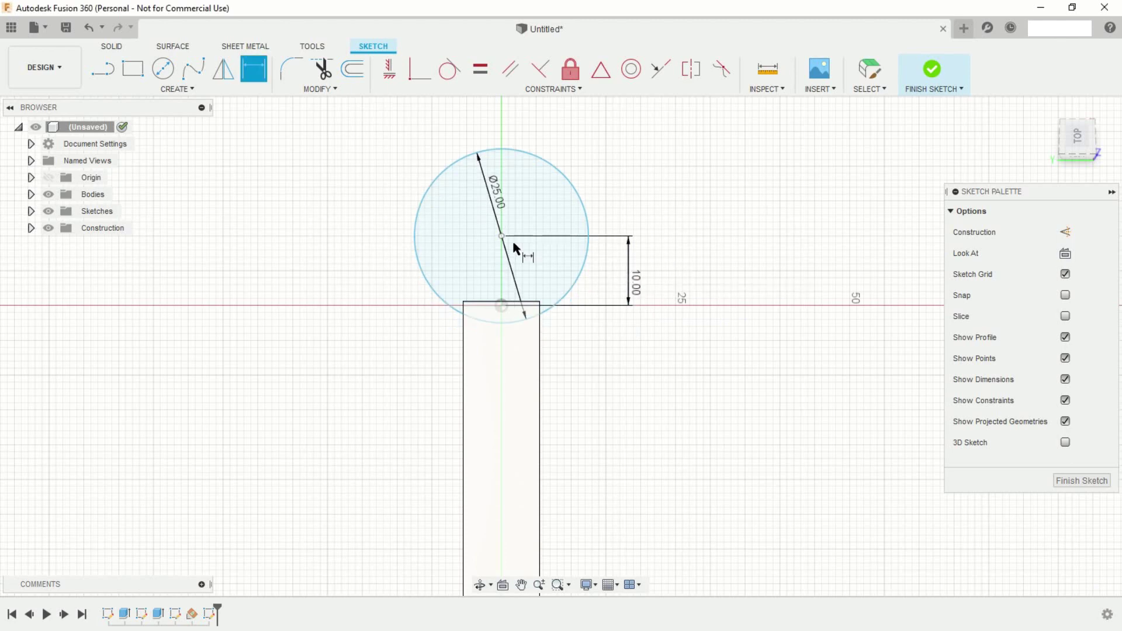
click(463, 365)
click(430, 385)
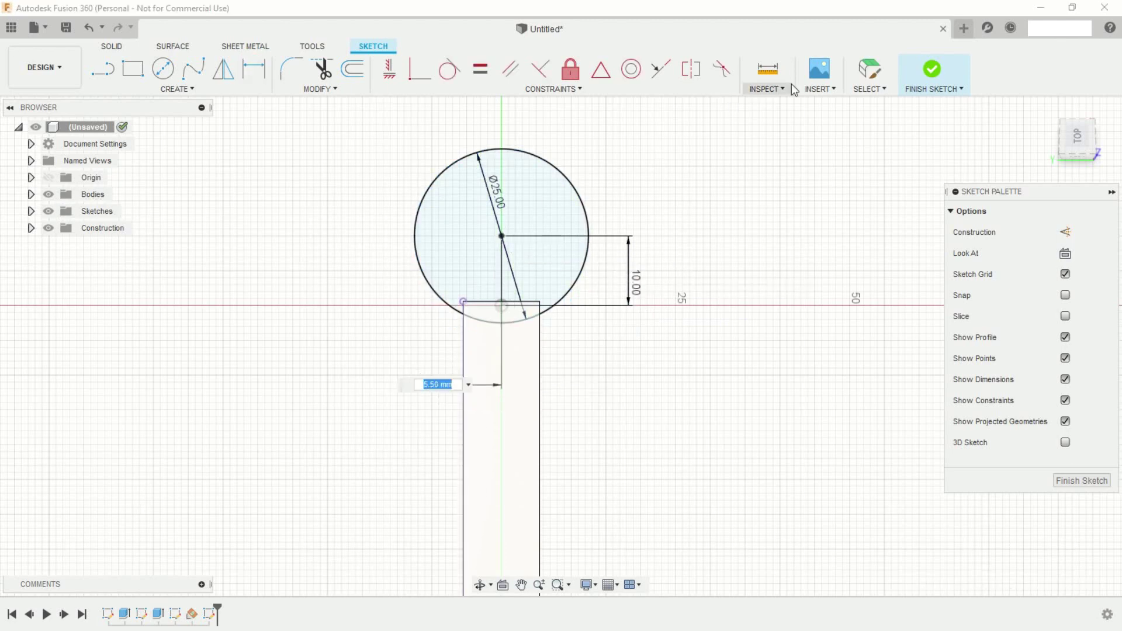
click(936, 78)
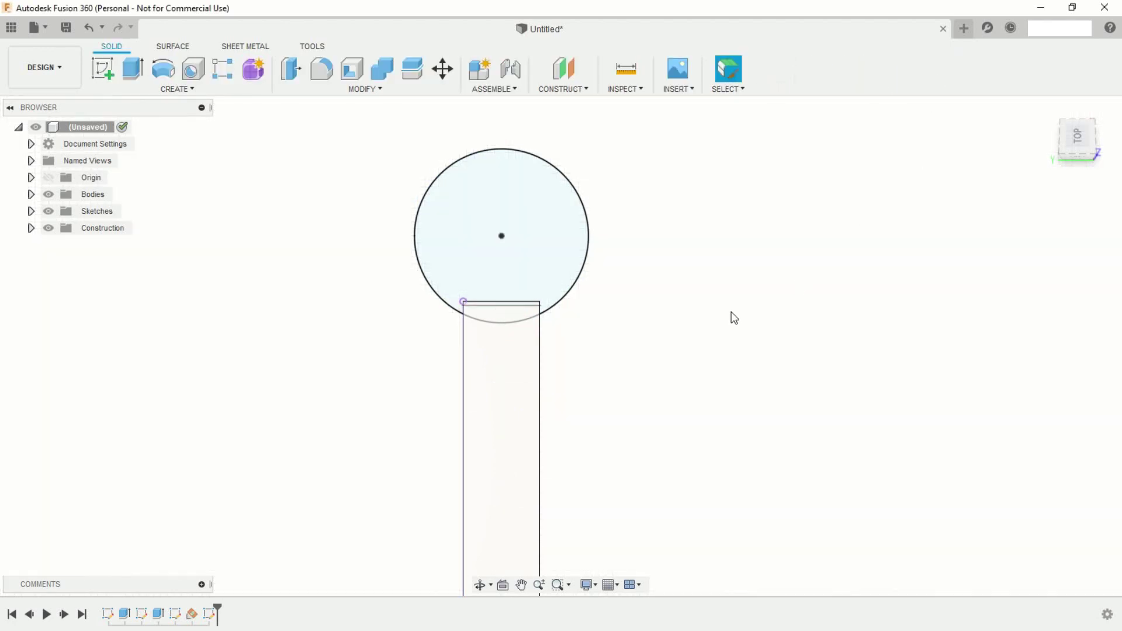
Orbit to a tilted 3D view and start extruding the 25 mm circle profile.
scroll(733, 320, down, 2)
scroll(702, 438, down, 2)
scroll(699, 436, down, 1)
scroll(643, 427, down, 1)
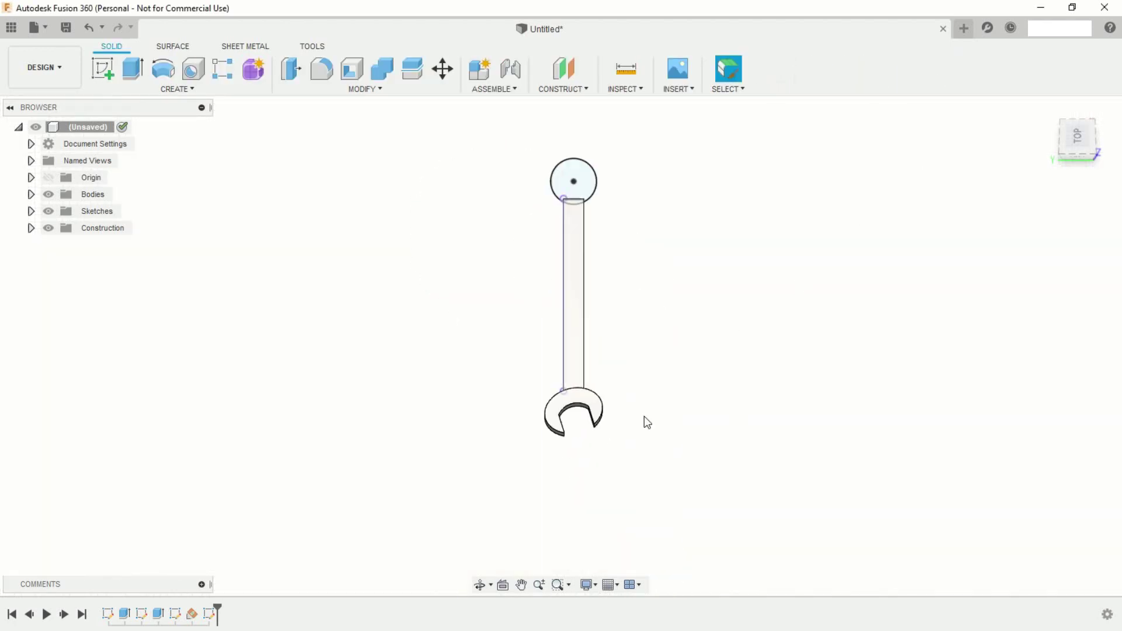
mouse_move(647, 422)
shift+middle_down()
mouse_move(569, 418)
mouse_move(538, 393)
mouse_move(668, 343)
mouse_move(692, 290)
mouse_move(612, 384)
mouse_move(643, 416)
shift+middle_up()
scroll(613, 380, up, 1)
scroll(624, 384, up, 1)
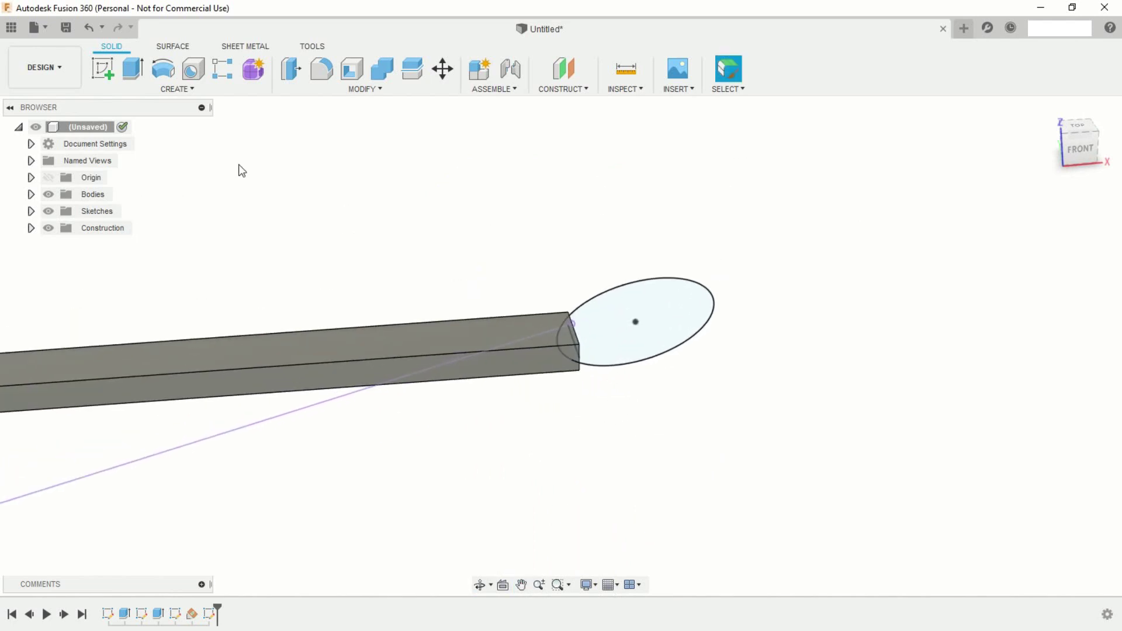
click(133, 69)
click(654, 314)
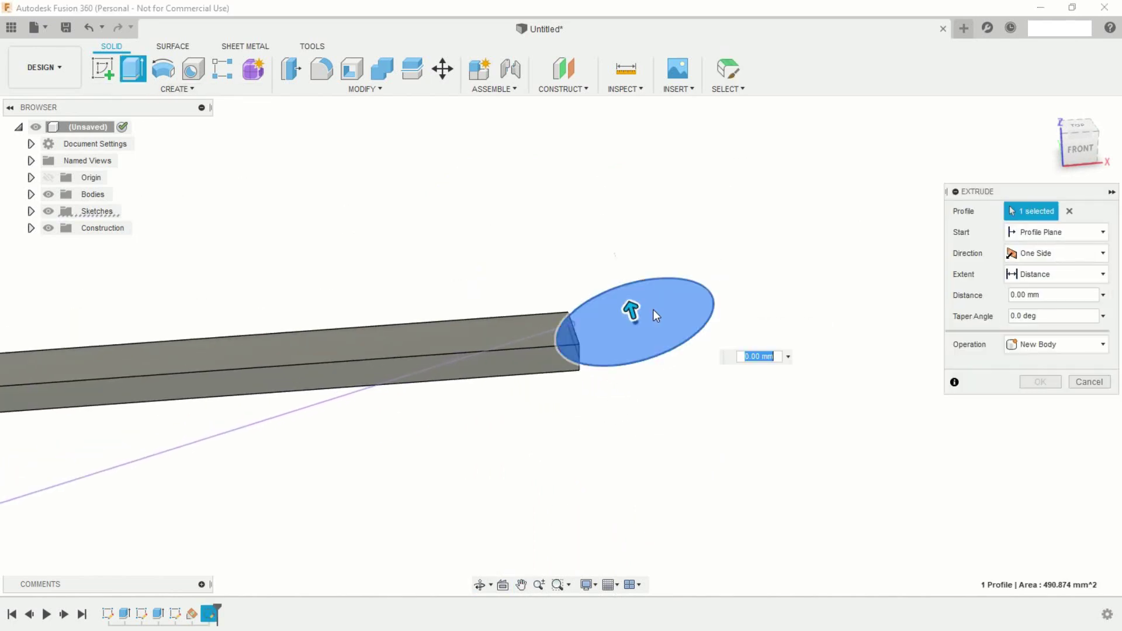
Cut-extrude the circle on two sides, 4.5 mm and 4.88 mm.
click(1043, 255)
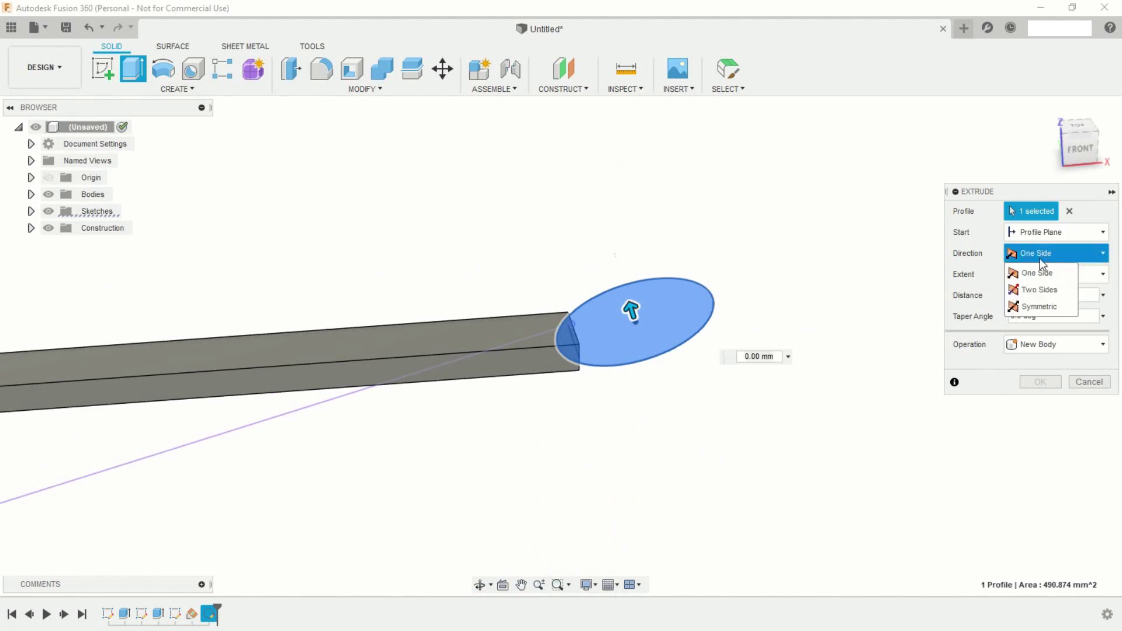
click(1039, 290)
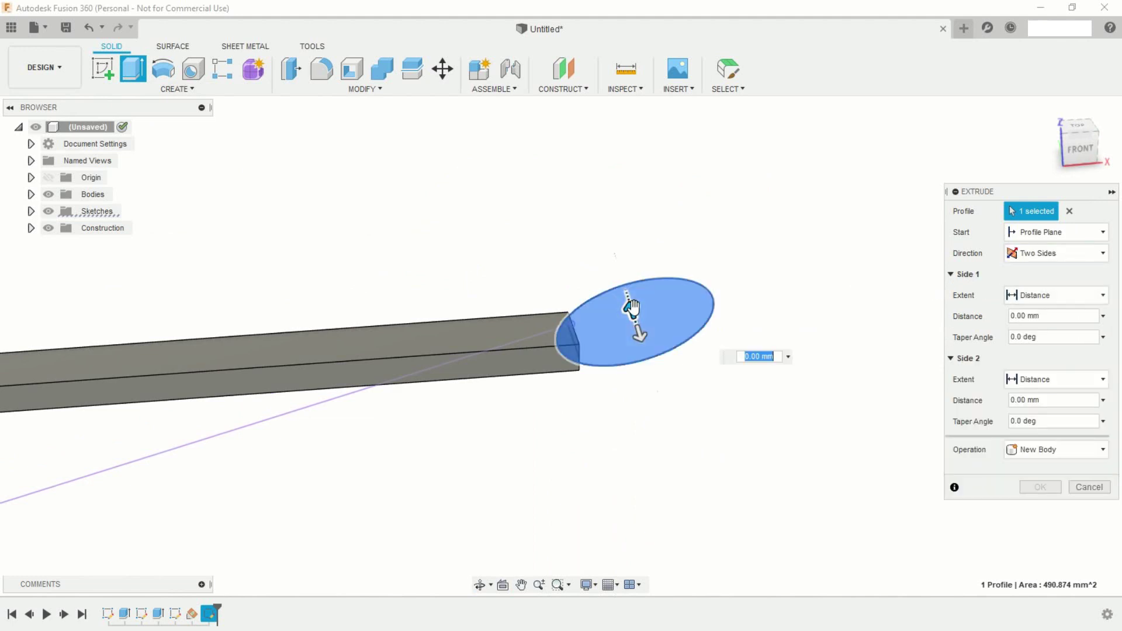
drag(632, 307, 623, 297)
text(4.5)
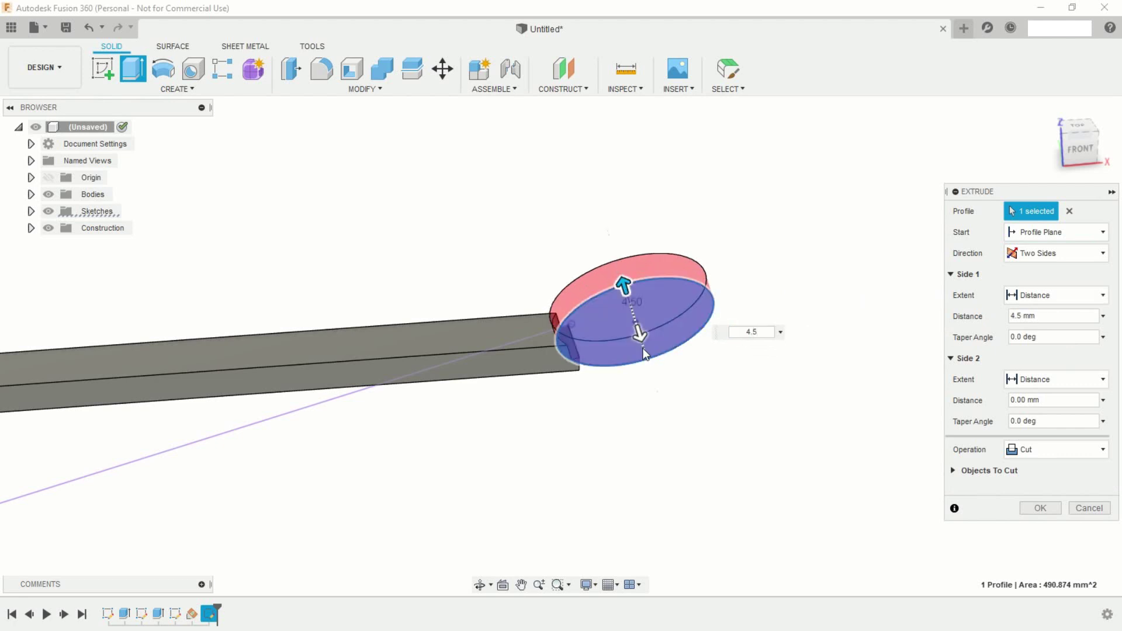
drag(640, 339, 655, 371)
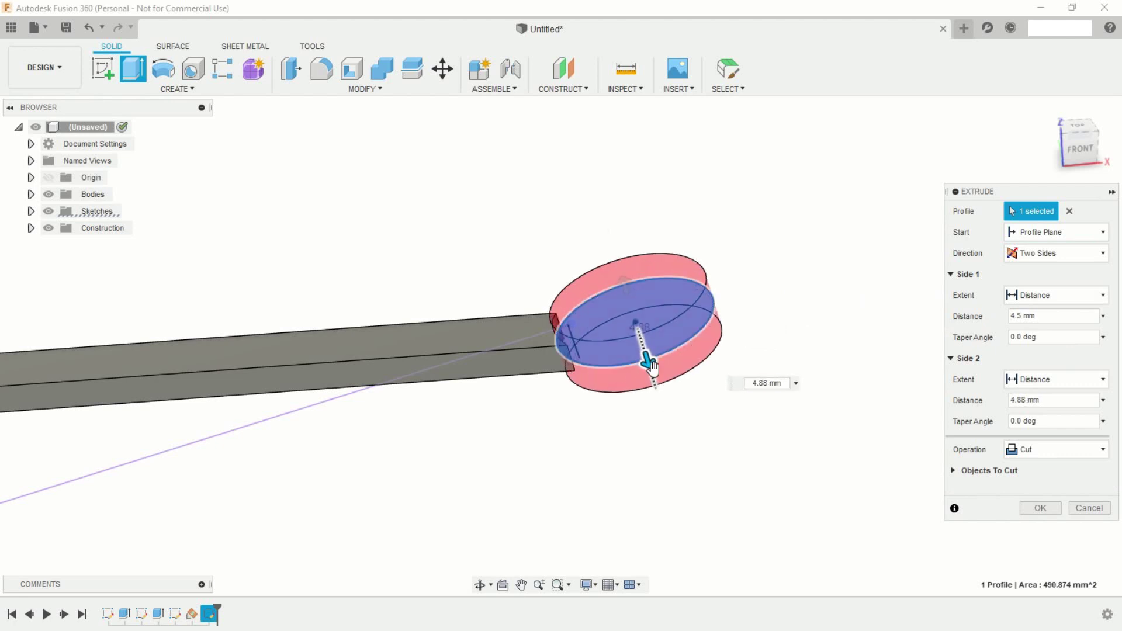
key(Return)
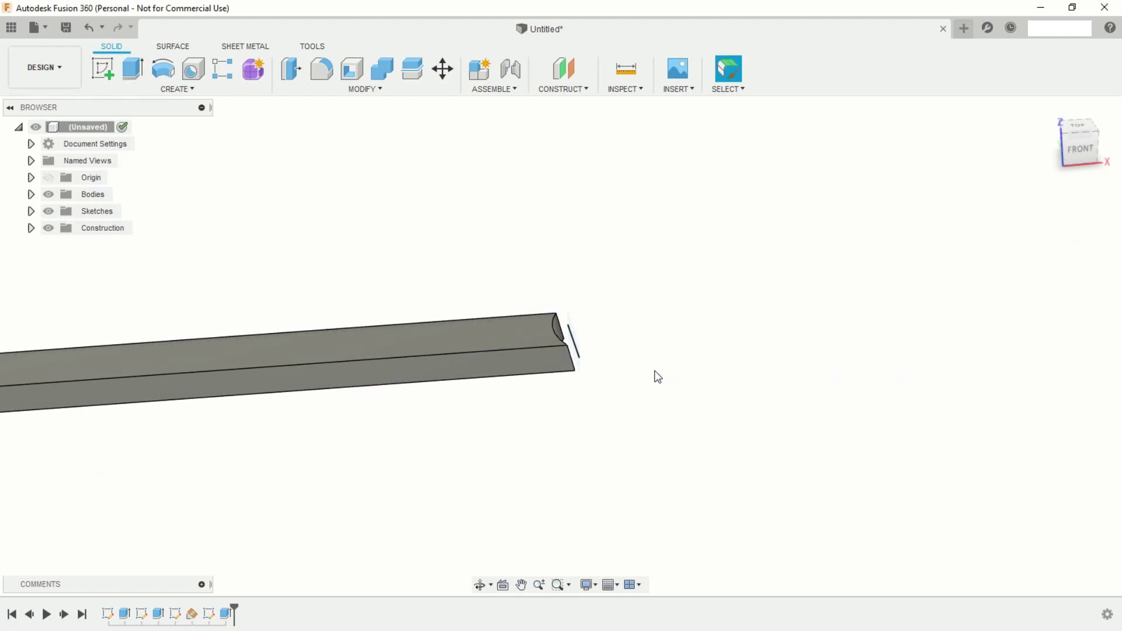
key(F6)
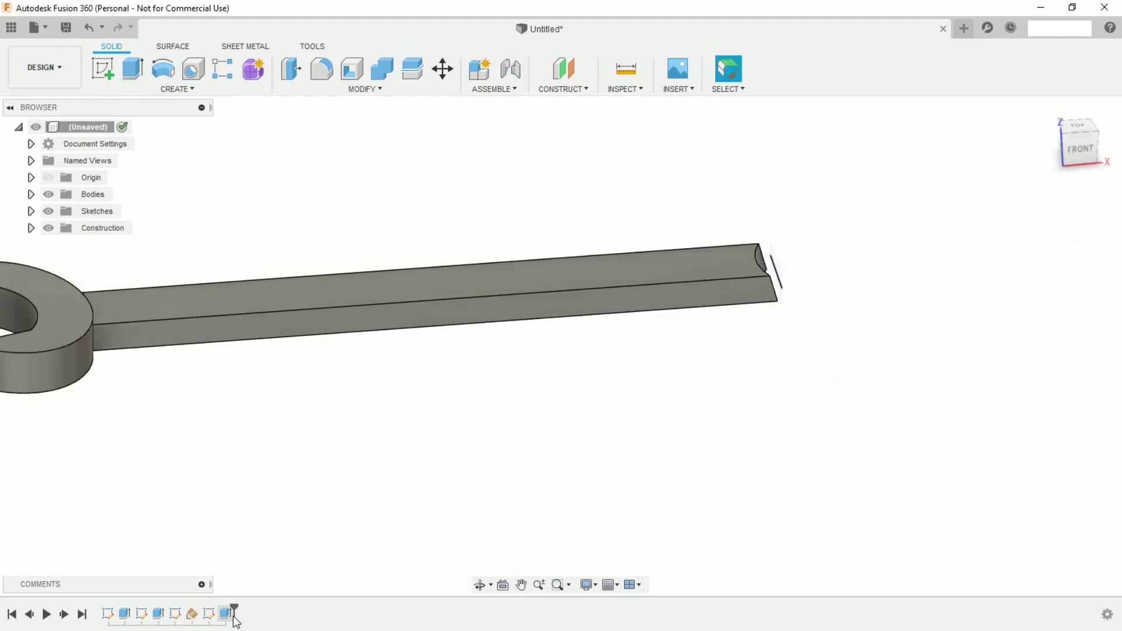
right_click(233, 617)
Change Extrude3's operation from Cut to Join so the handle ends in a solid disc.
click(277, 469)
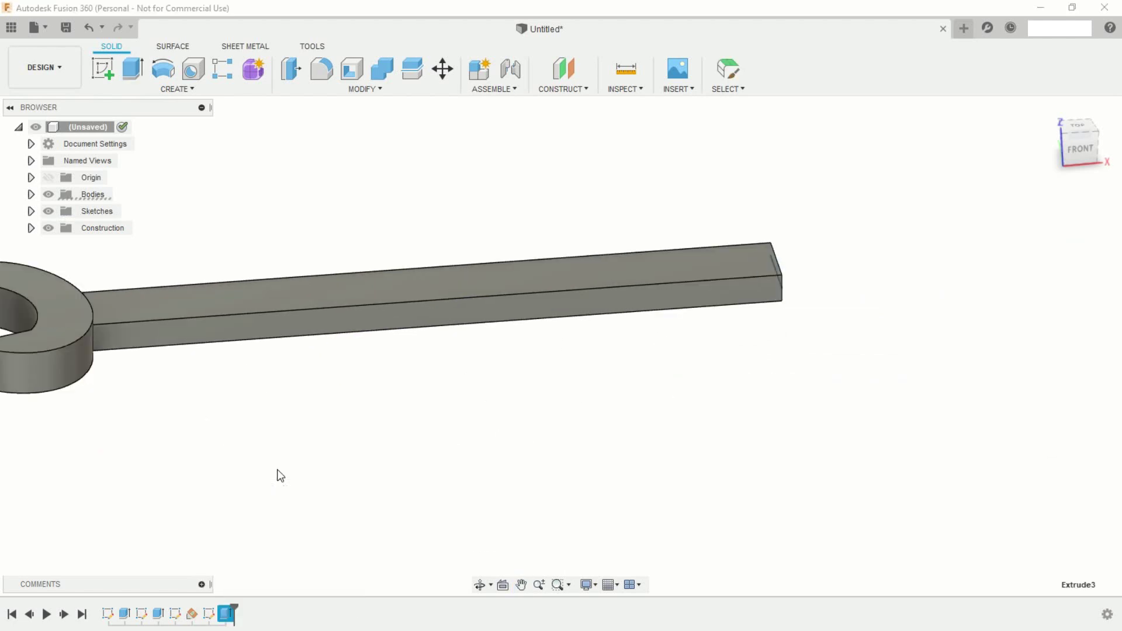
click(1044, 447)
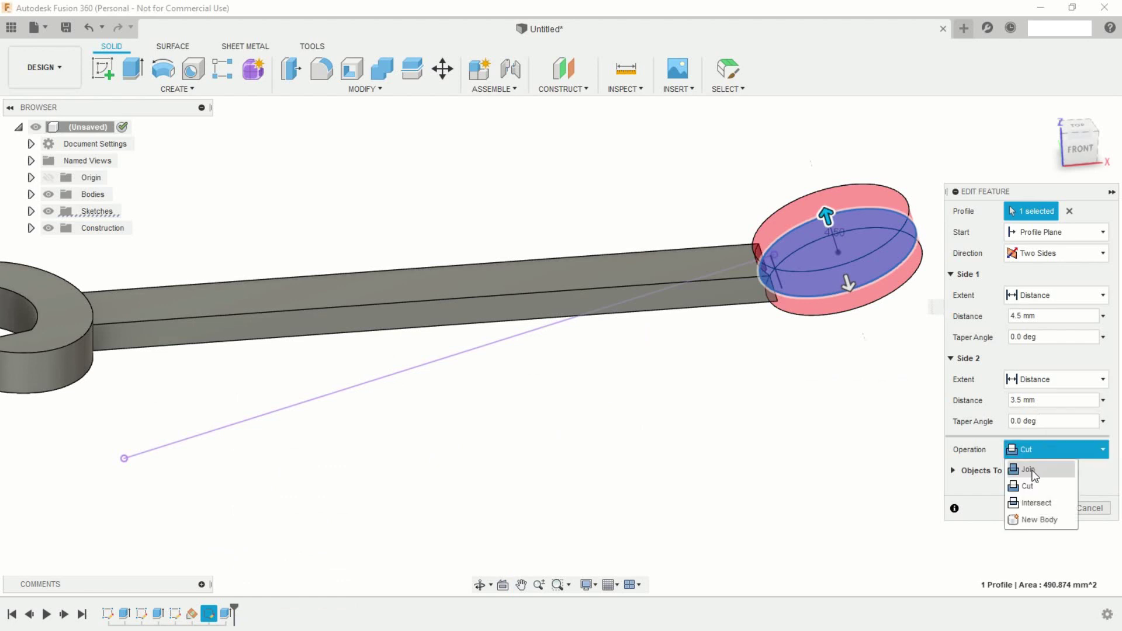
click(1032, 471)
click(1039, 487)
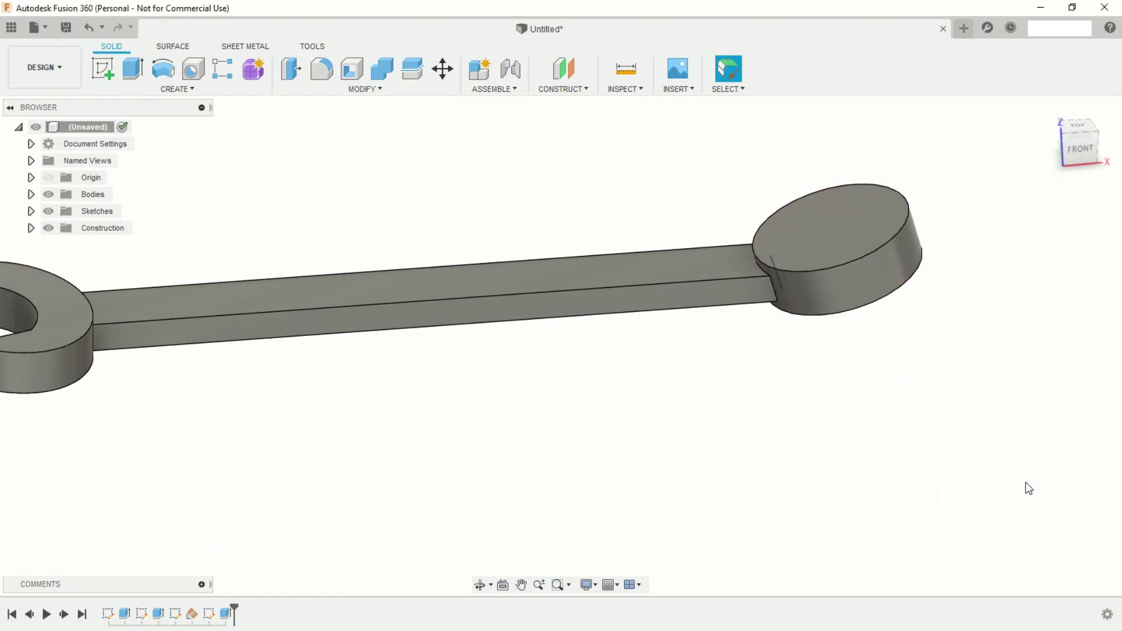
scroll(707, 386, down, 3)
scroll(649, 404, down, 2)
middle_drag(566, 425, 557, 438)
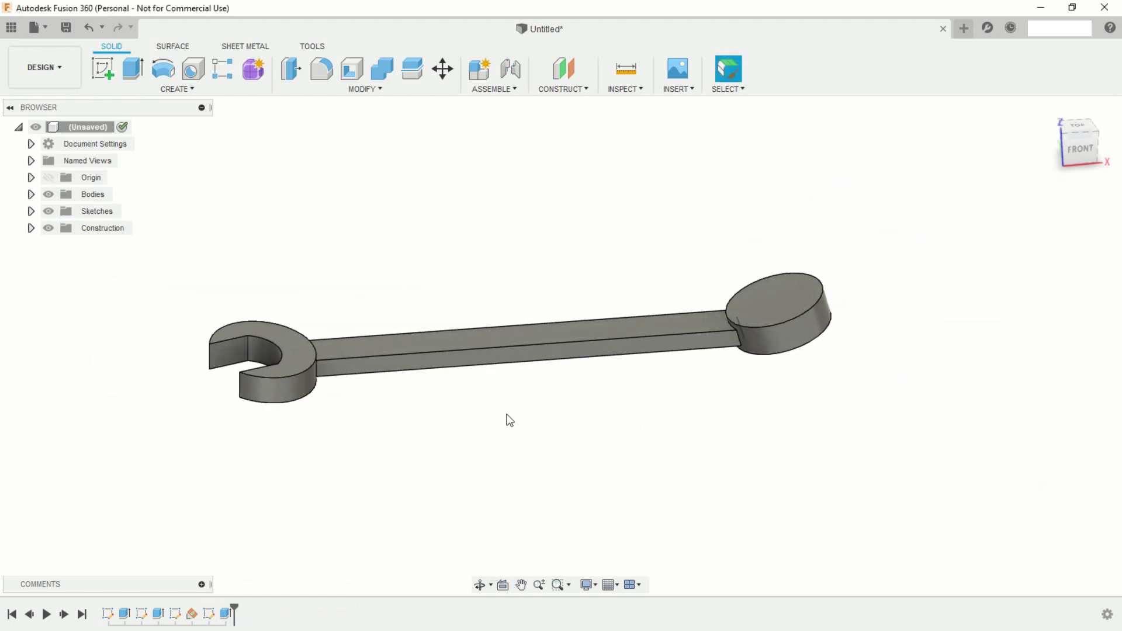
Hide Sketch3 in the Browser's Sketches folder.
click(31, 211)
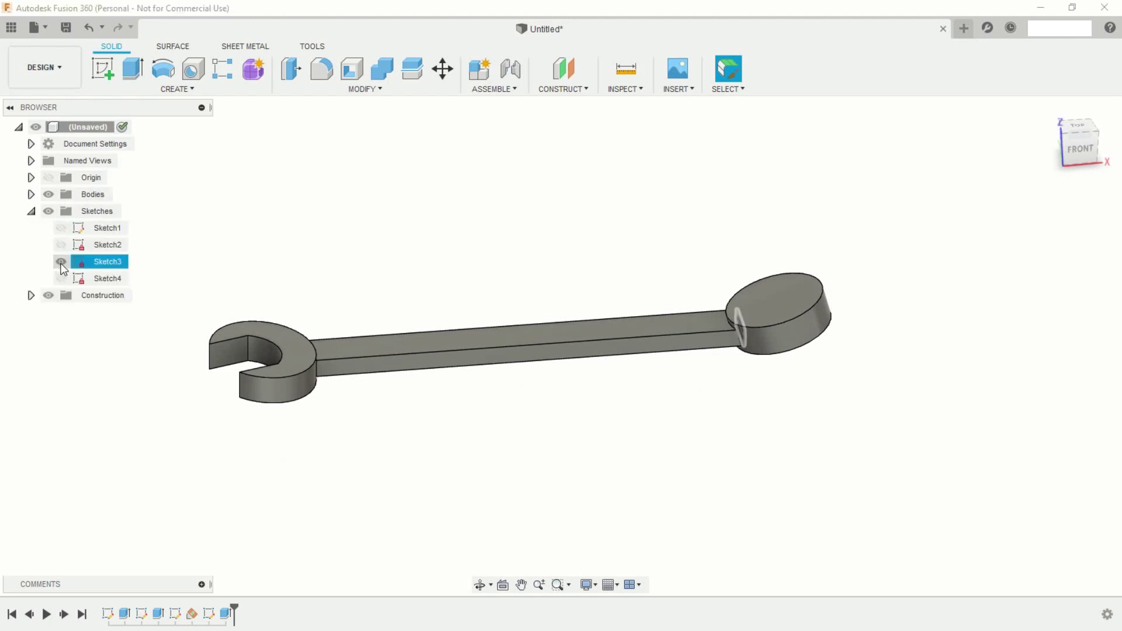
click(61, 263)
click(32, 212)
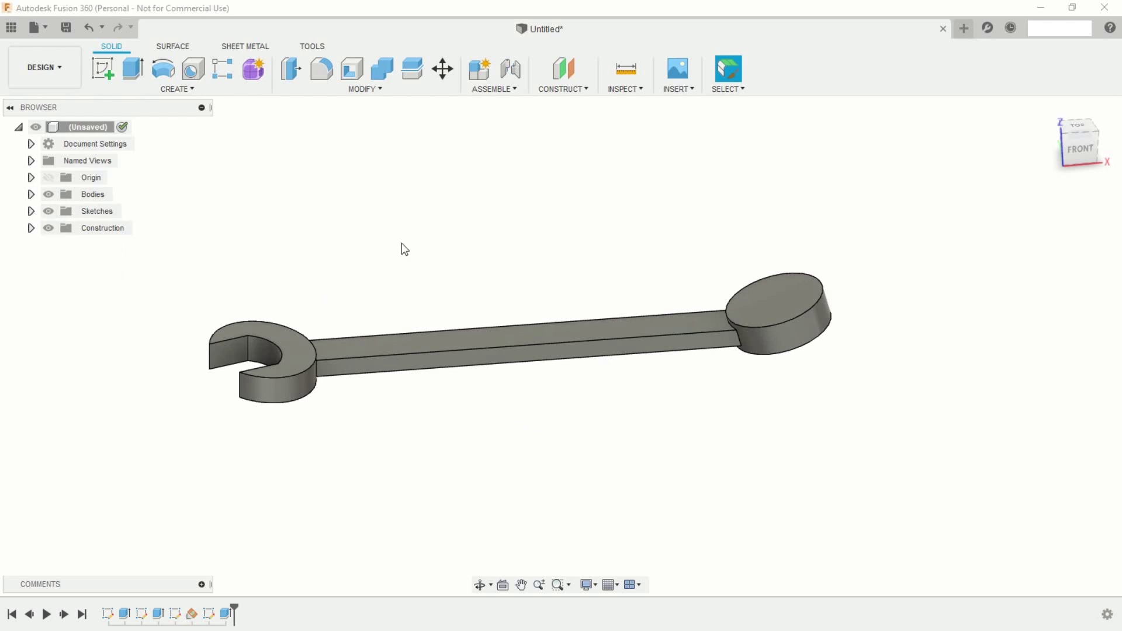
mouse_move(624, 366)
shift+middle_down()
mouse_move(567, 376)
mouse_move(376, 358)
mouse_move(430, 368)
mouse_move(580, 357)
shift+middle_up()
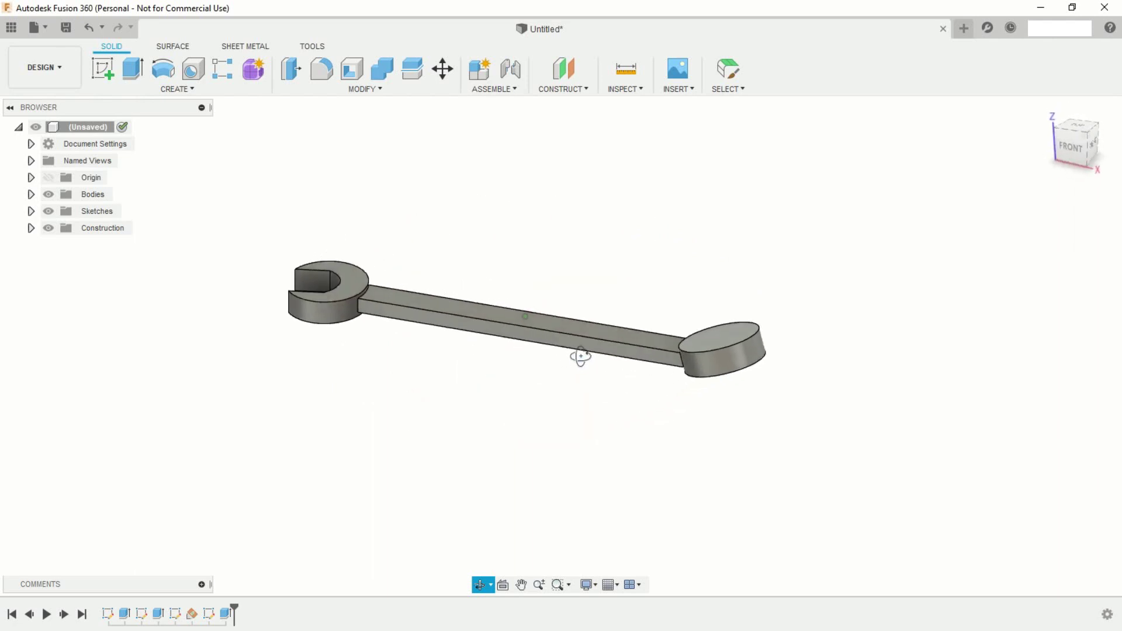
scroll(409, 359, up, 1)
scroll(437, 366, up, 3)
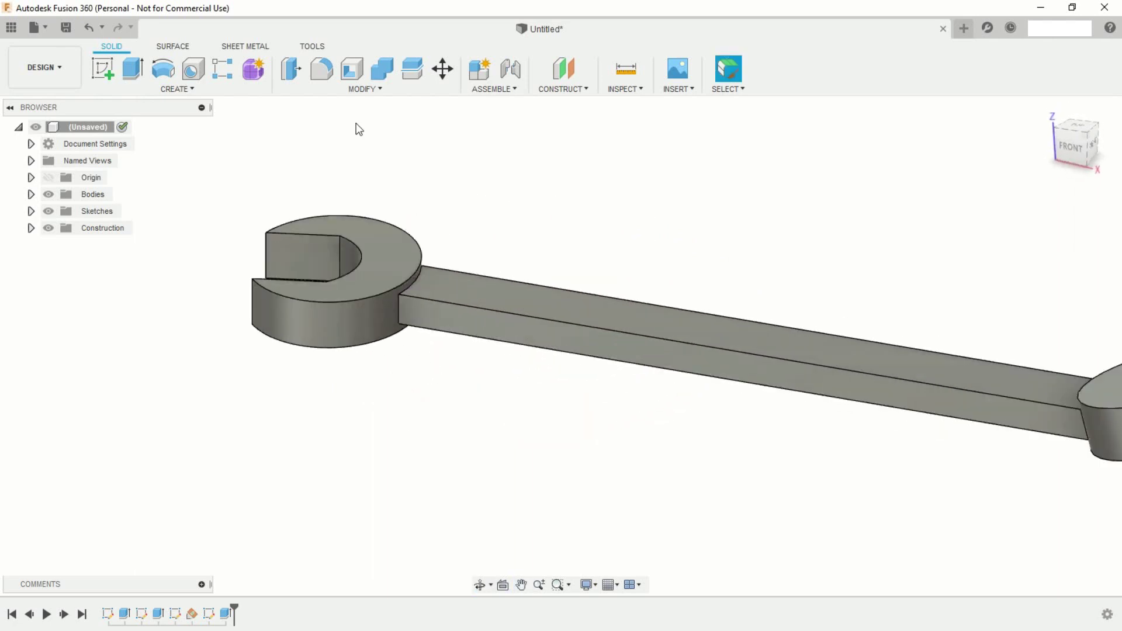
Fillet the edge where the handle meets the open jaw end.
click(320, 70)
click(399, 306)
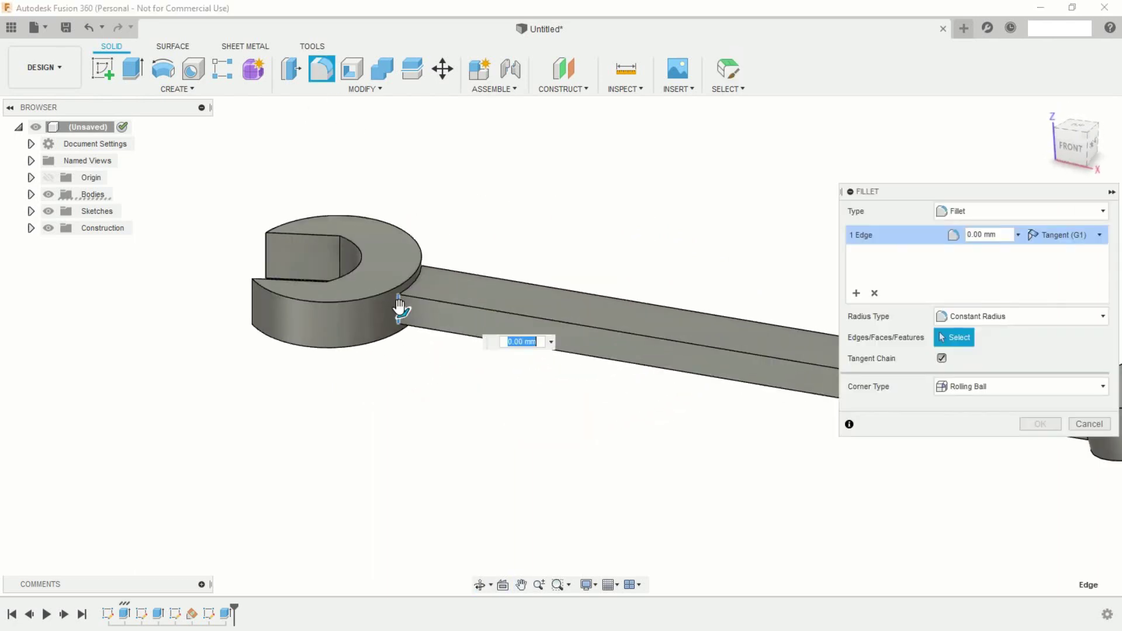
key(Return)
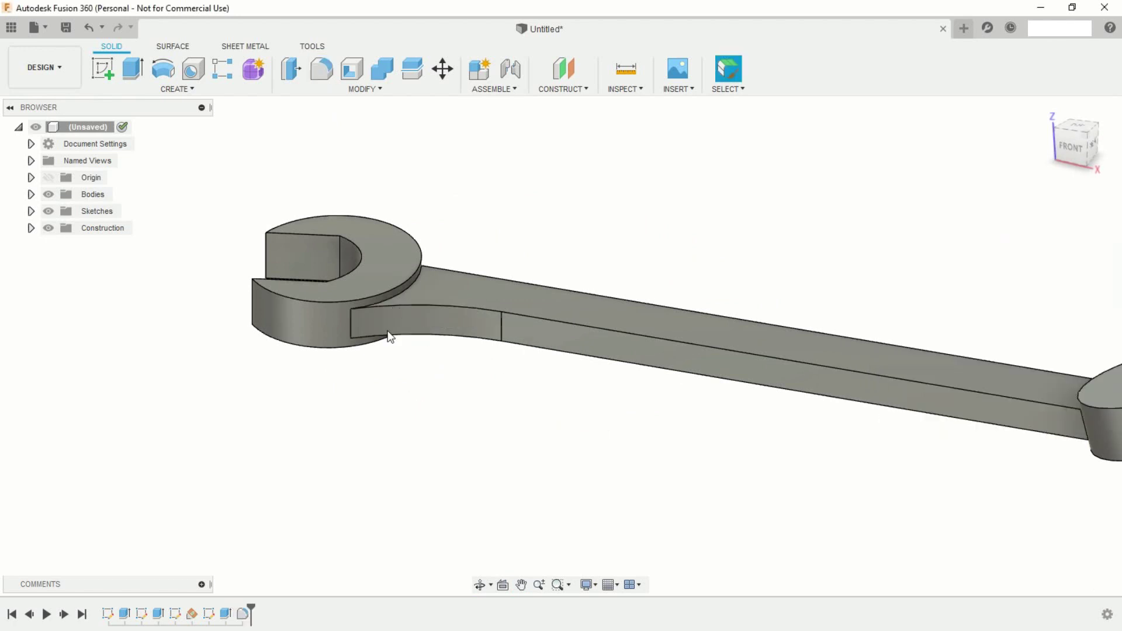
scroll(494, 256, down, 2)
scroll(472, 248, down, 2)
mouse_move(473, 248)
shift+middle_down()
mouse_move(396, 278)
mouse_move(351, 258)
shift+middle_up()
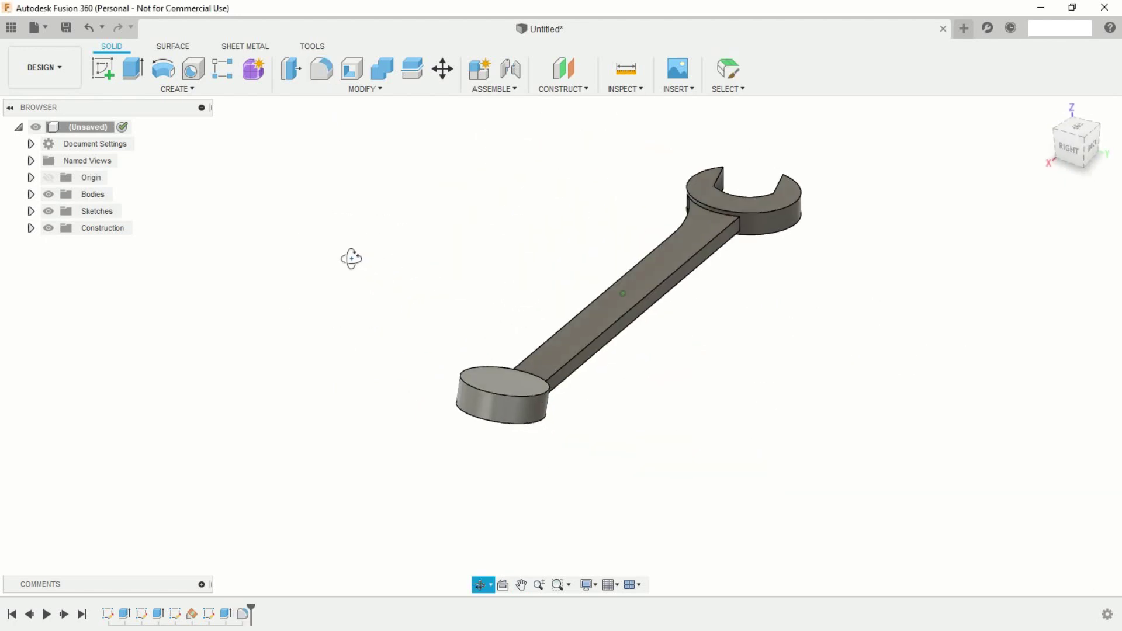
Fillet the other handle-to-head junction edge.
click(324, 75)
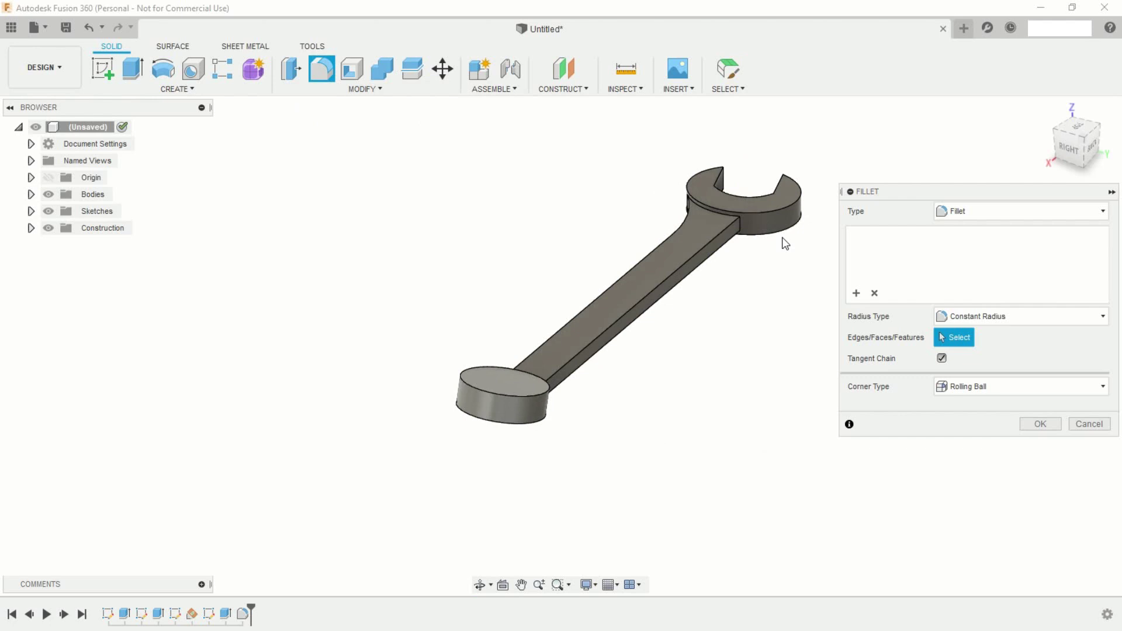
click(739, 227)
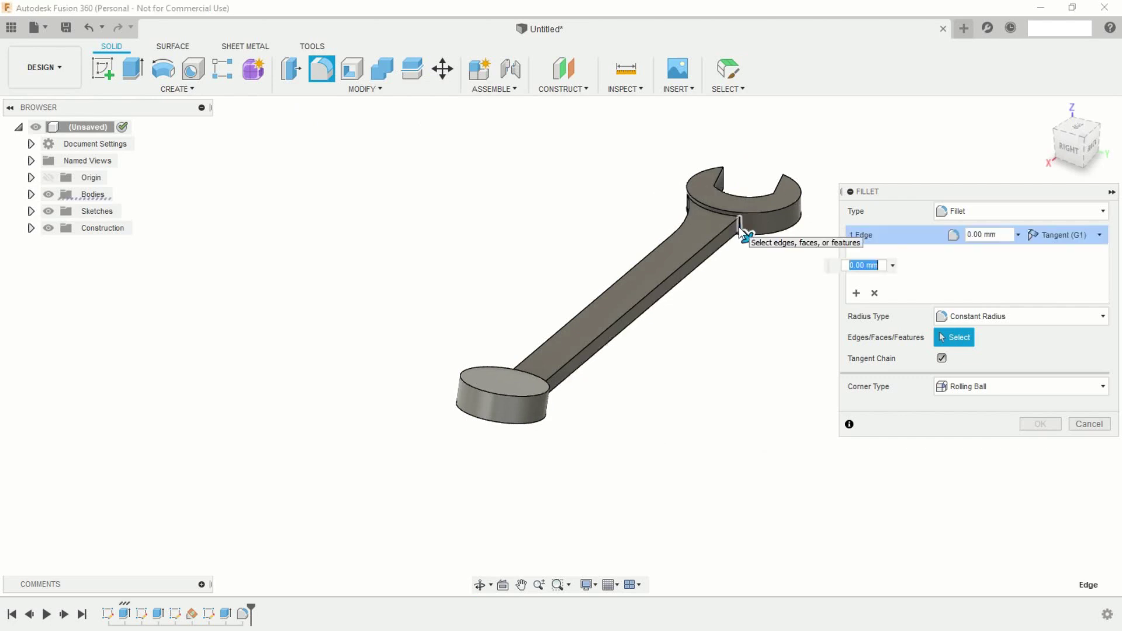
key(Return)
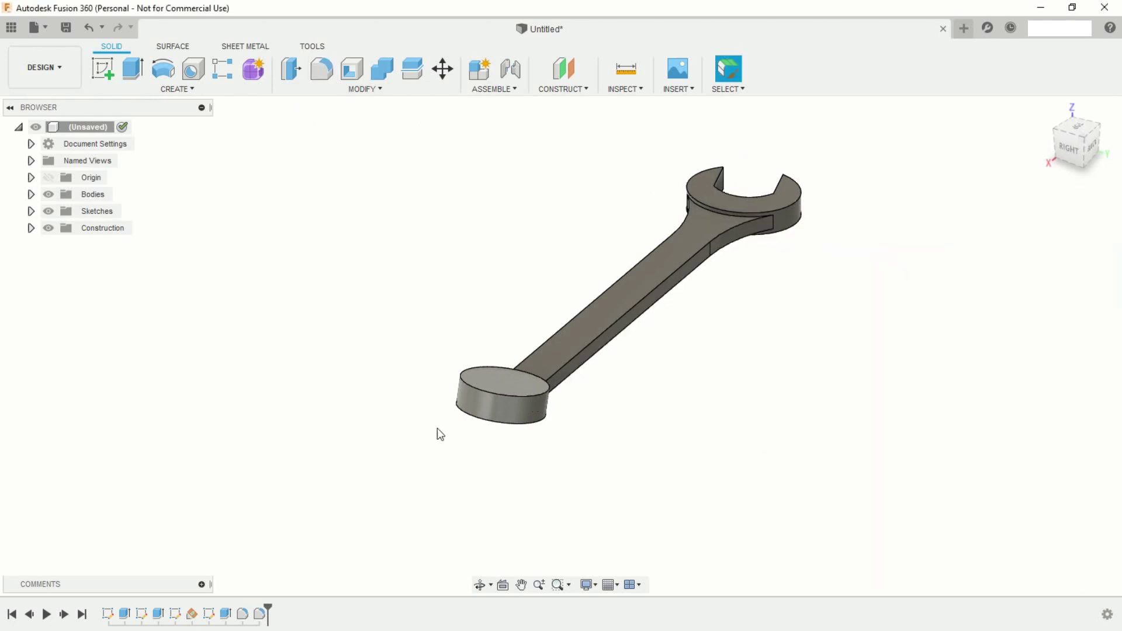
mouse_move(437, 427)
shift+middle_down()
mouse_move(575, 403)
mouse_move(602, 431)
shift+middle_up()
middle_drag(814, 313, 681, 357)
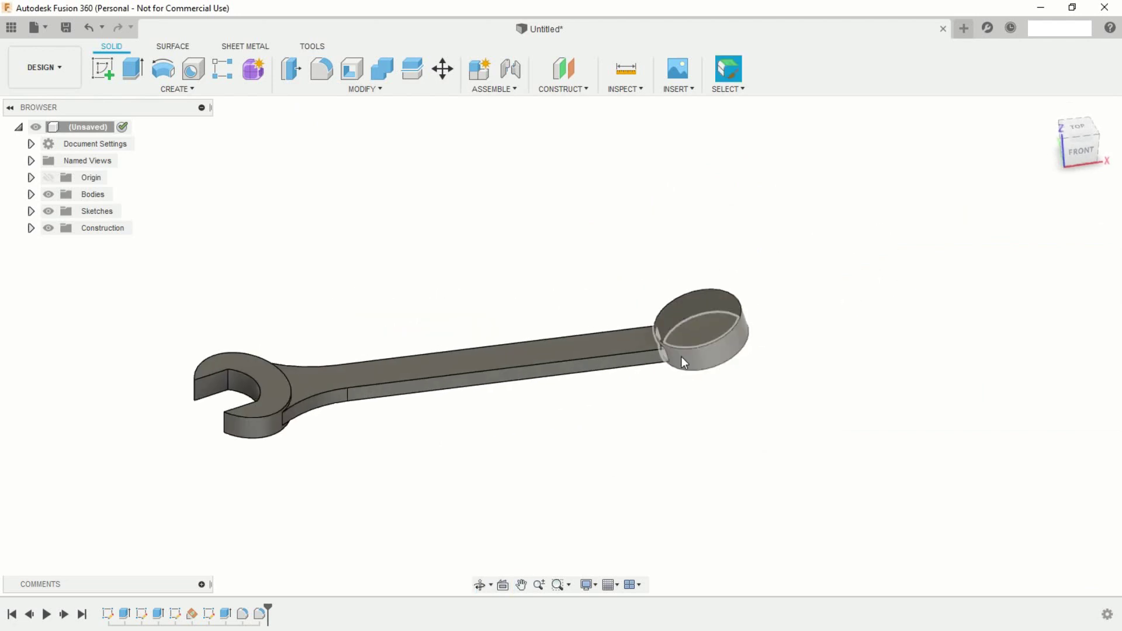
scroll(682, 357, up, 5)
Round both edges where the handle meets the round disc head with a 5 mm fillet.
scroll(683, 410, up, 3)
click(321, 70)
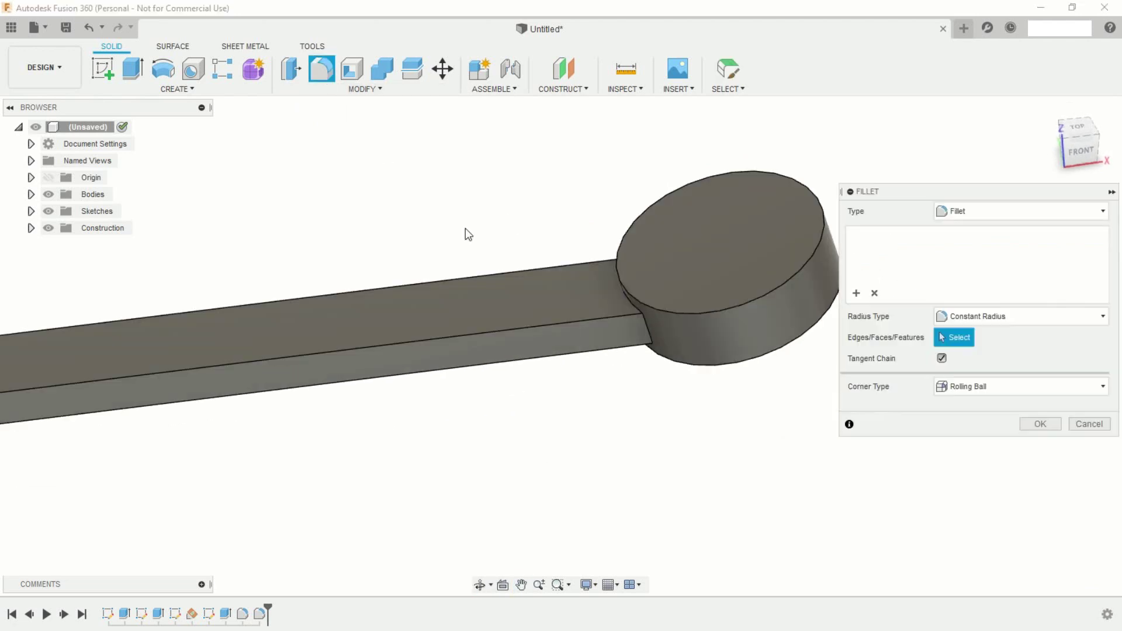
click(647, 329)
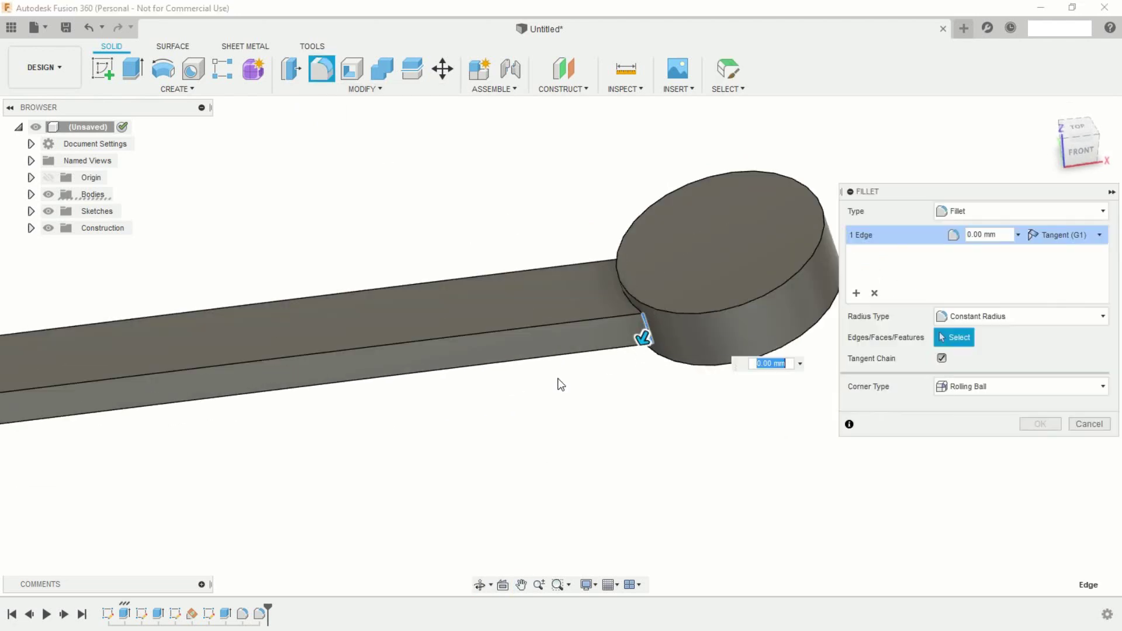
scroll(555, 403, down, 4)
mouse_move(381, 459)
shift+middle_down()
mouse_move(556, 443)
mouse_move(511, 451)
mouse_move(288, 430)
shift+middle_up()
scroll(288, 430, up, 3)
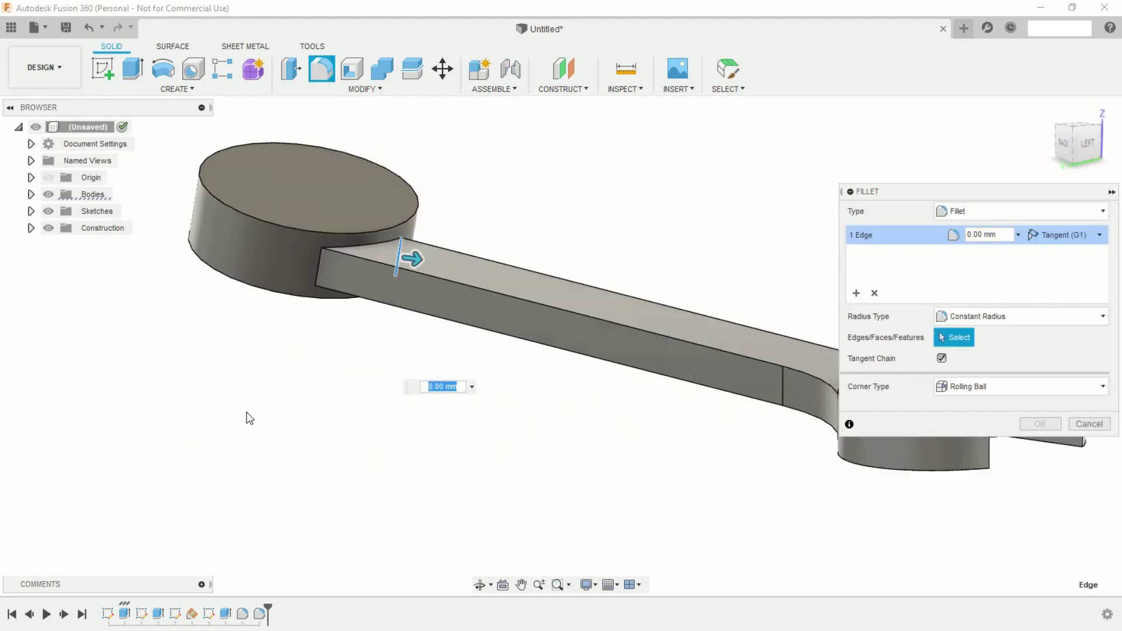
click(318, 265)
text(5)
key(Return)
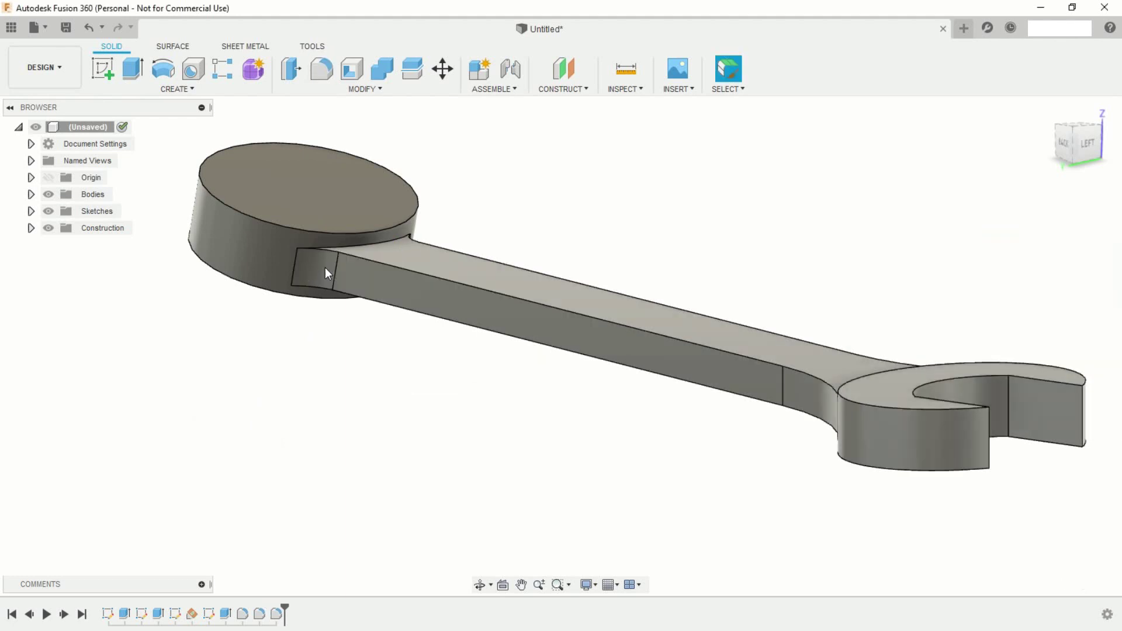
scroll(612, 274, down, 3)
mouse_move(806, 411)
shift+middle_down()
mouse_move(682, 423)
mouse_move(688, 434)
mouse_move(719, 421)
mouse_move(664, 414)
mouse_move(623, 430)
shift+middle_up()
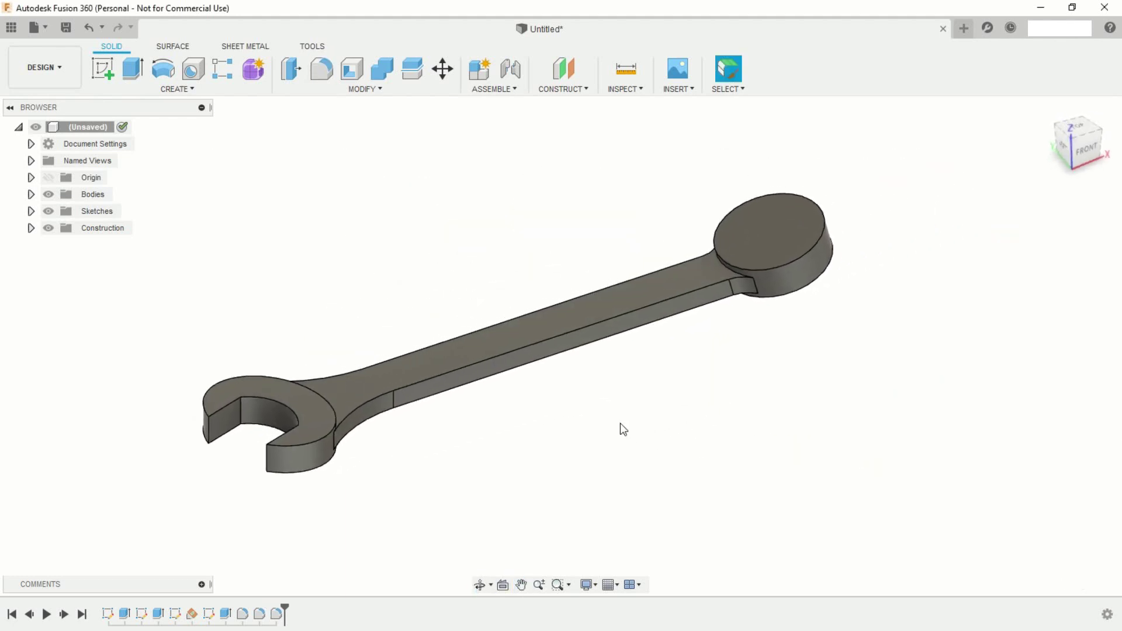
click(113, 66)
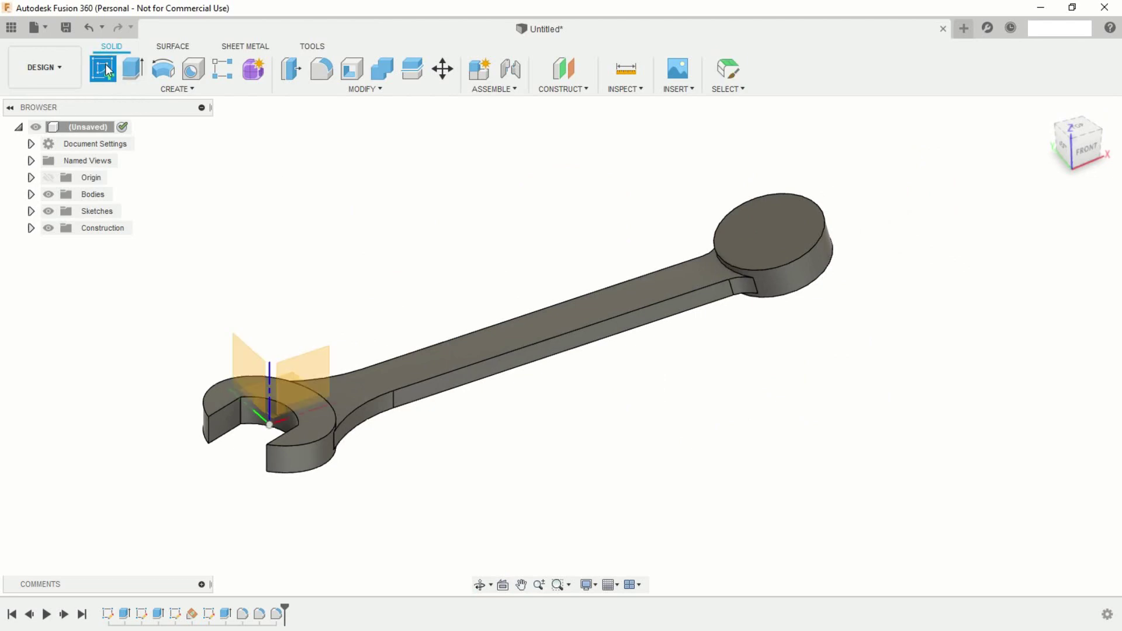
Sketch on the round head's top face and draw a centre rectangle at its centre.
click(763, 248)
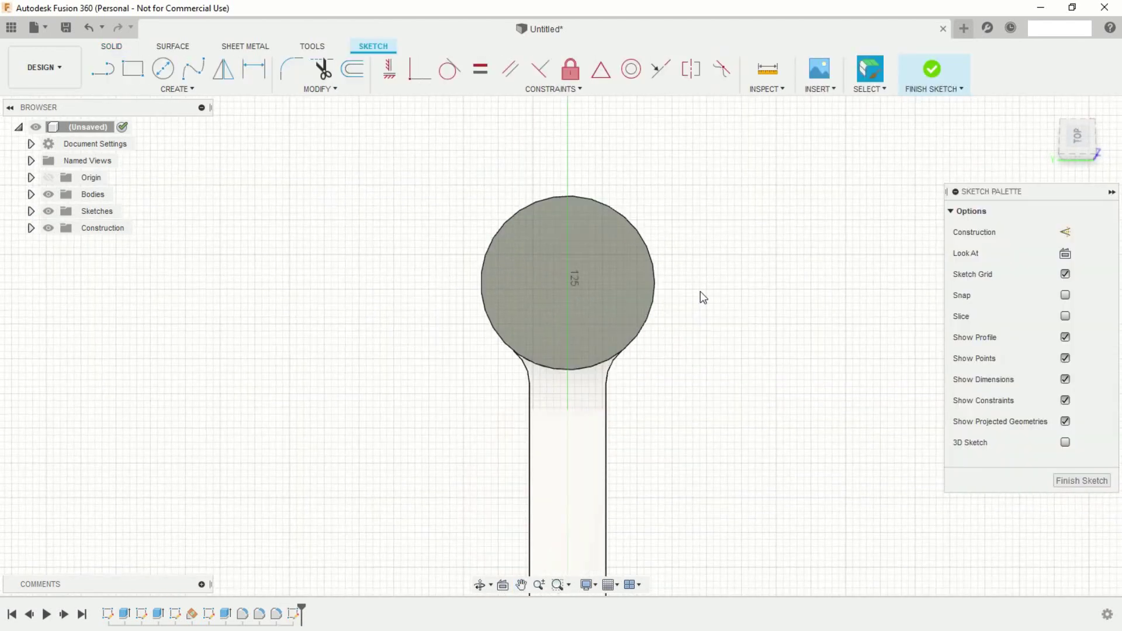
click(196, 91)
mouse_move(120, 121)
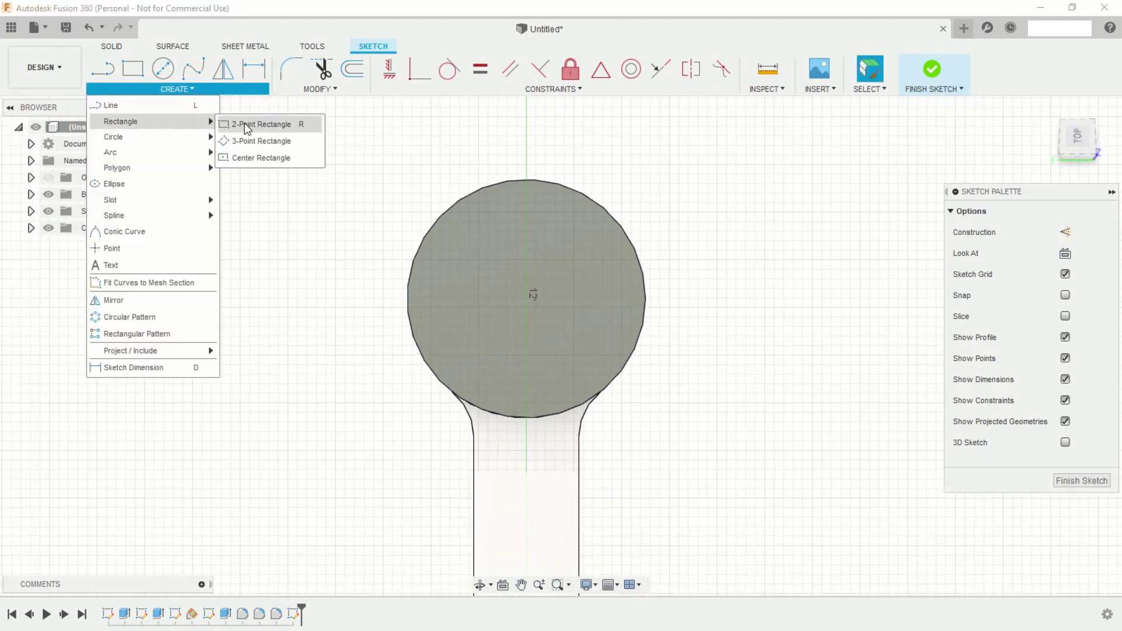
click(254, 158)
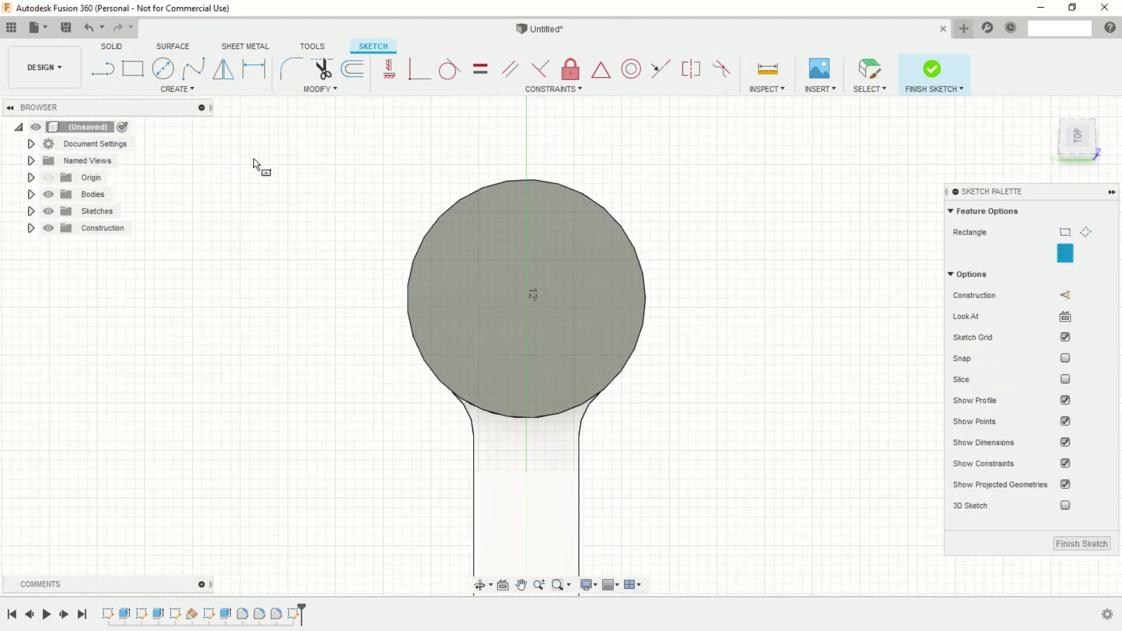
click(527, 300)
click(468, 279)
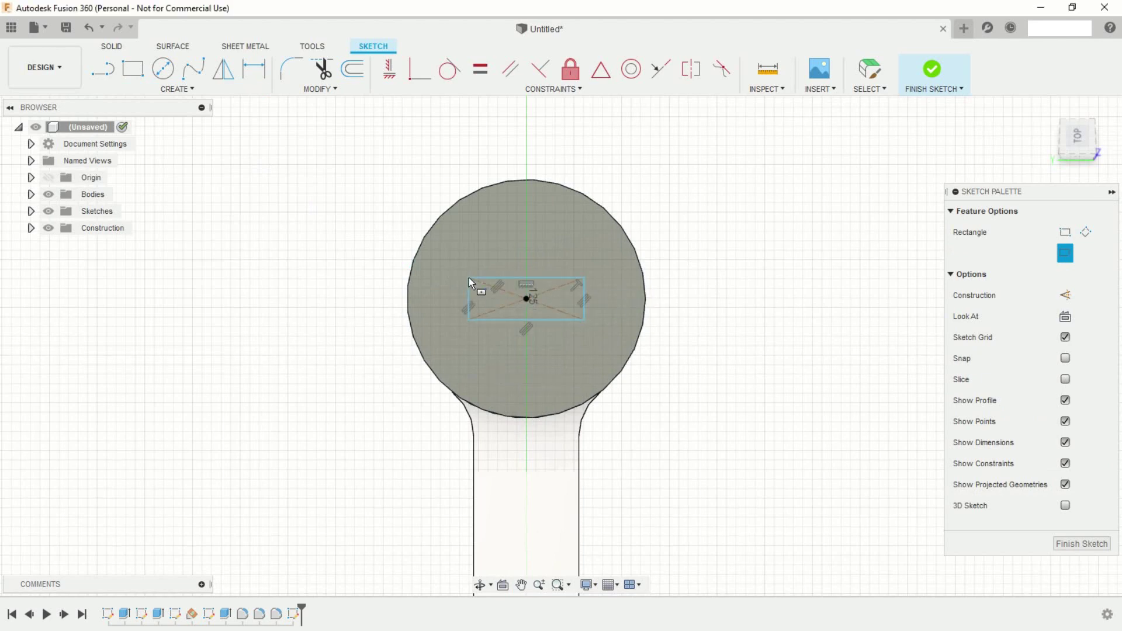
Dimension the rectangle's height to 5.26 mm.
click(255, 72)
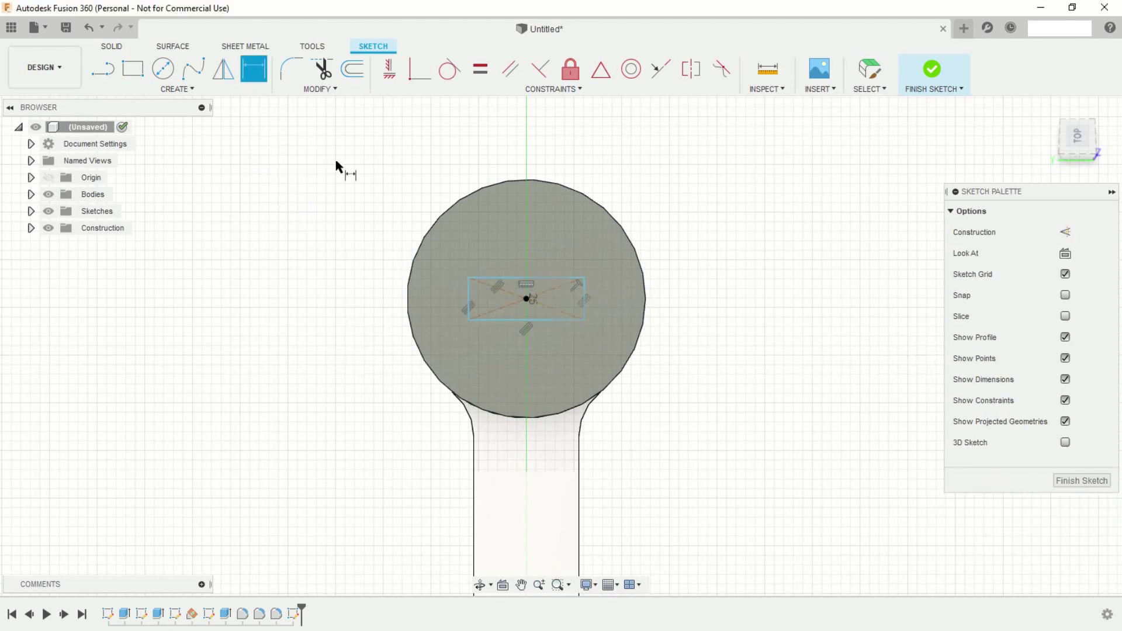
click(502, 319)
click(496, 278)
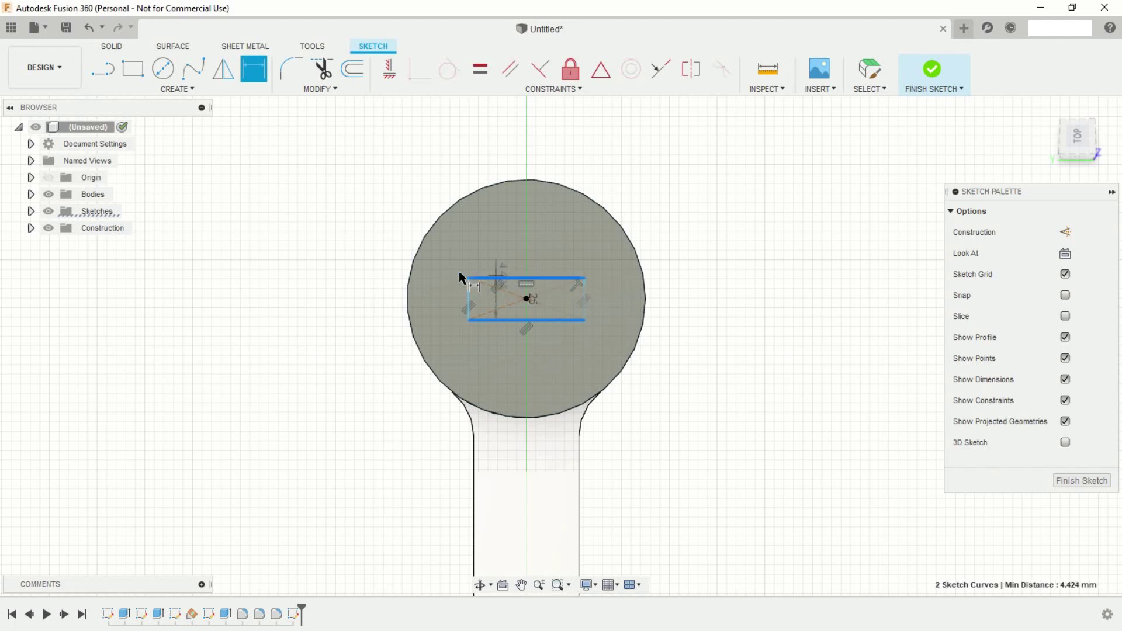
click(358, 226)
text(2.63*2)
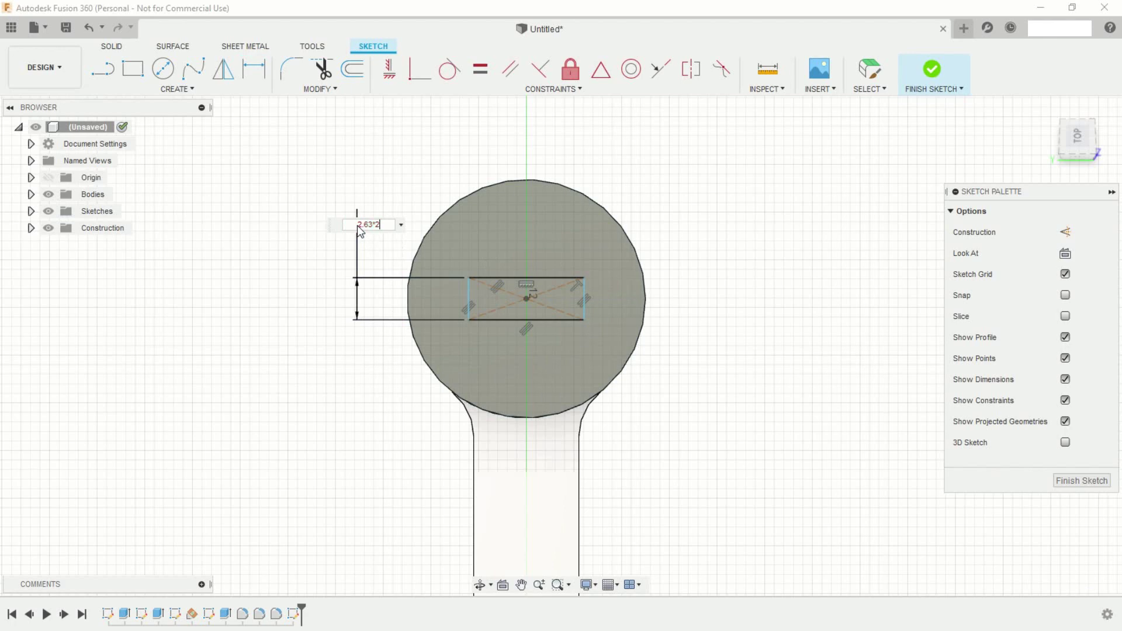
key(Return)
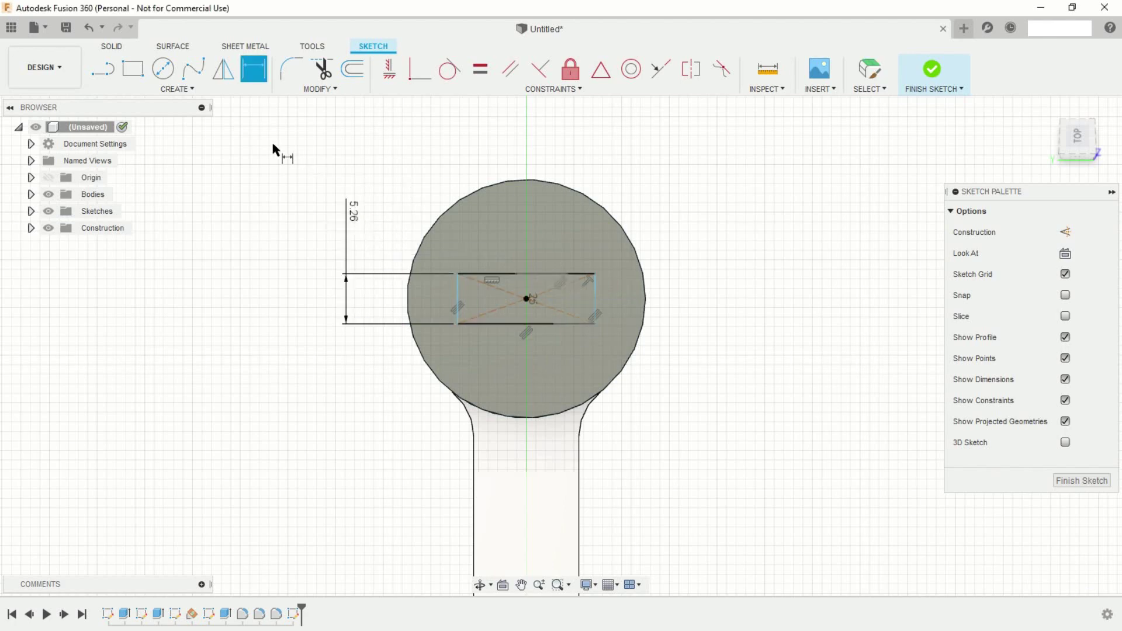
Draw two-segment pointed tips on the rectangle's left and right ends with lines.
click(104, 72)
scroll(404, 303, up, 2)
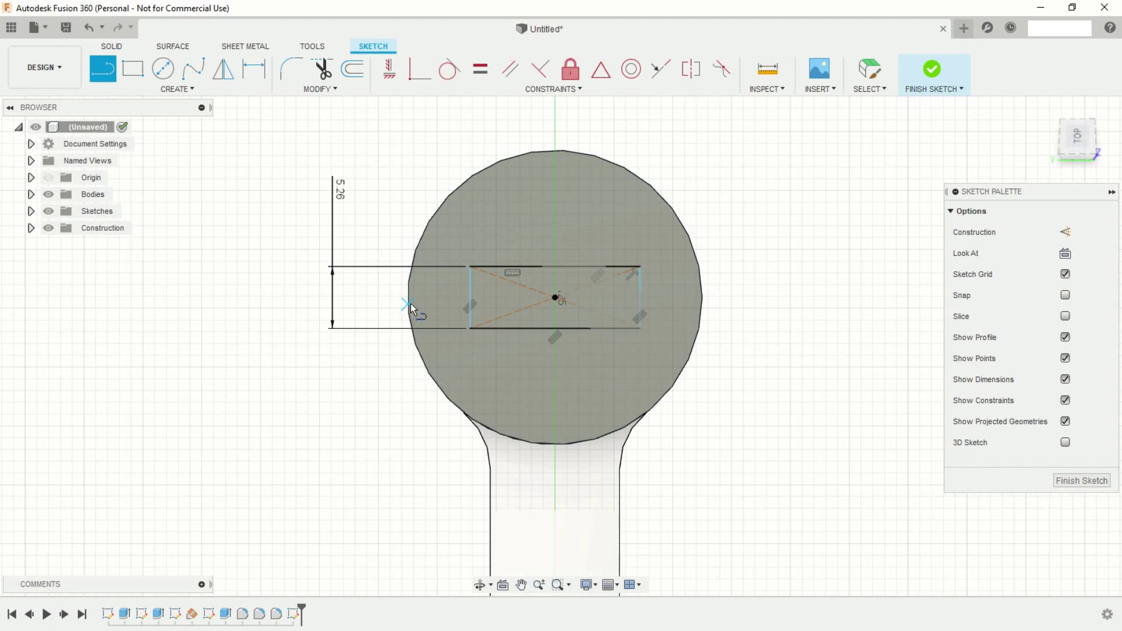
click(472, 266)
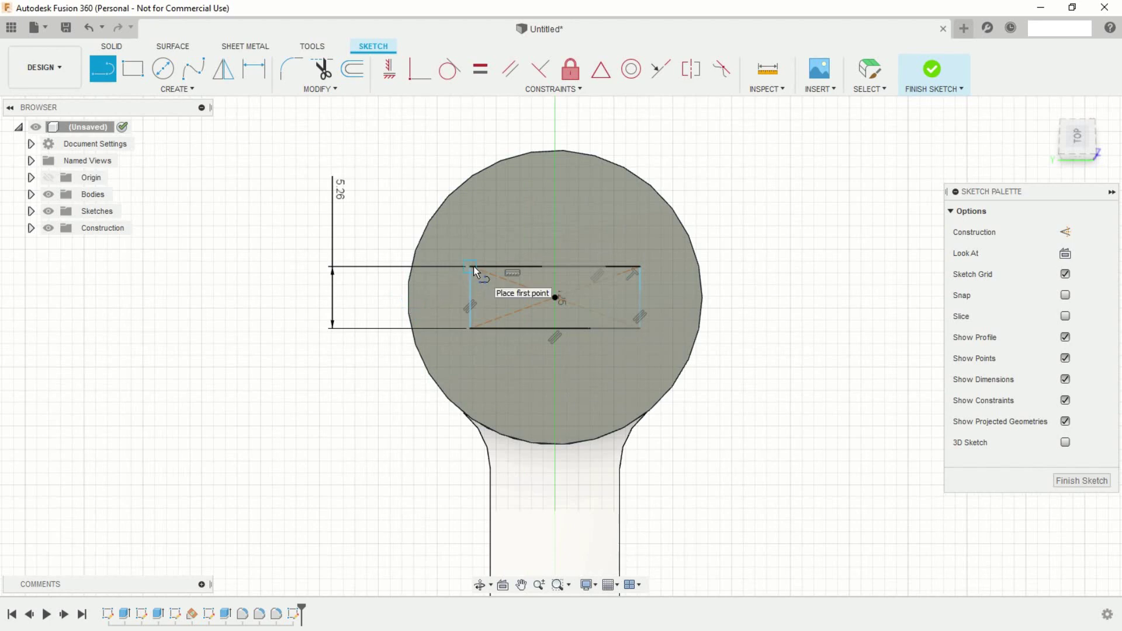
click(447, 294)
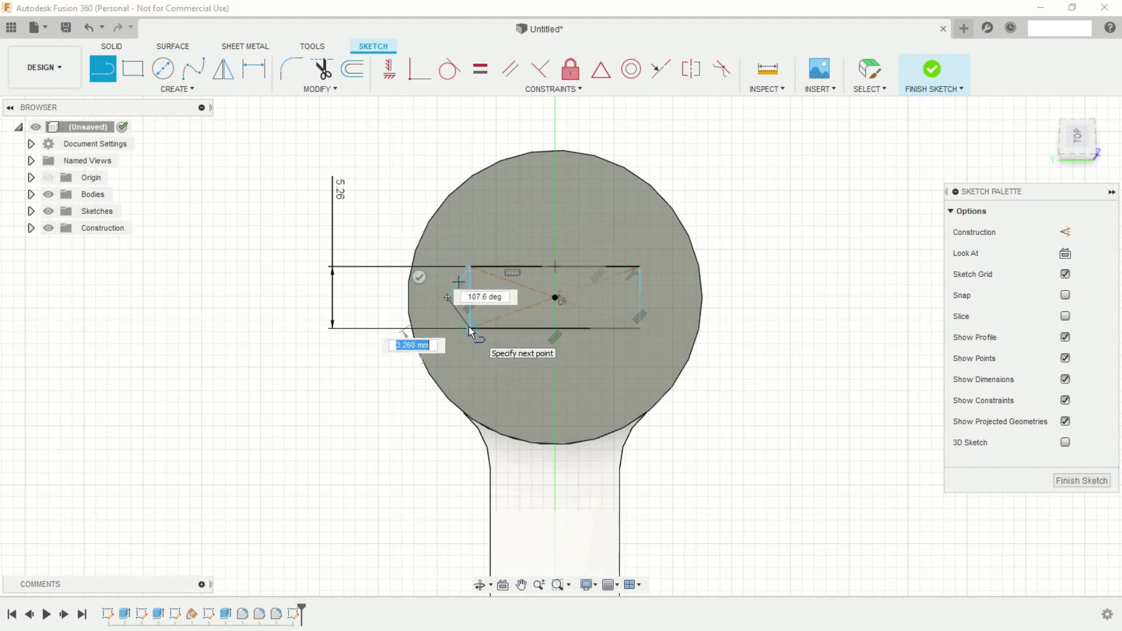
double_click(469, 328)
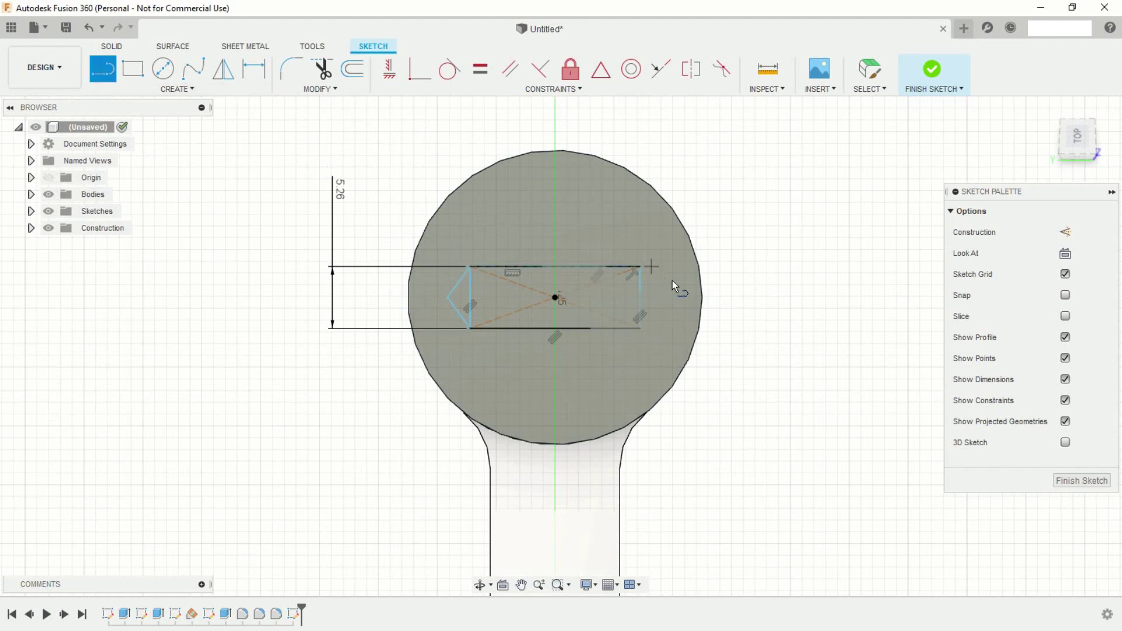
click(641, 329)
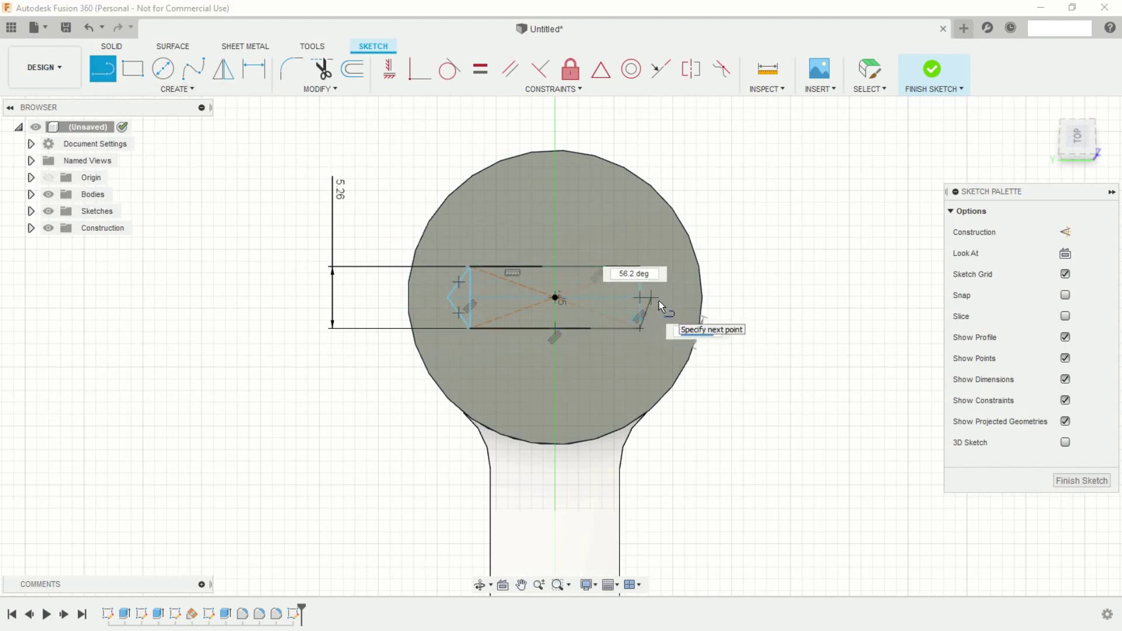
click(662, 299)
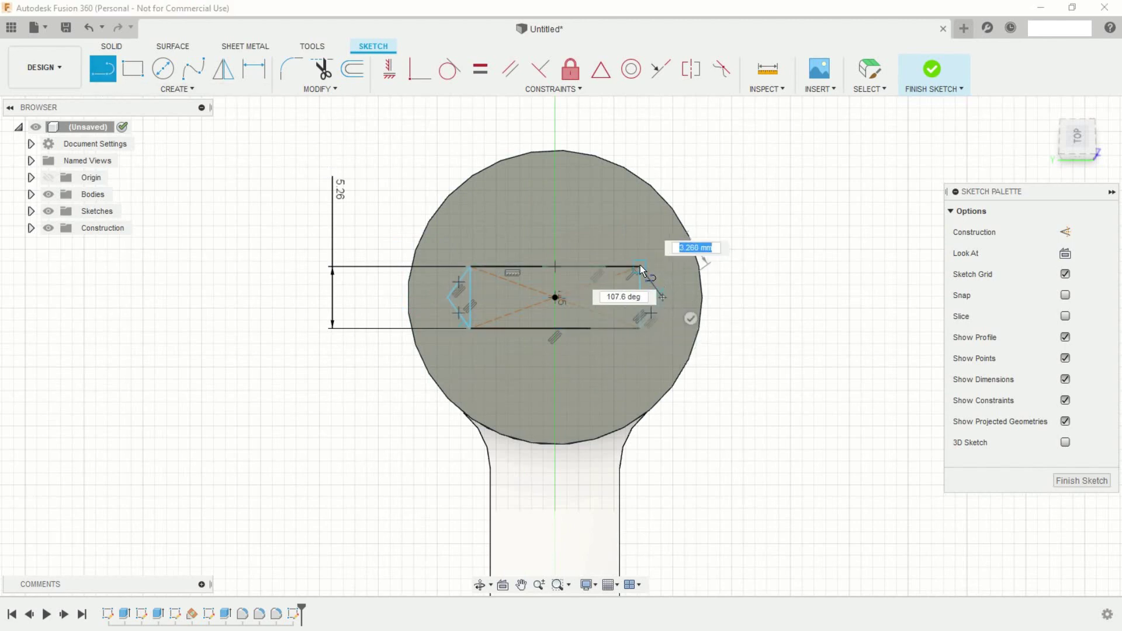
double_click(641, 268)
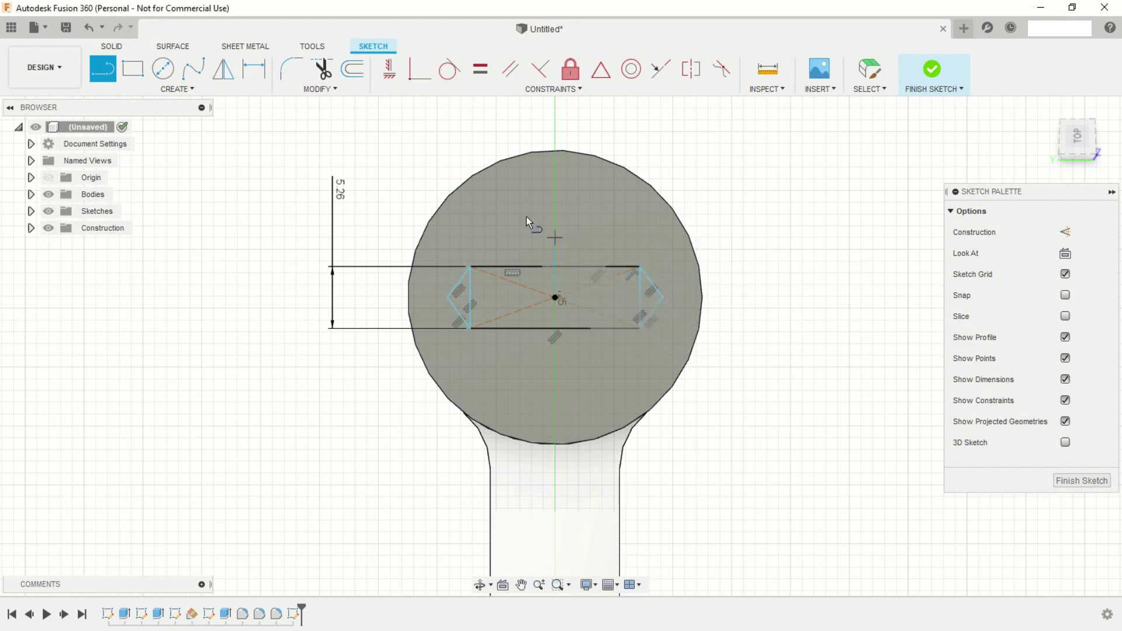
key(Escape)
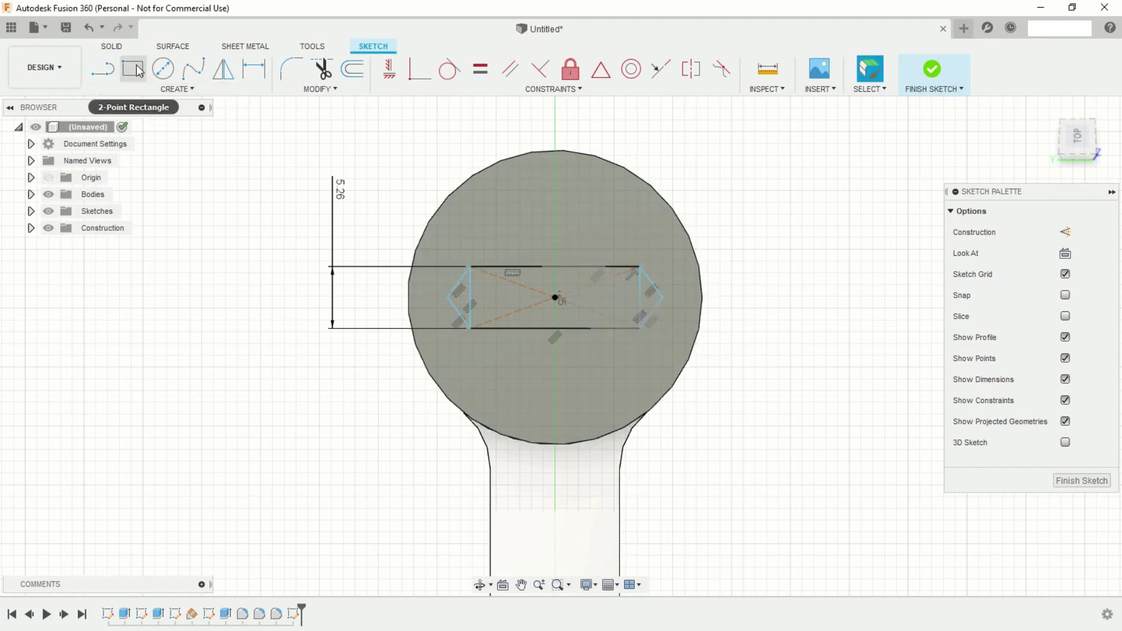
Dimension the tip-to-tip width of the pointed outline as 19.63.
click(263, 74)
scroll(401, 268, up, 2)
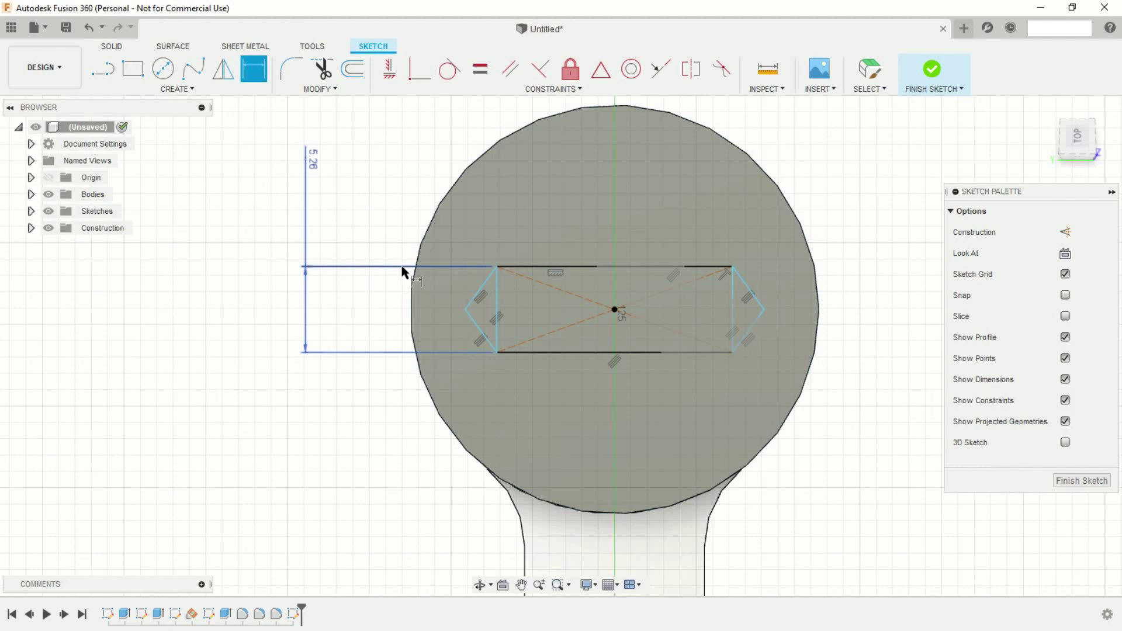
click(465, 309)
click(764, 310)
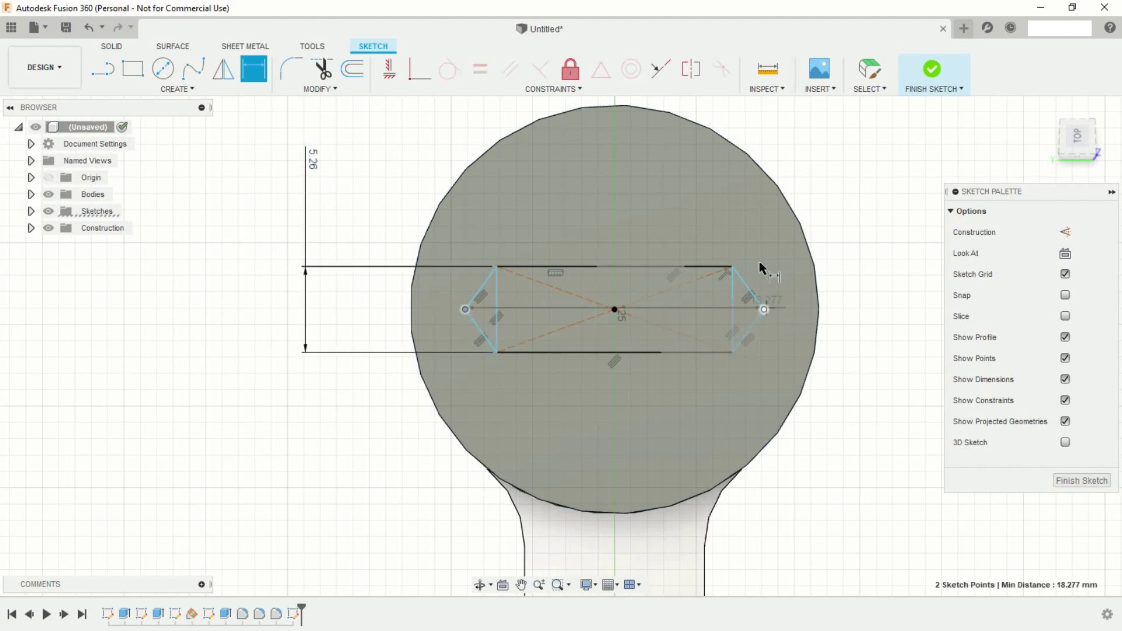
scroll(748, 247, down, 1)
scroll(749, 247, down, 1)
click(760, 153)
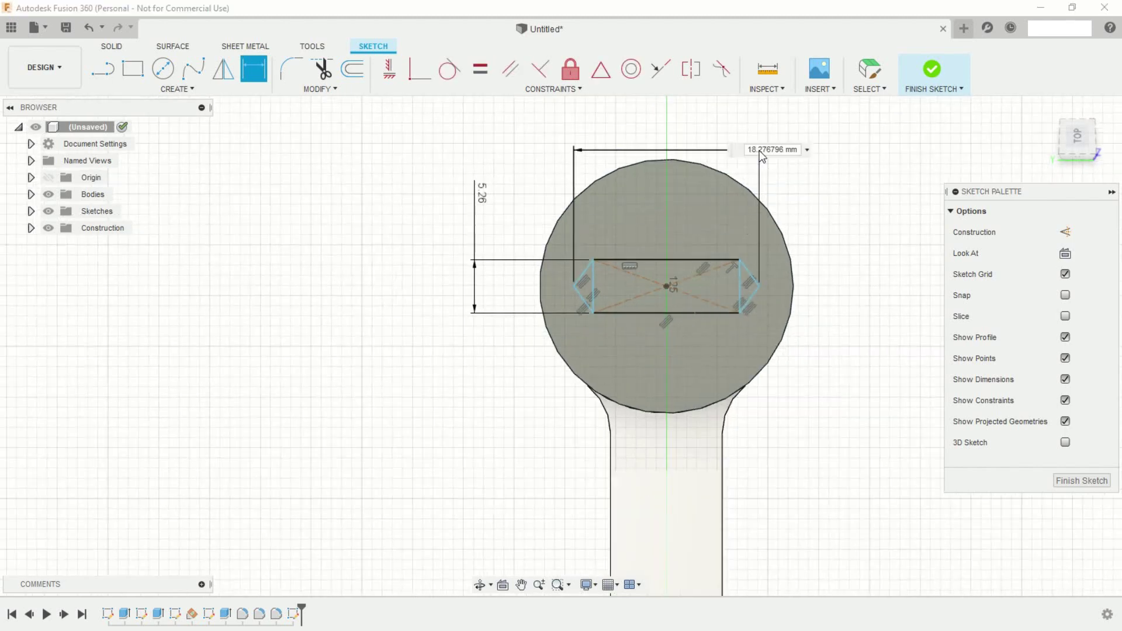
text(19.63)
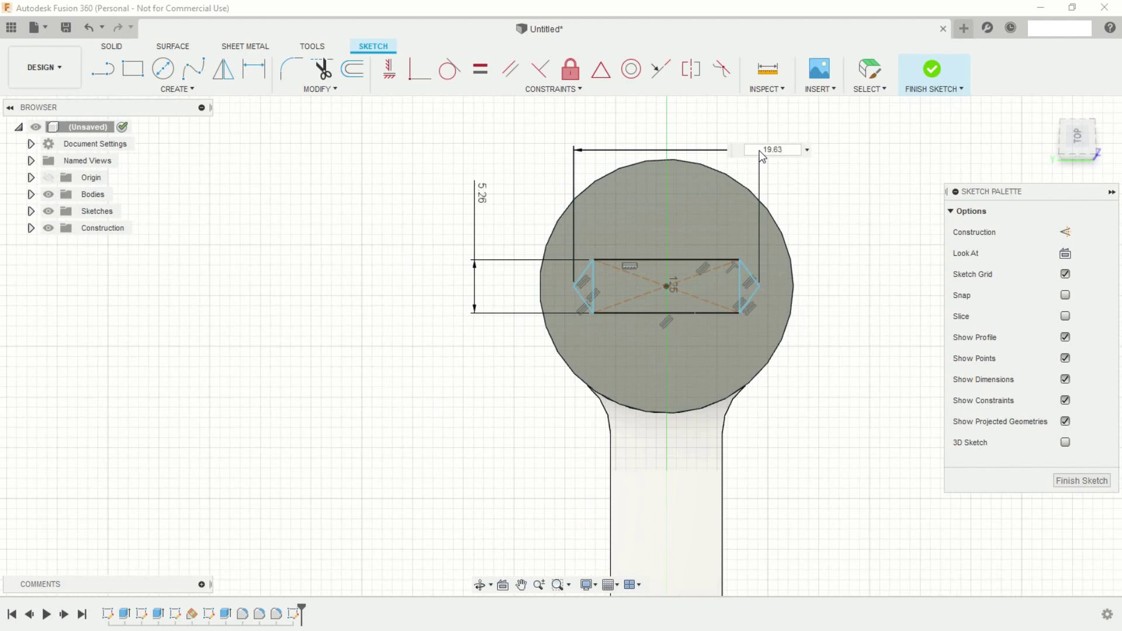
key(Return)
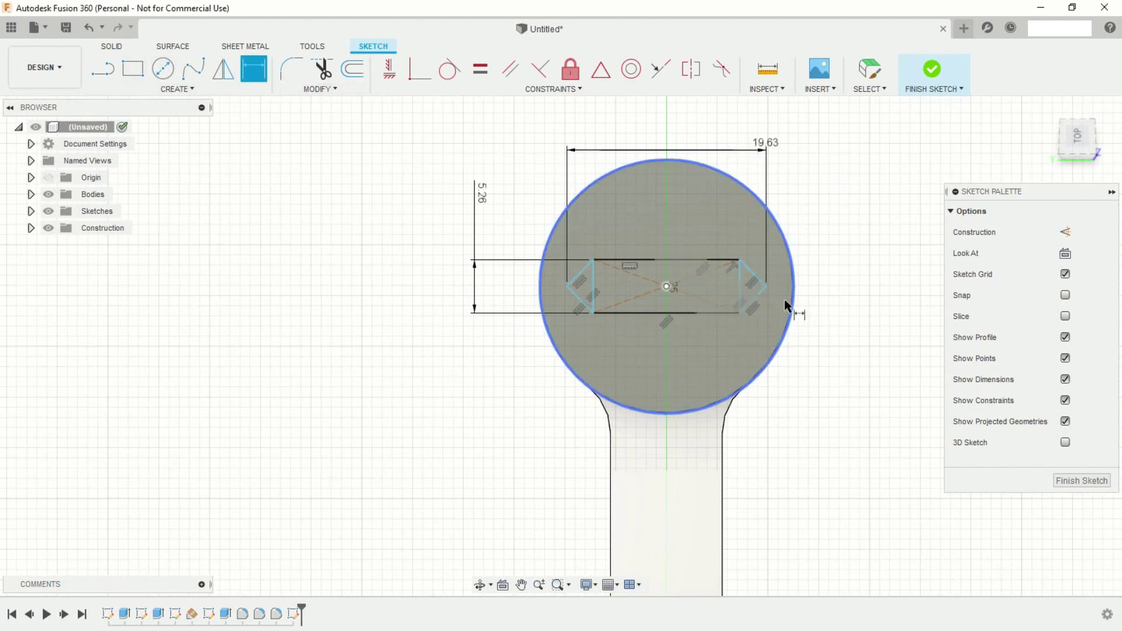
Add a 120° angle dimension between the right tip's slanted lines.
scroll(797, 288, up, 2)
scroll(797, 288, up, 1)
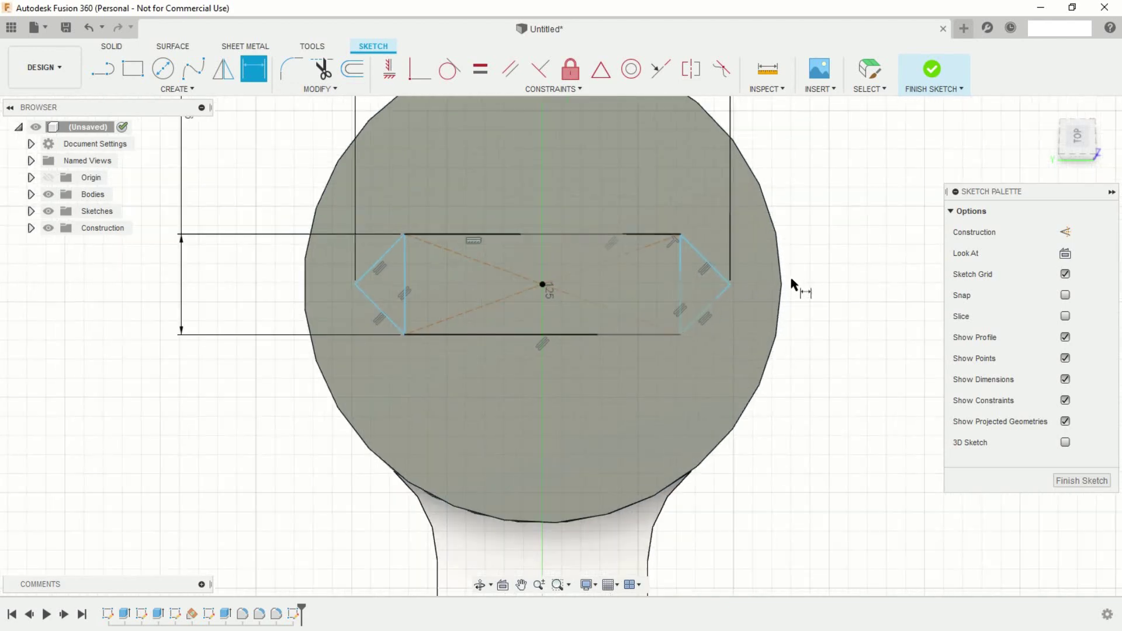
click(721, 279)
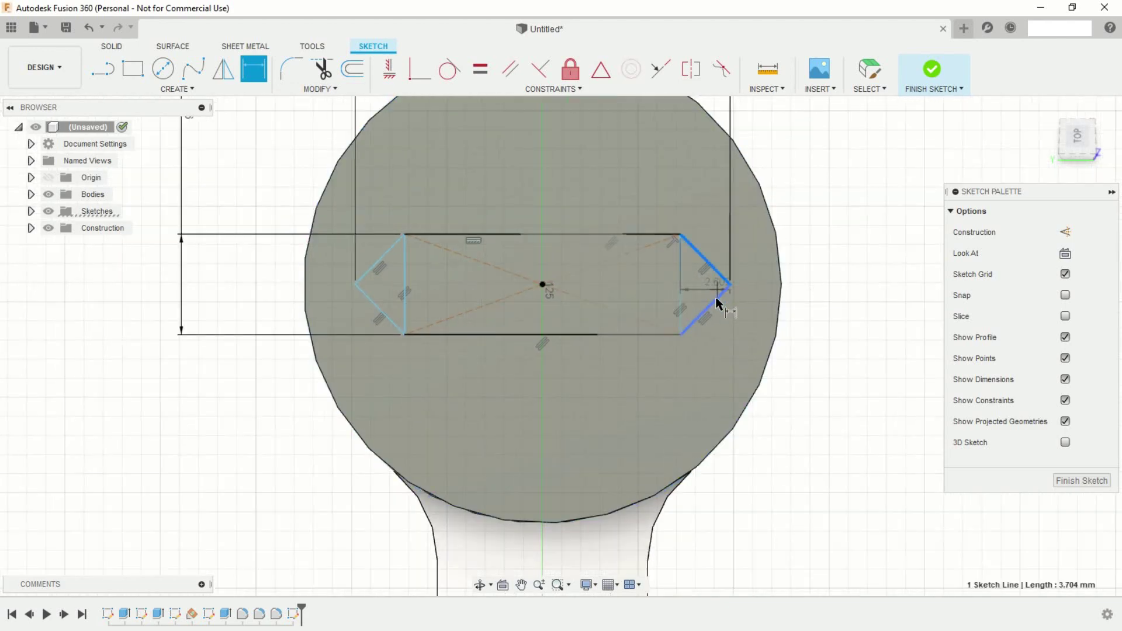
click(813, 286)
text(120)
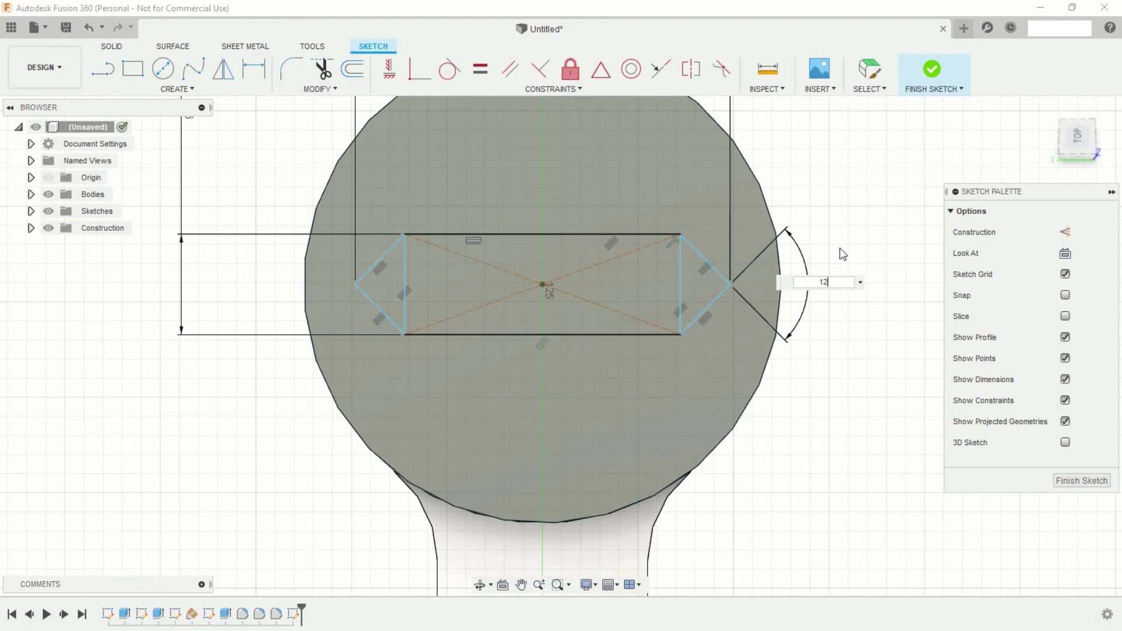
key(Return)
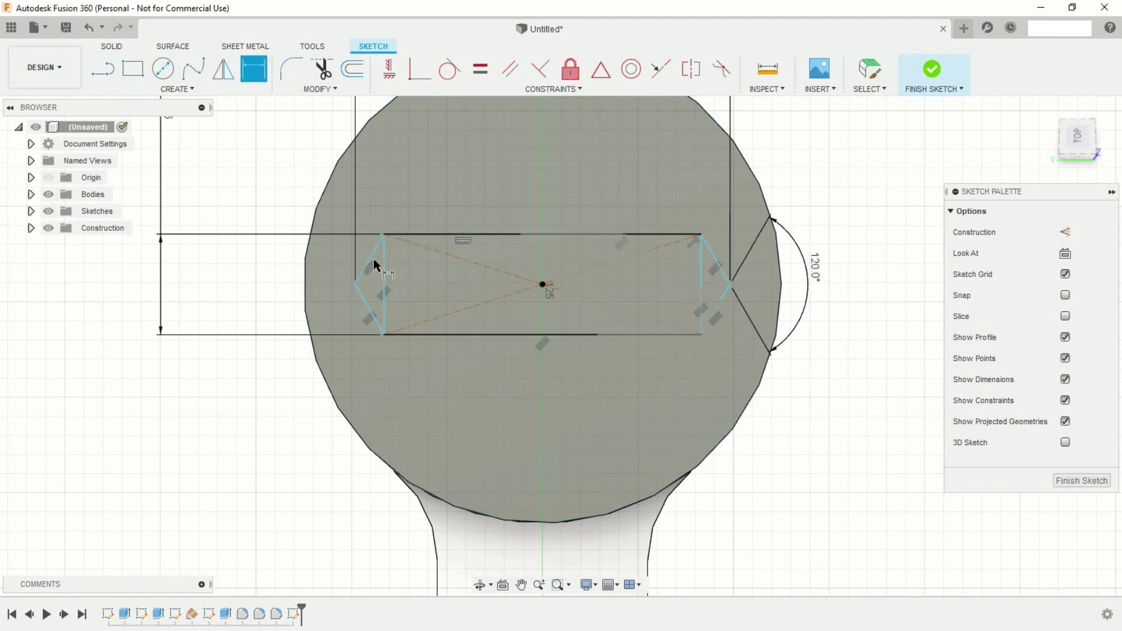
click(374, 260)
shift+click(368, 305)
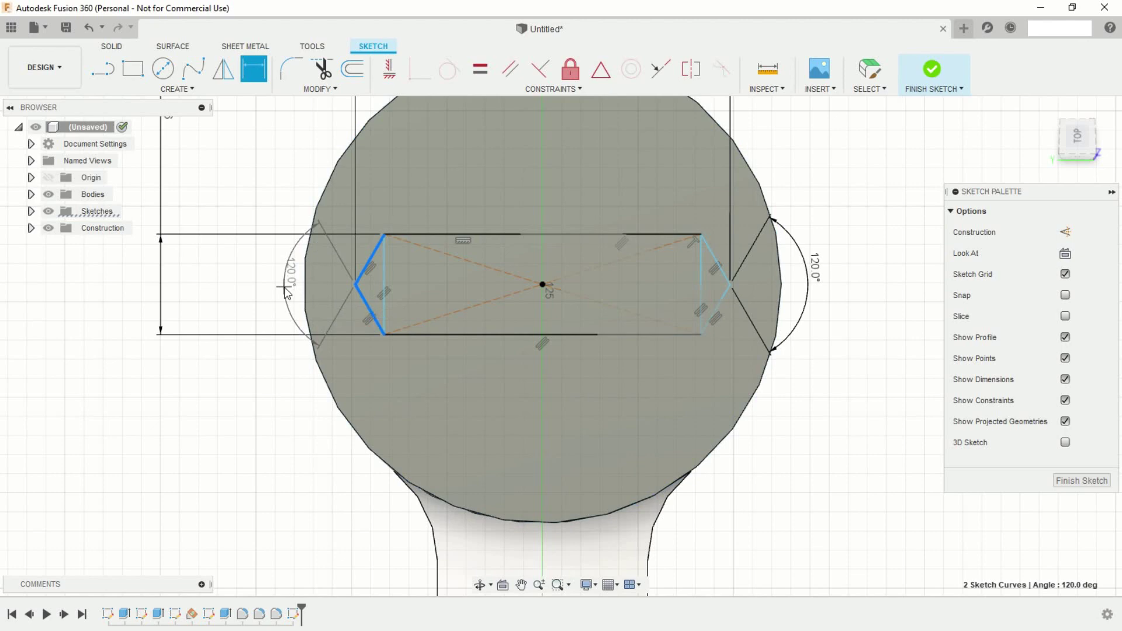
key(Escape)
Draw a horizontal centre line joining the left and right pointed vertices.
key(l)
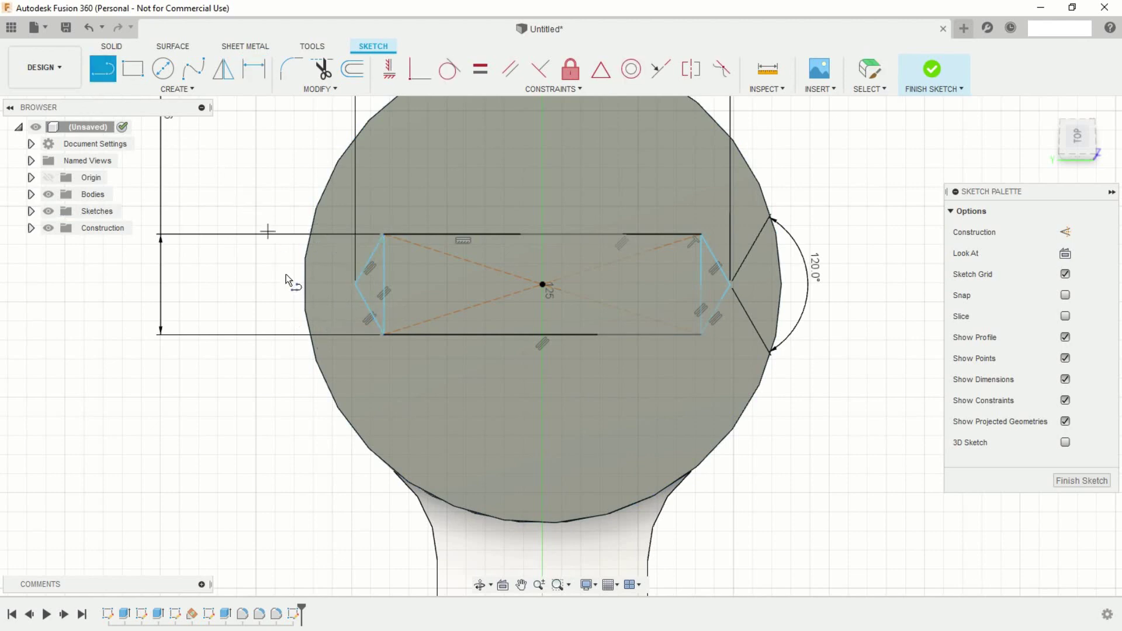
click(356, 286)
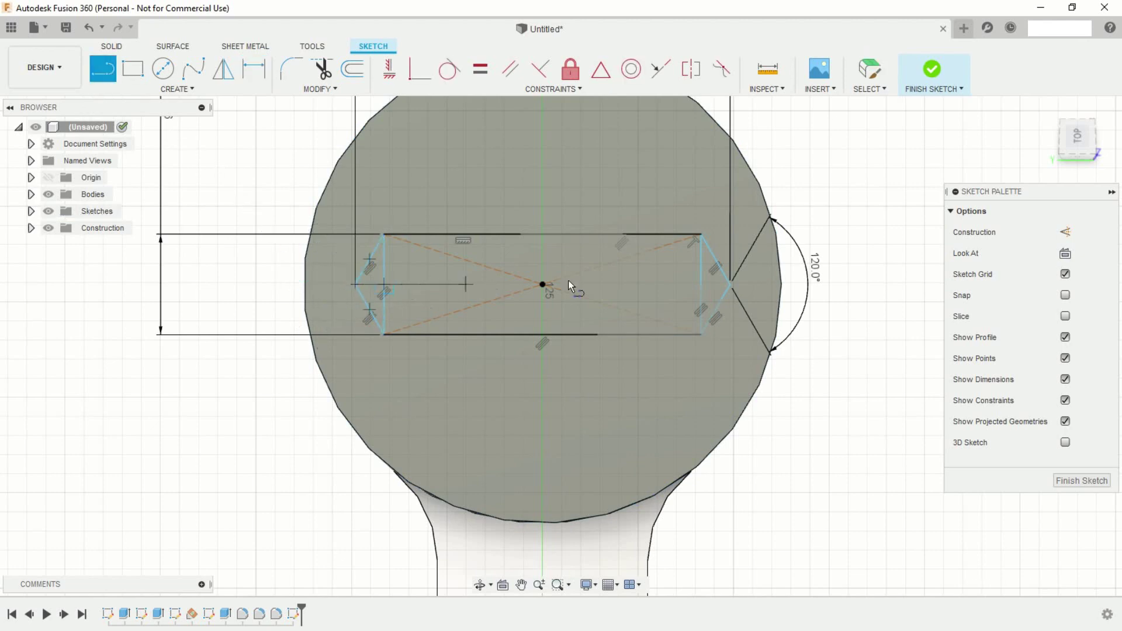
double_click(731, 284)
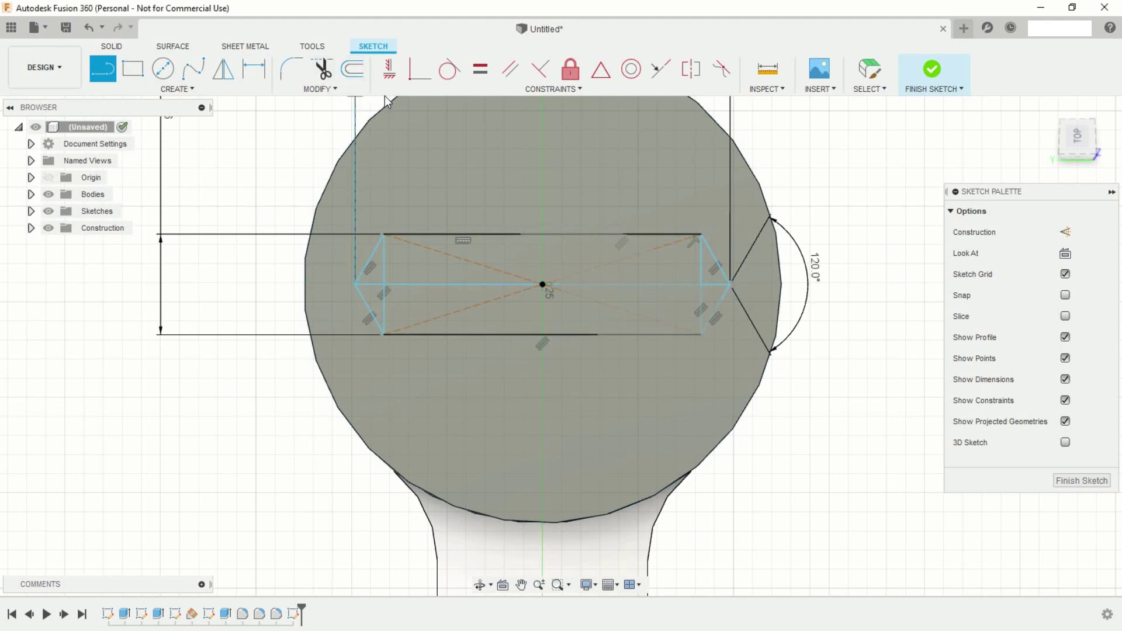
click(389, 70)
click(445, 289)
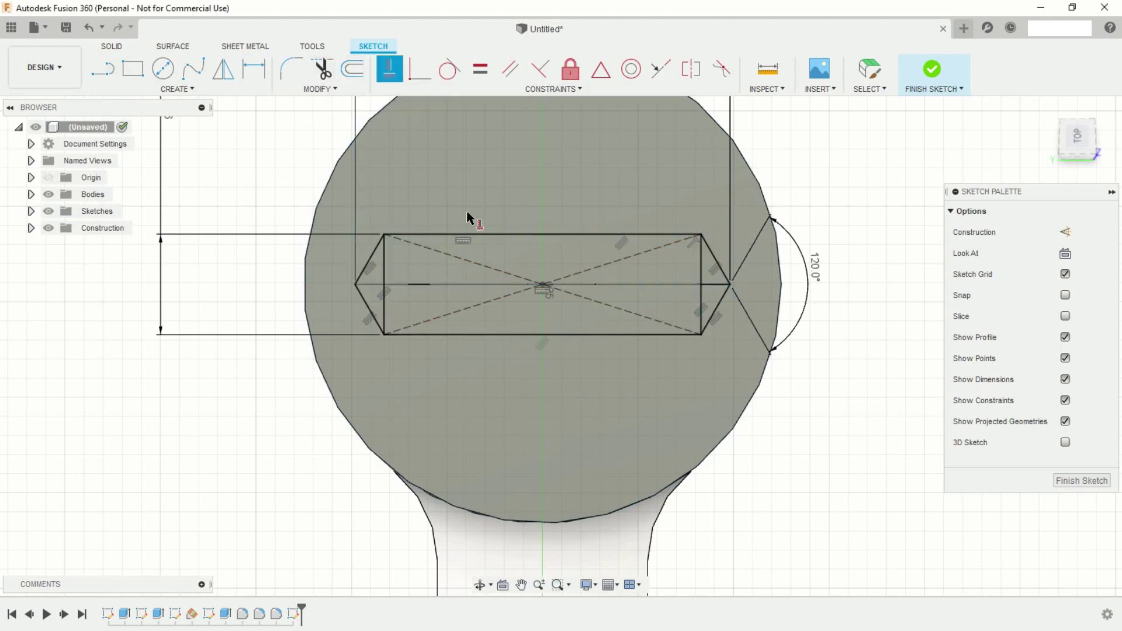
Orbit to view the wrench head in 3D and finish the hexagon sketch.
scroll(543, 221, down, 2)
scroll(545, 234, down, 2)
scroll(546, 244, down, 2)
shift+middle_drag(634, 381, 510, 374)
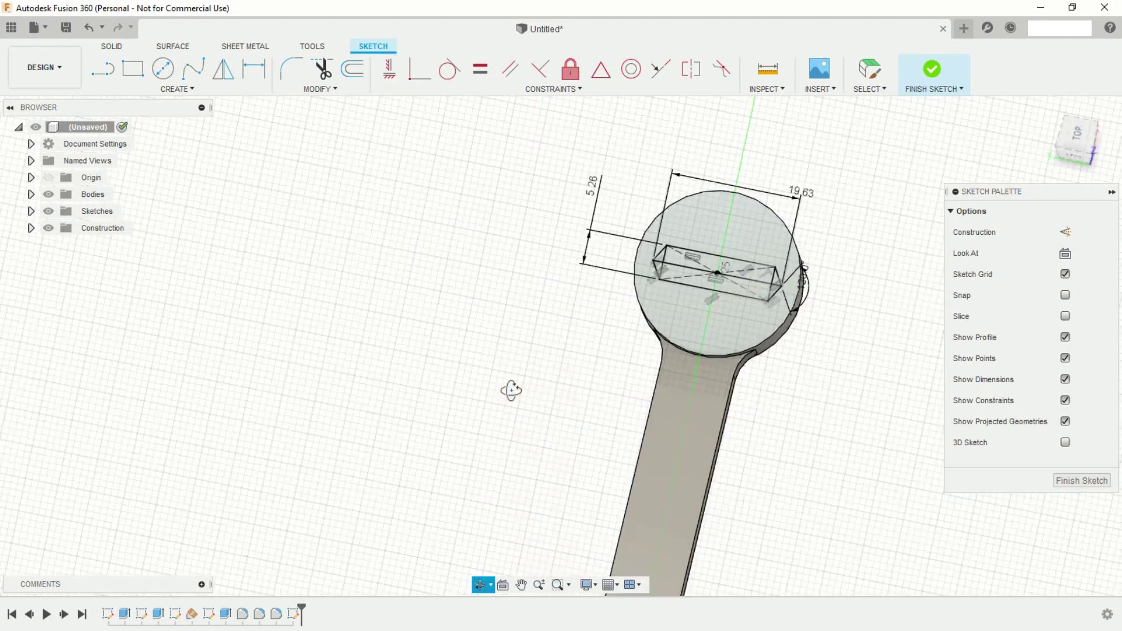
middle_drag(634, 456, 438, 366)
scroll(681, 306, up, 2)
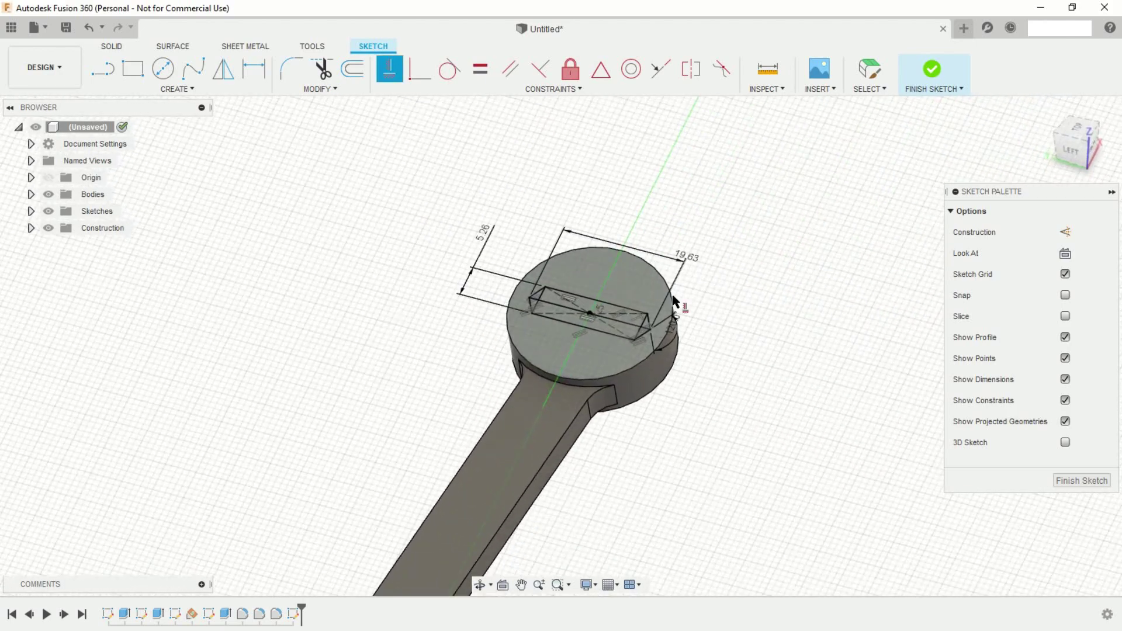
scroll(758, 215, up, 2)
click(933, 70)
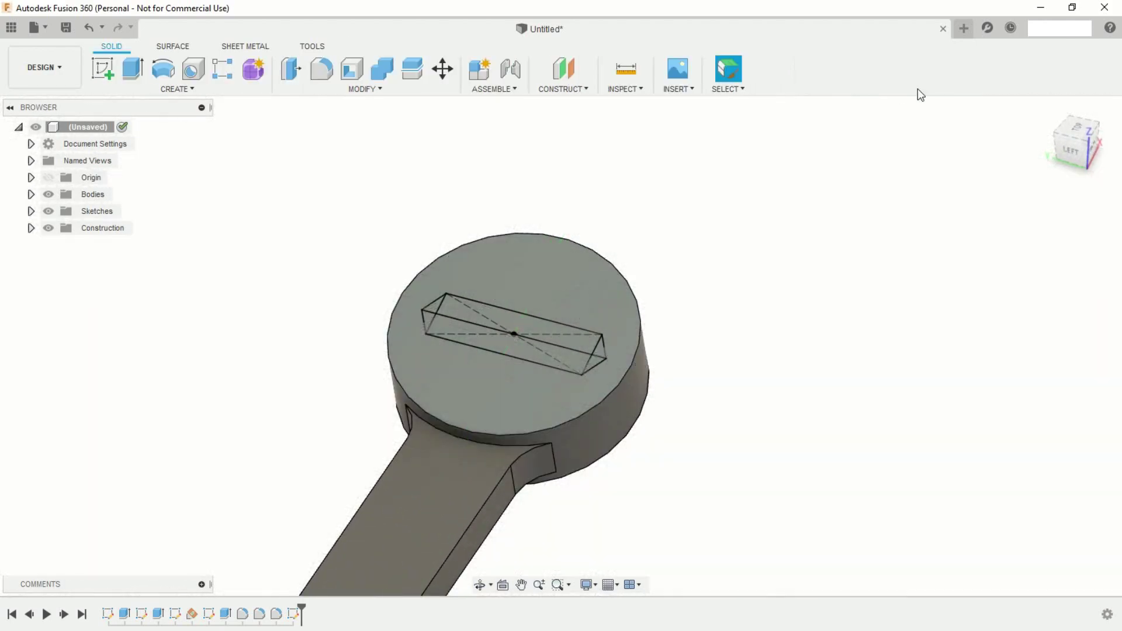
scroll(725, 220, up, 2)
scroll(684, 224, up, 2)
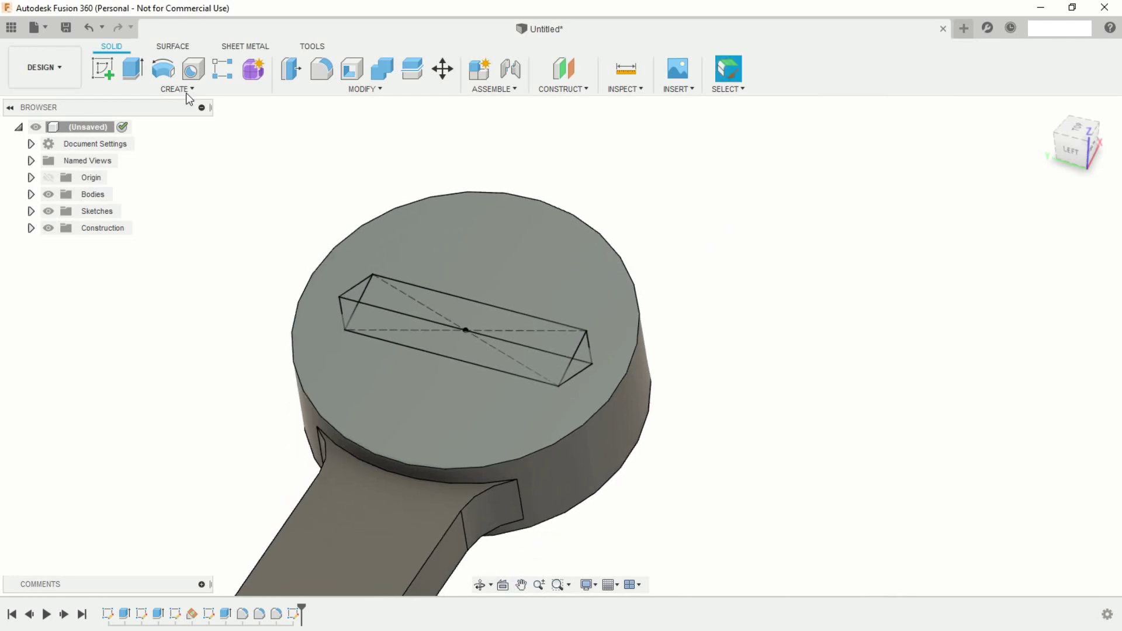
Select the six slot sketch profiles for an extrusion.
click(146, 78)
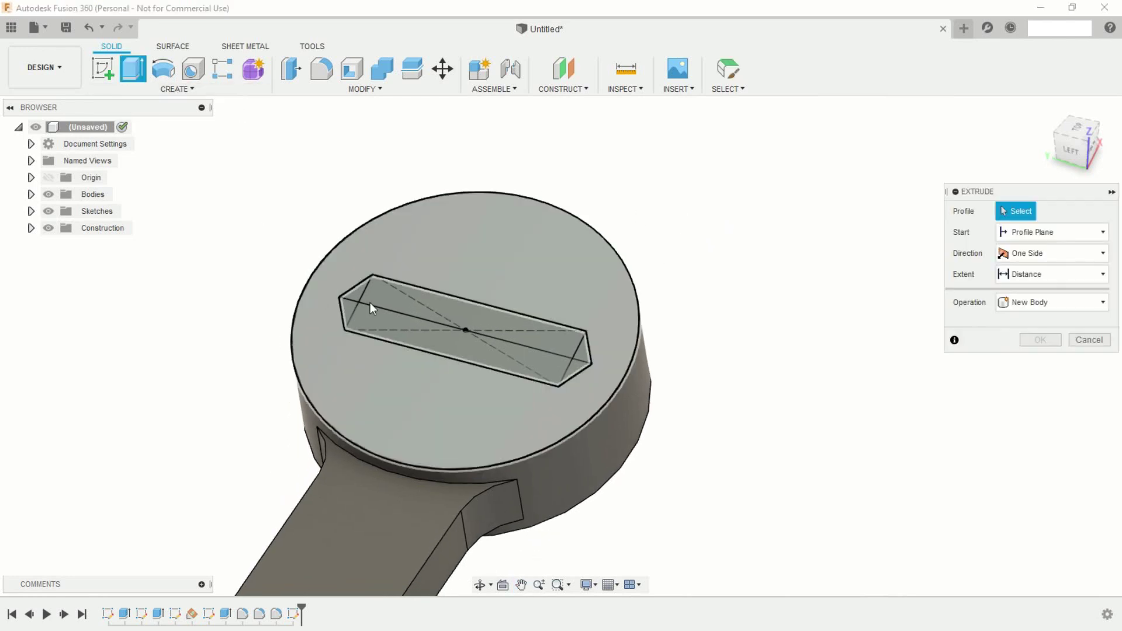
scroll(351, 298, up, 2)
click(322, 311)
click(332, 287)
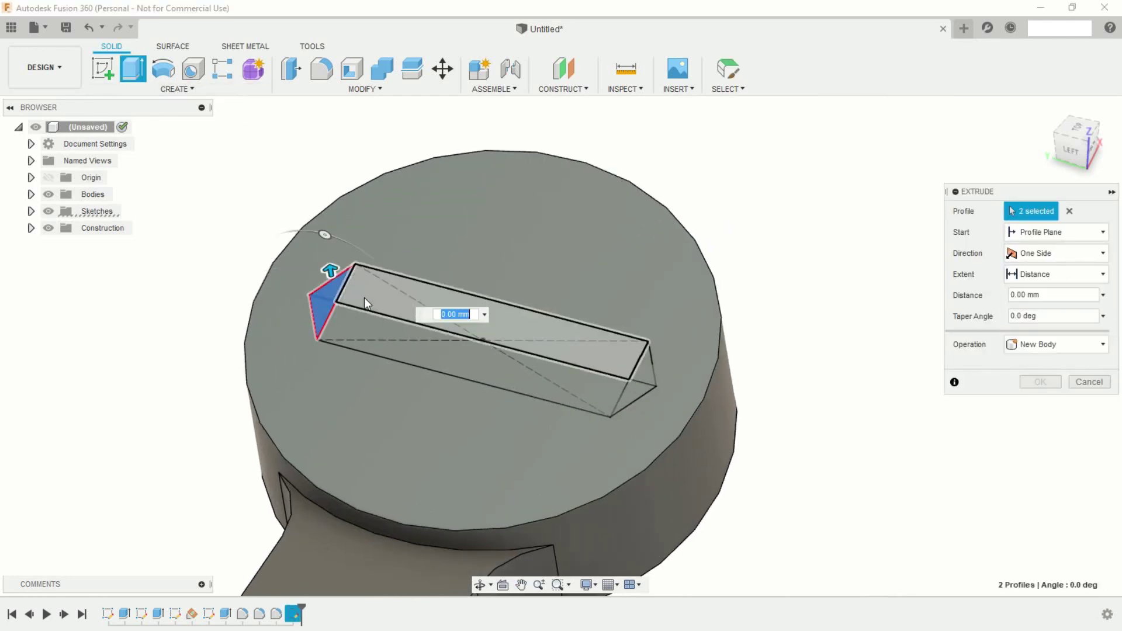
click(364, 297)
click(588, 381)
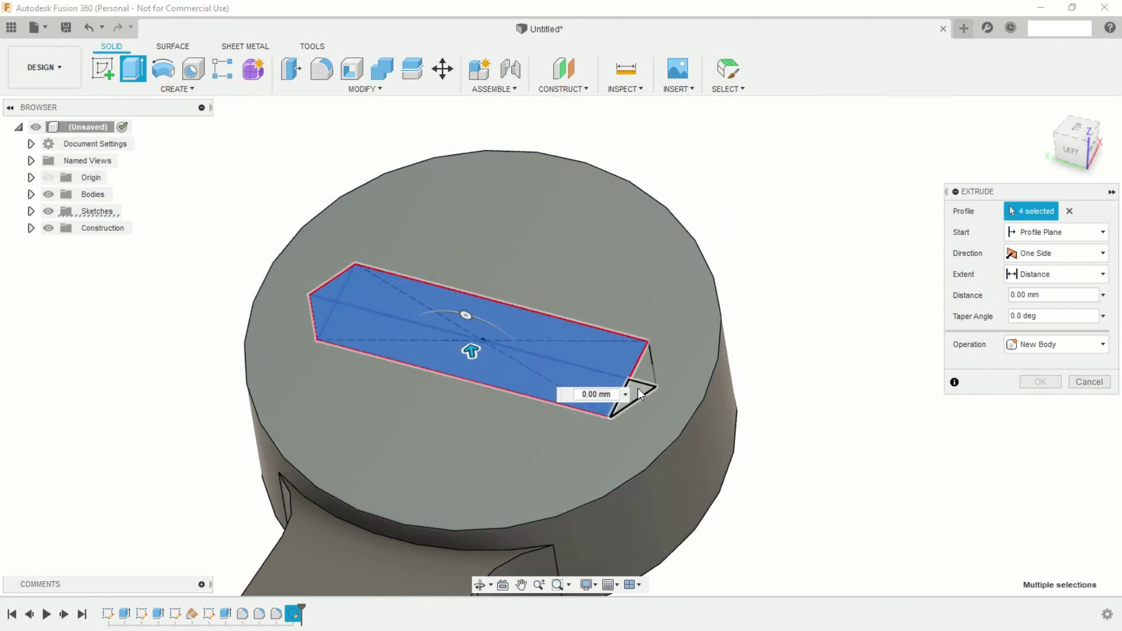
click(637, 388)
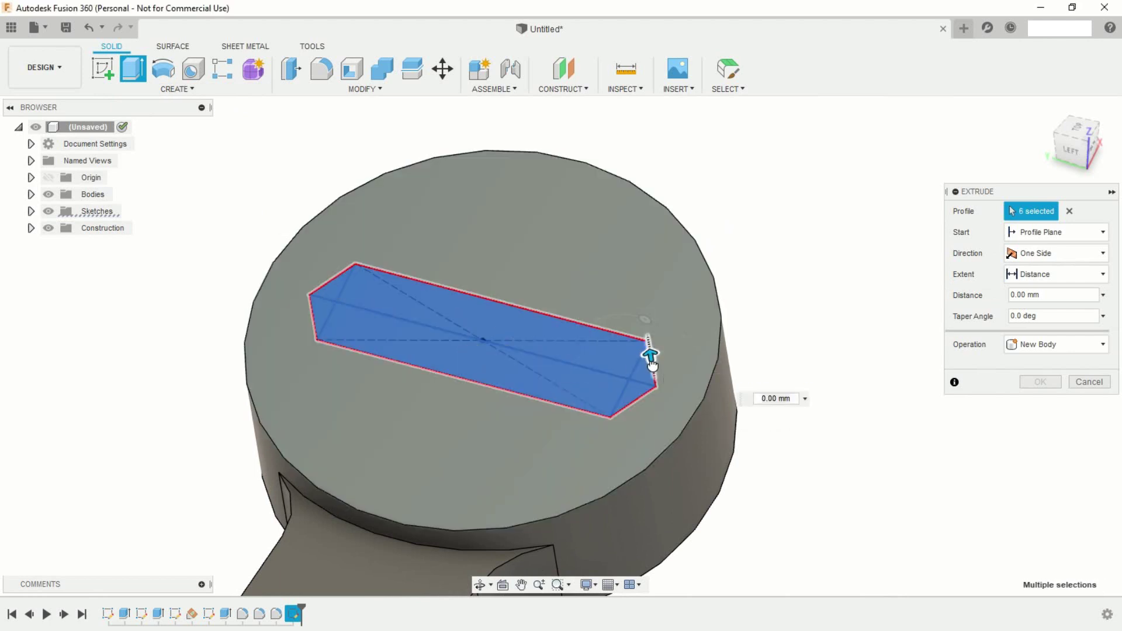
Cut the slot profiles 16.942 mm down through the round head.
drag(649, 357, 737, 553)
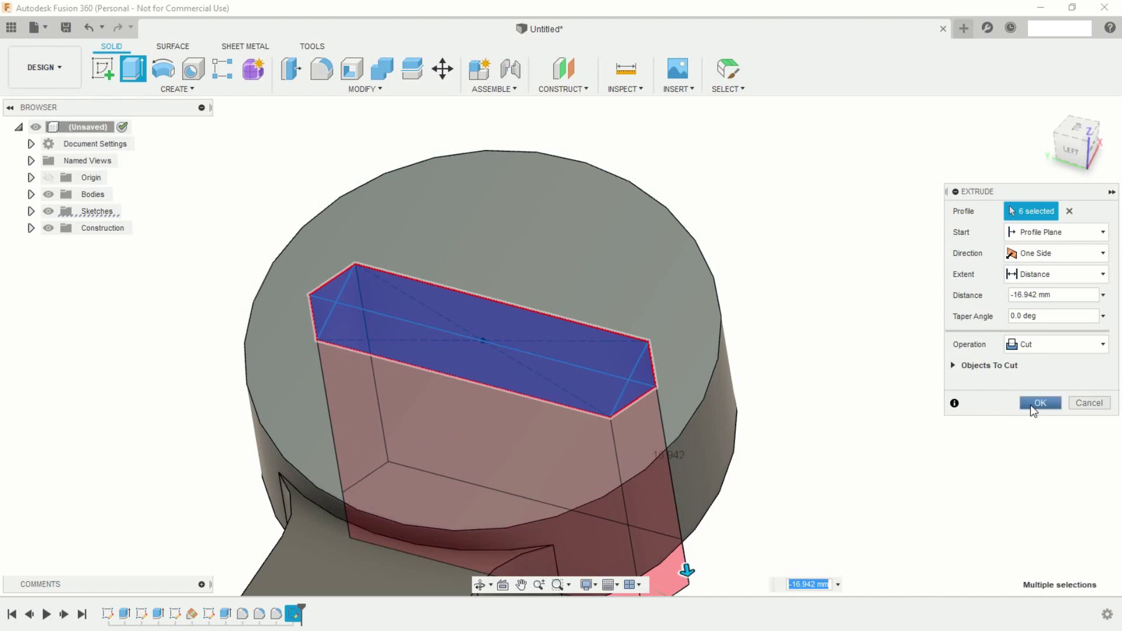
click(1040, 403)
scroll(807, 335, down, 4)
scroll(798, 351, down, 3)
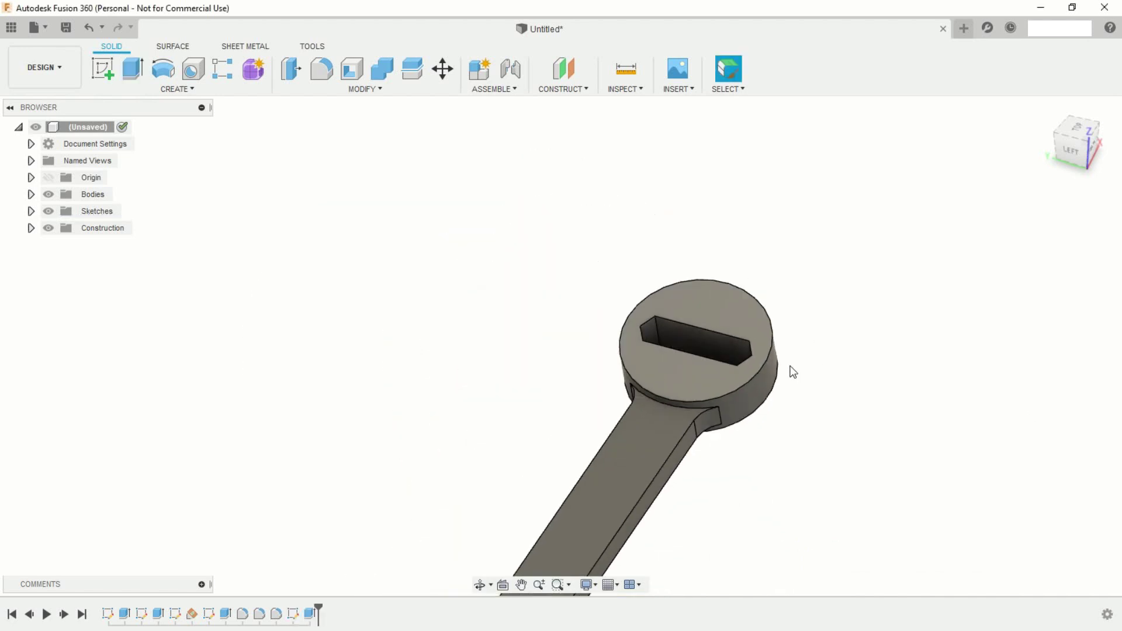
scroll(787, 389, down, 5)
mouse_move(781, 406)
middle_down()
mouse_move(589, 390)
mouse_move(539, 412)
middle_up()
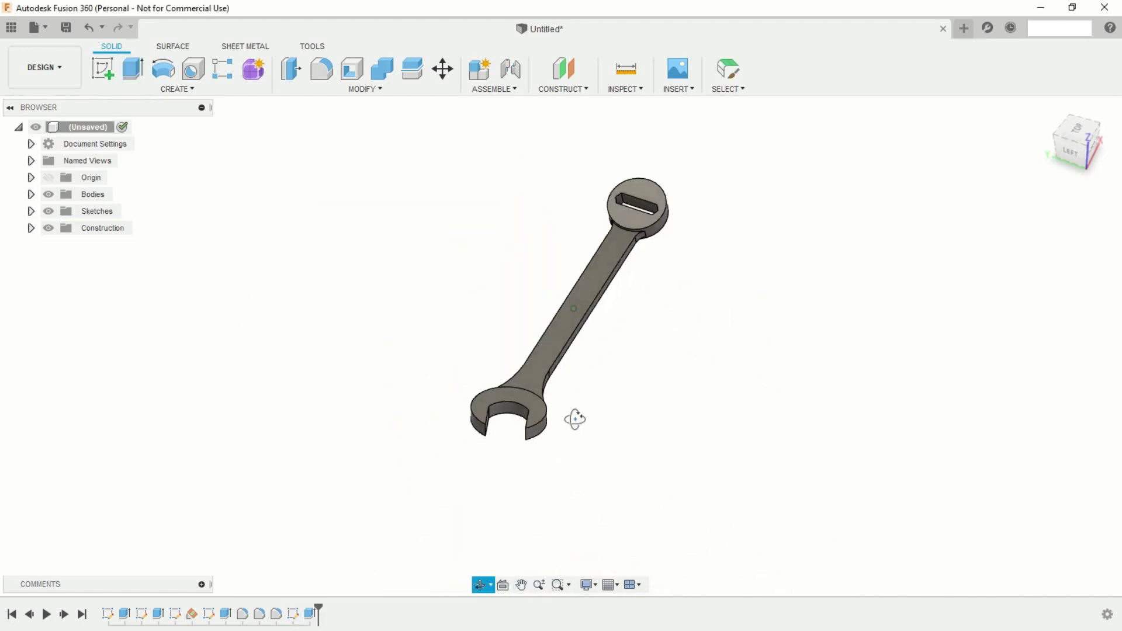
scroll(644, 334, up, 3)
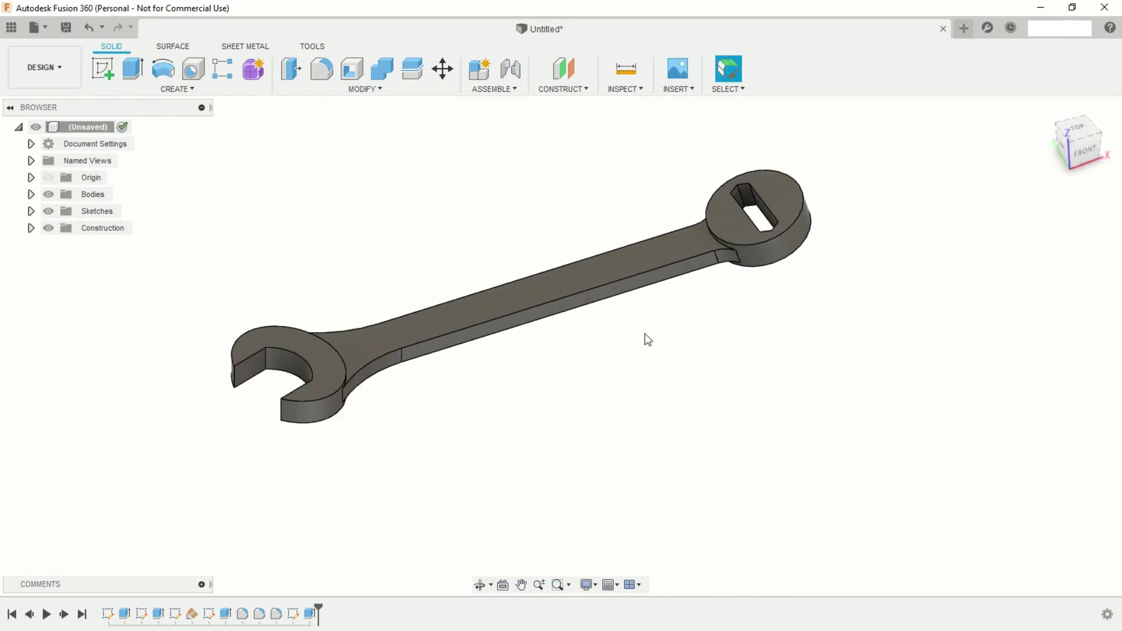
middle_drag(644, 333, 568, 394)
scroll(588, 385, up, 2)
scroll(604, 374, up, 2)
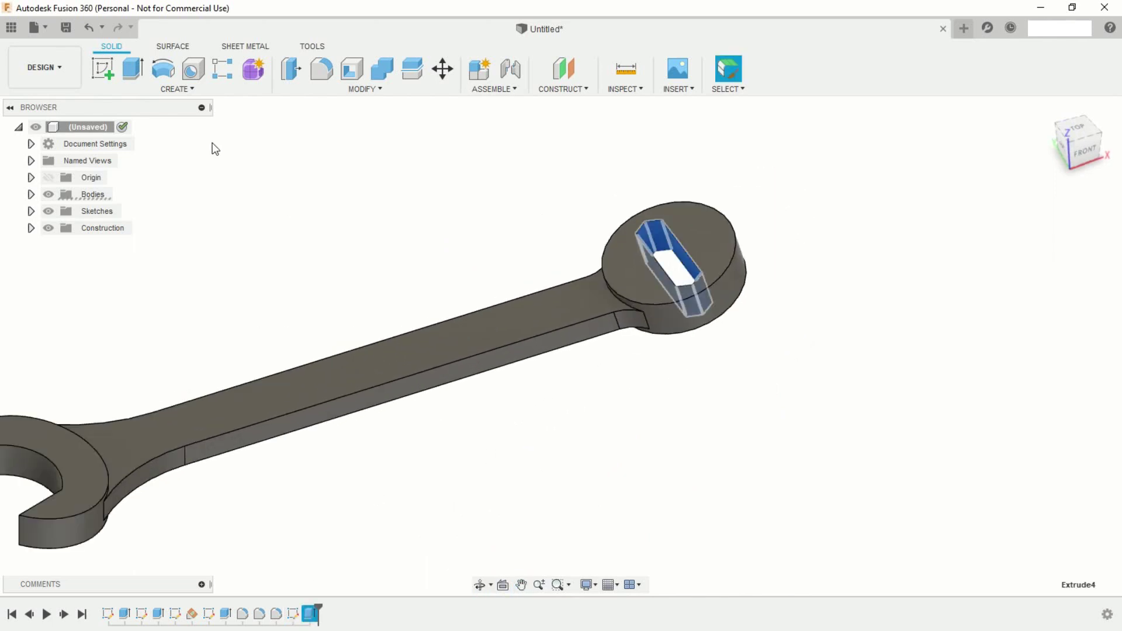
Circular-pattern the slot cut 12 times around the round head's edge axis.
click(199, 87)
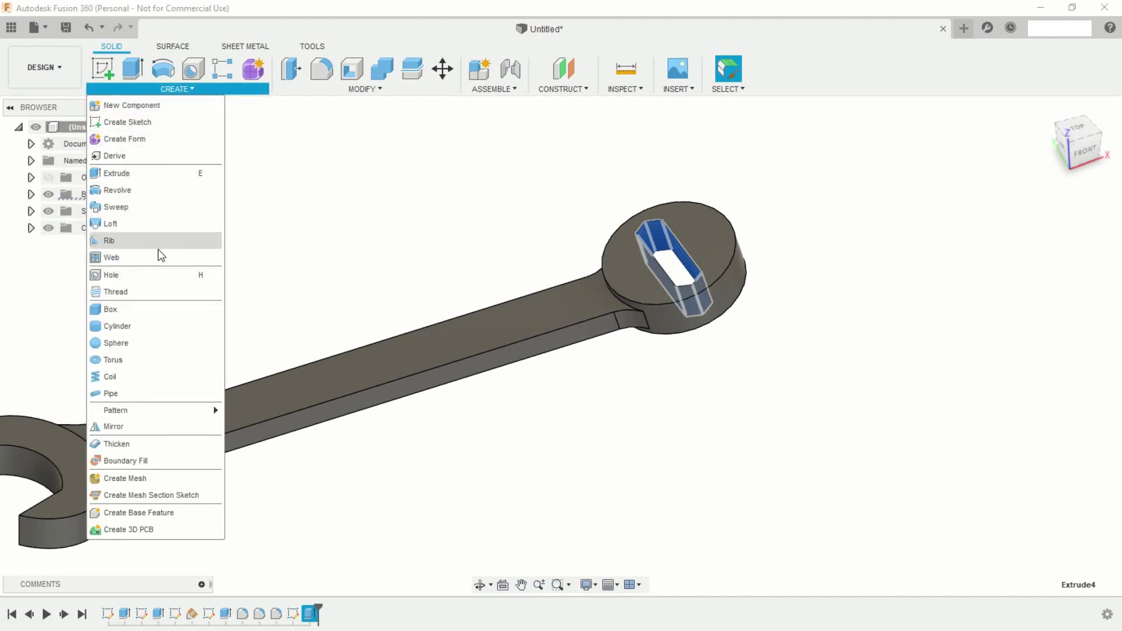
mouse_move(115, 411)
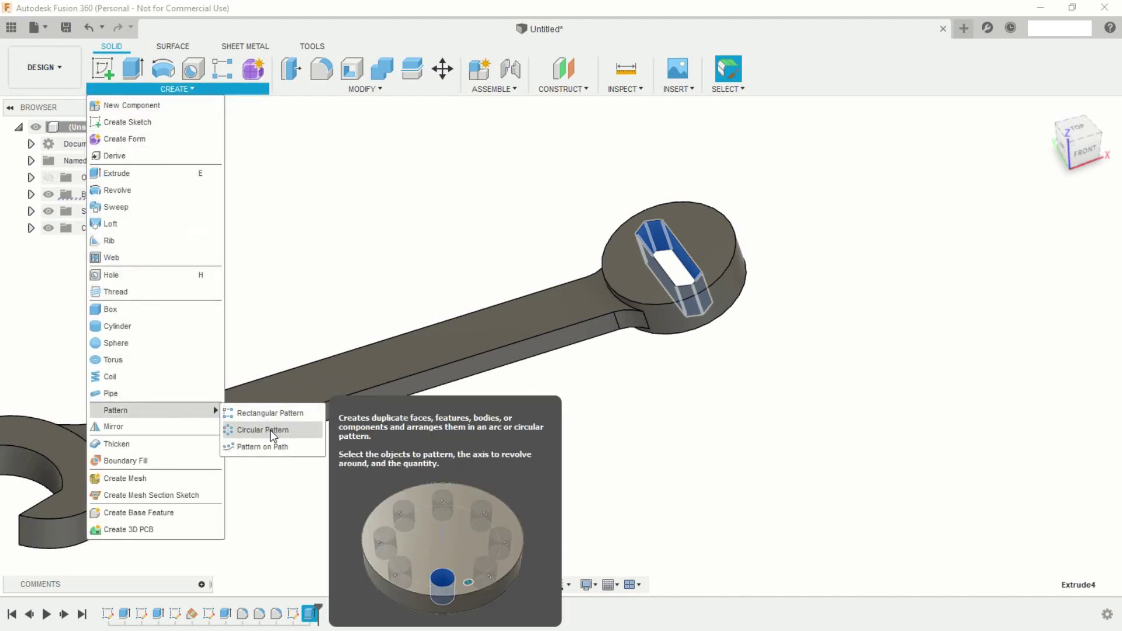
click(270, 431)
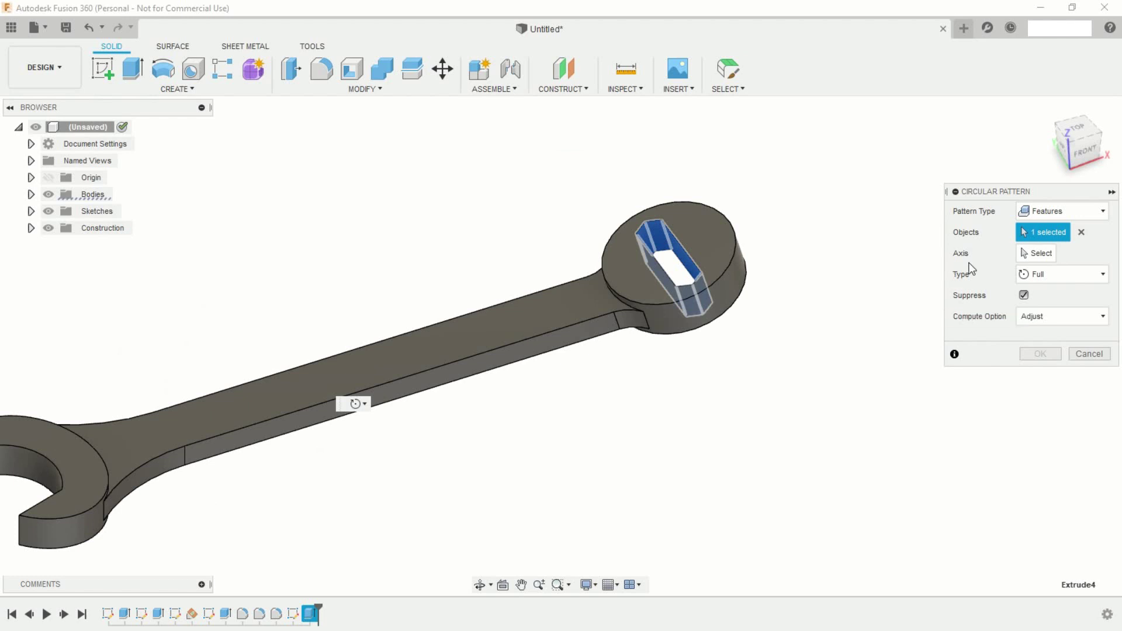
click(1044, 255)
click(726, 290)
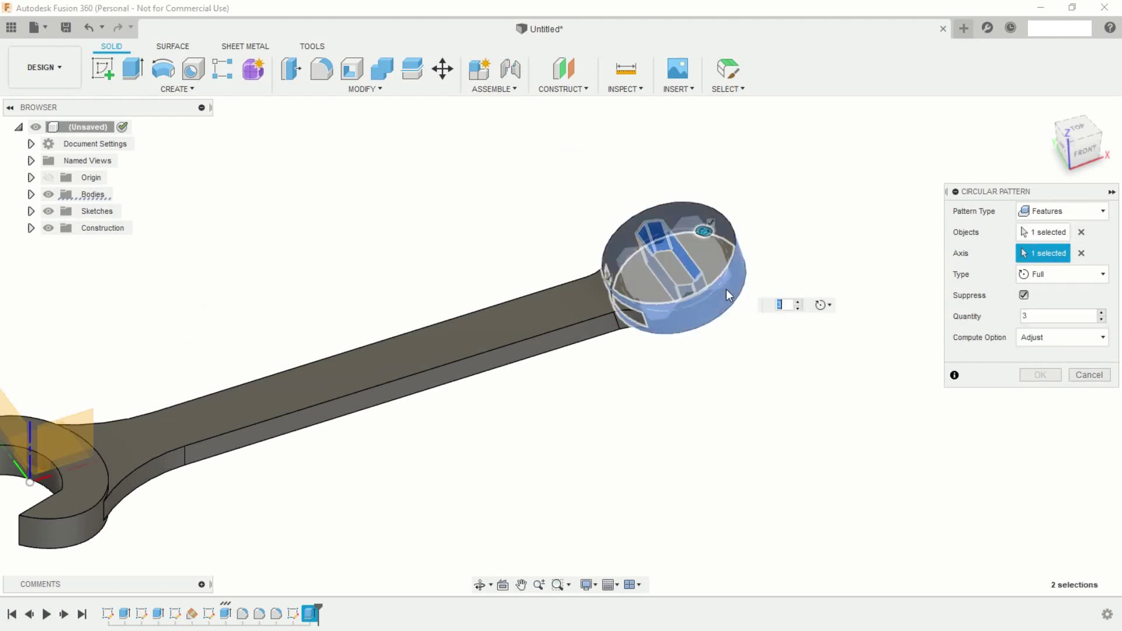
click(1021, 316)
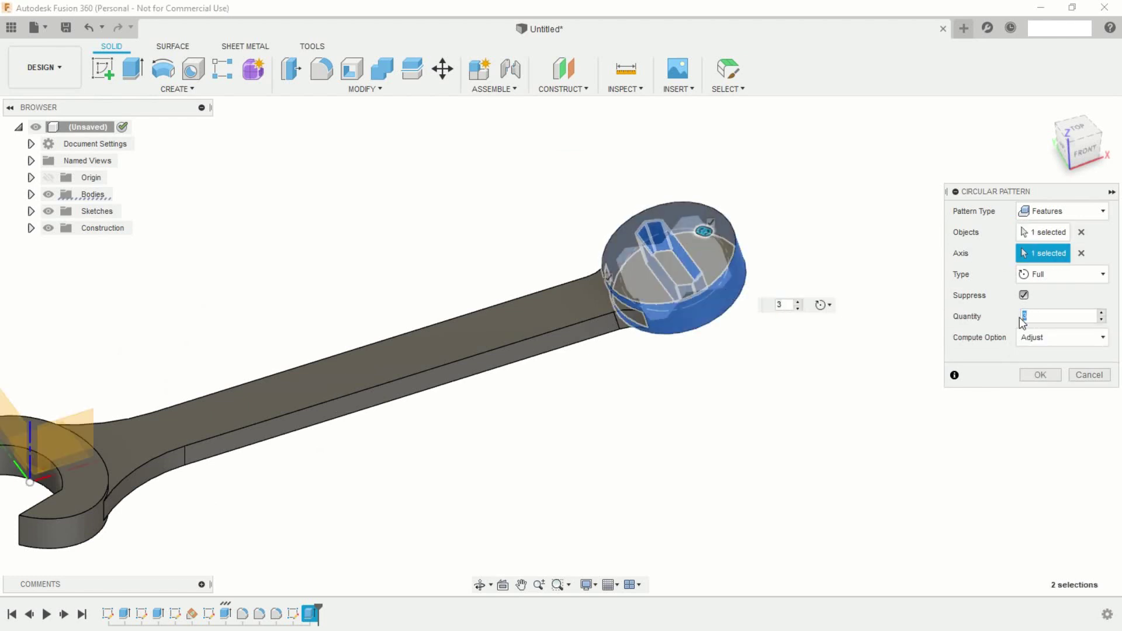
text(12)
key(Return)
scroll(702, 340, down, 2)
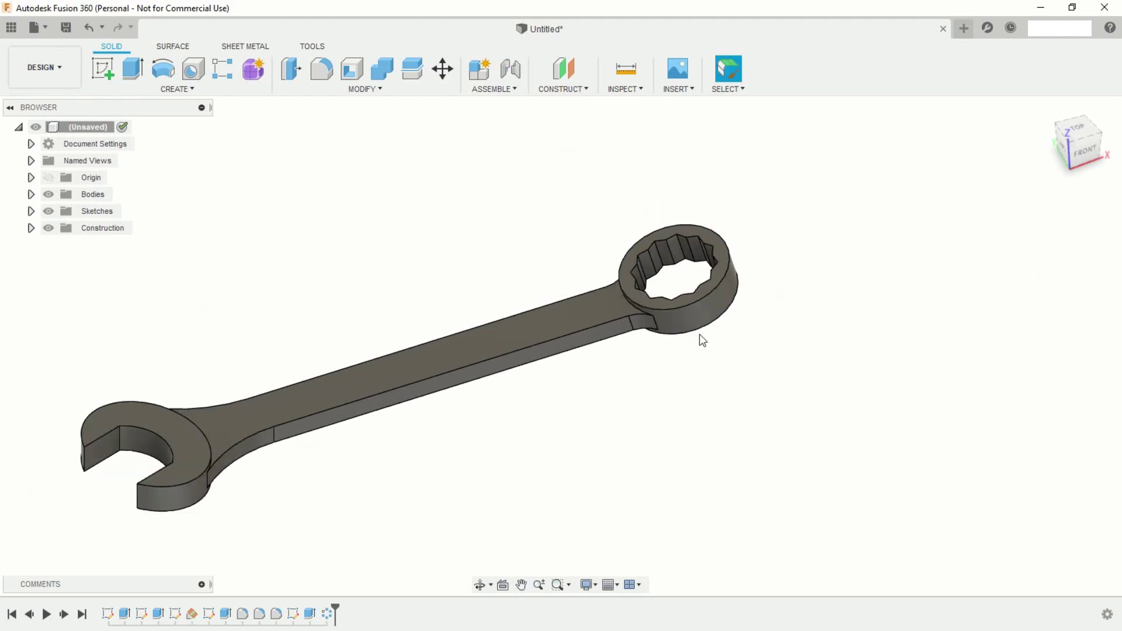
scroll(702, 340, down, 2)
mouse_move(558, 376)
shift+middle_down()
mouse_move(574, 399)
mouse_move(561, 380)
shift+middle_up()
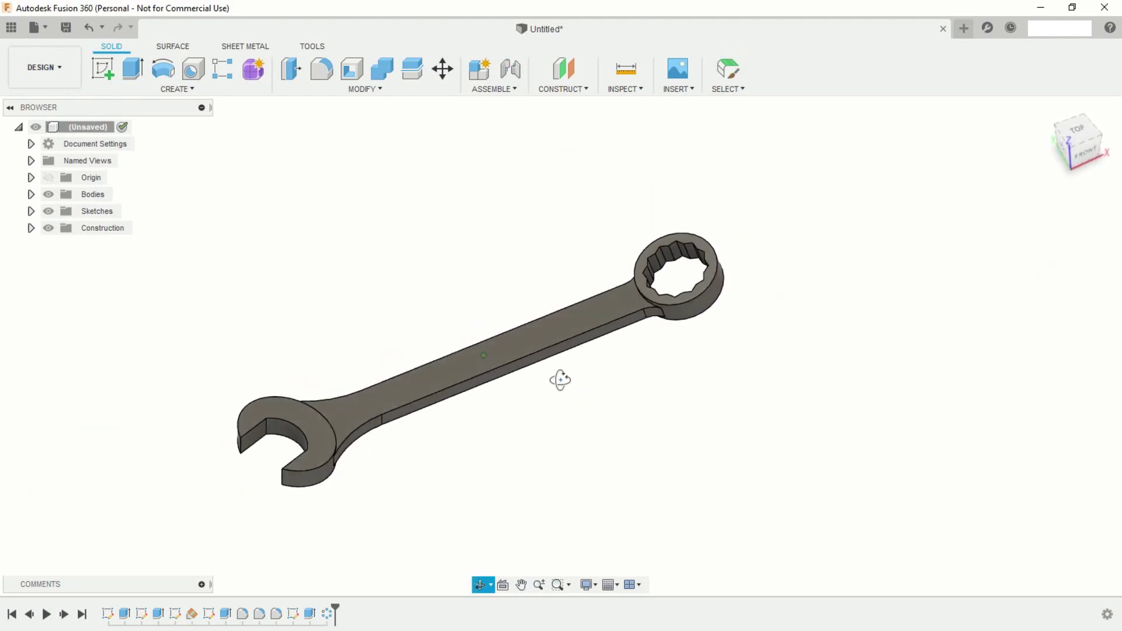
scroll(696, 283, up, 4)
scroll(701, 272, up, 3)
scroll(693, 283, up, 2)
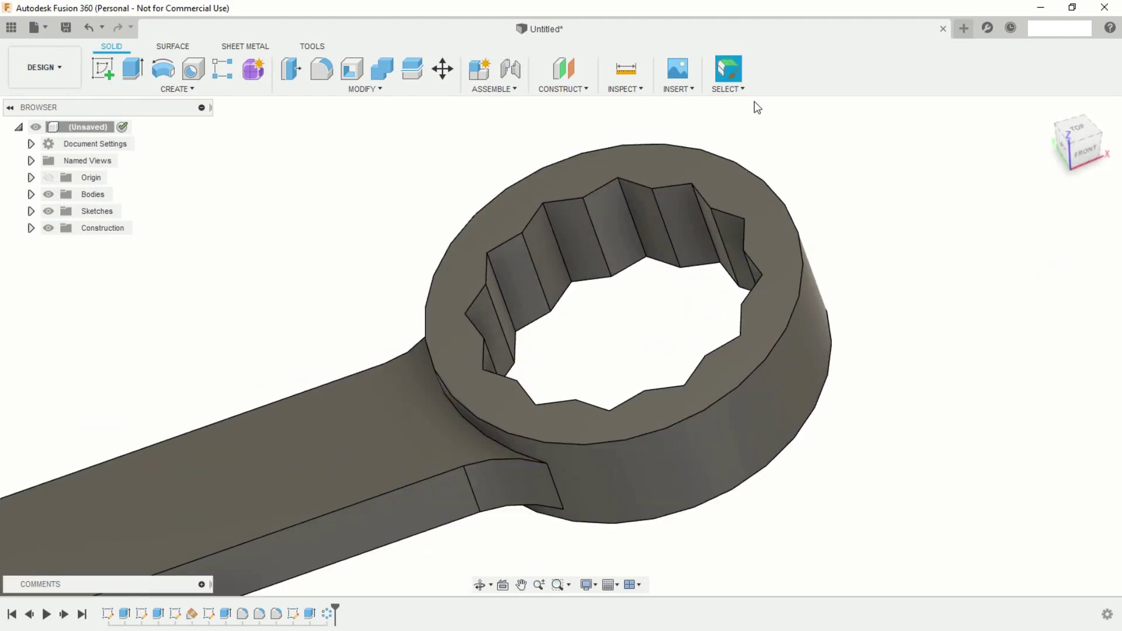
Measure between two inner socket faces of the box end, then close Measure.
click(614, 73)
scroll(694, 240, up, 1)
scroll(694, 240, up, 2)
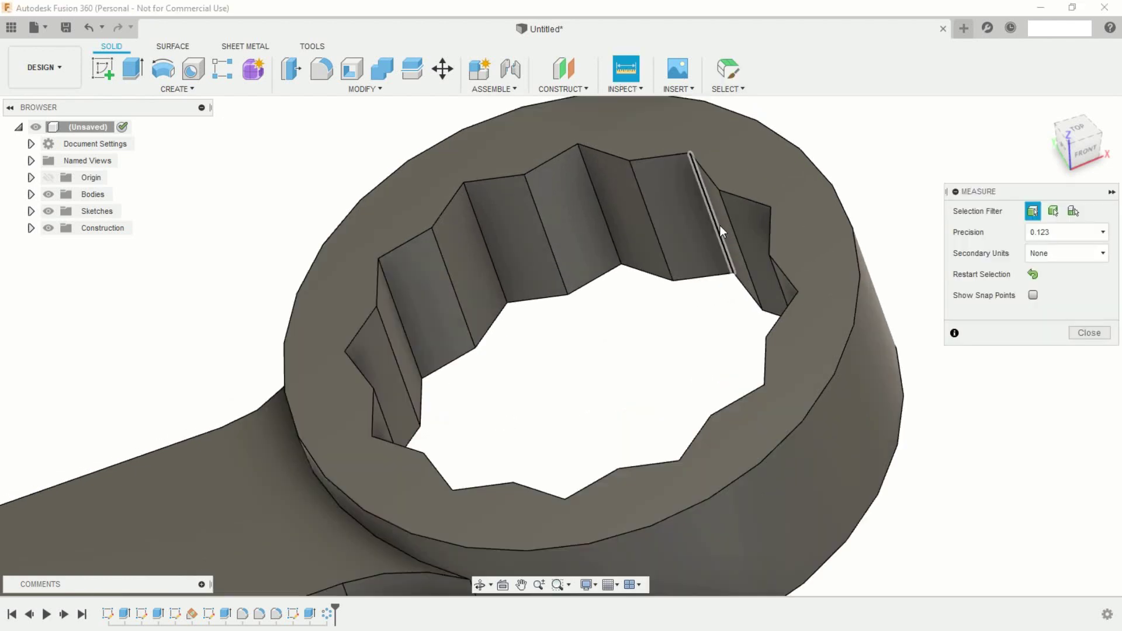
click(723, 220)
scroll(643, 327, down, 3)
scroll(620, 351, down, 1)
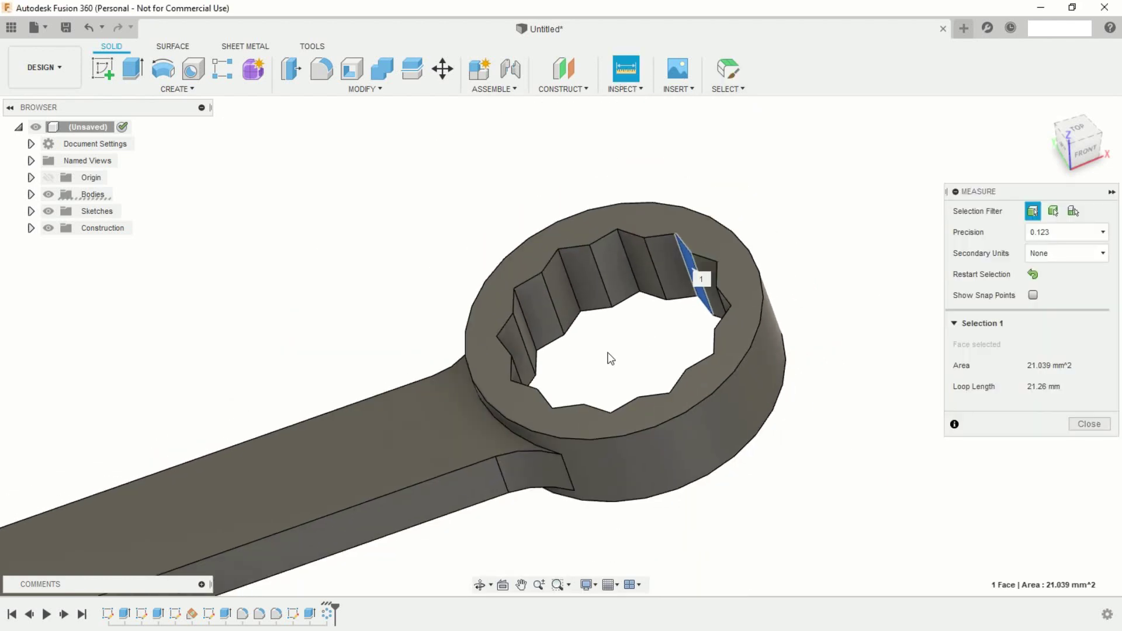
scroll(528, 345, up, 2)
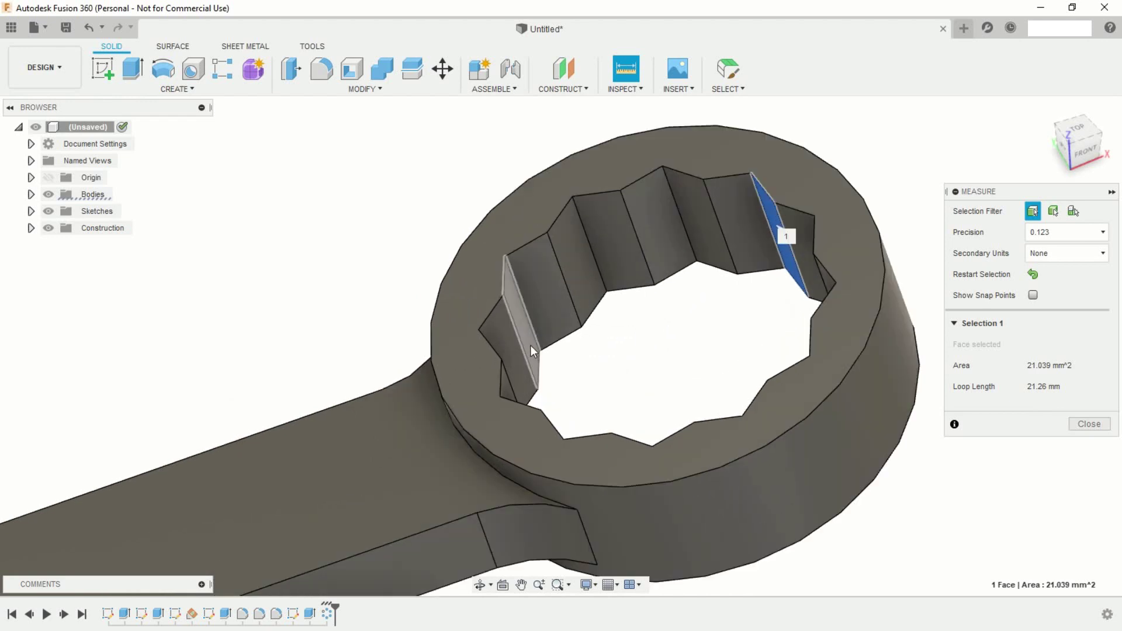
scroll(532, 339, up, 2)
click(525, 329)
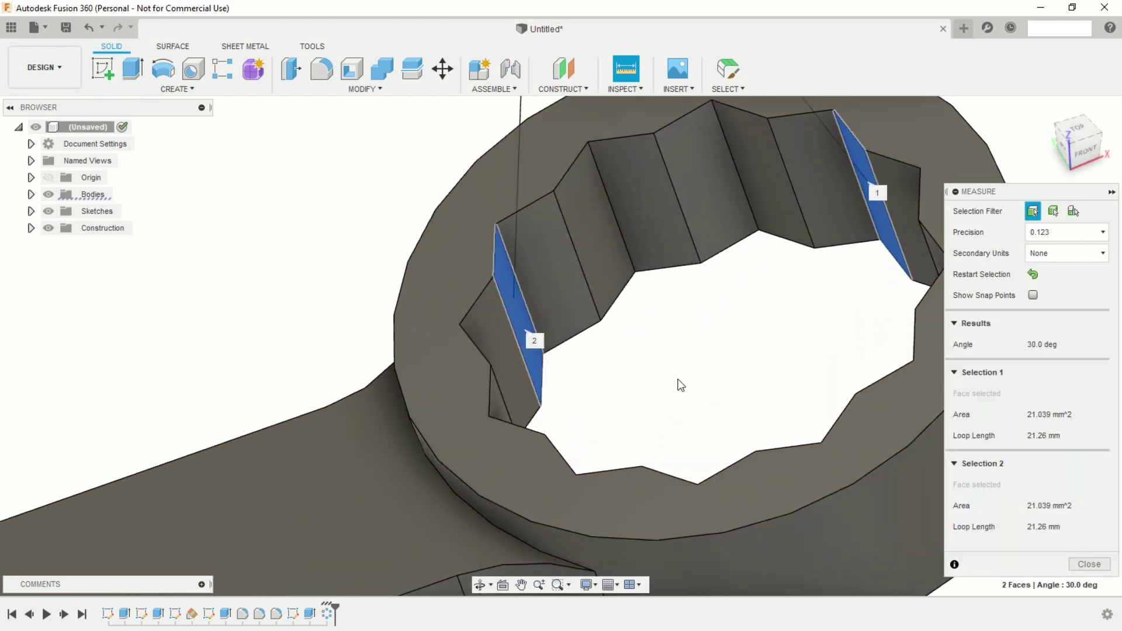
scroll(678, 357, down, 2)
scroll(669, 343, down, 1)
scroll(669, 343, down, 1)
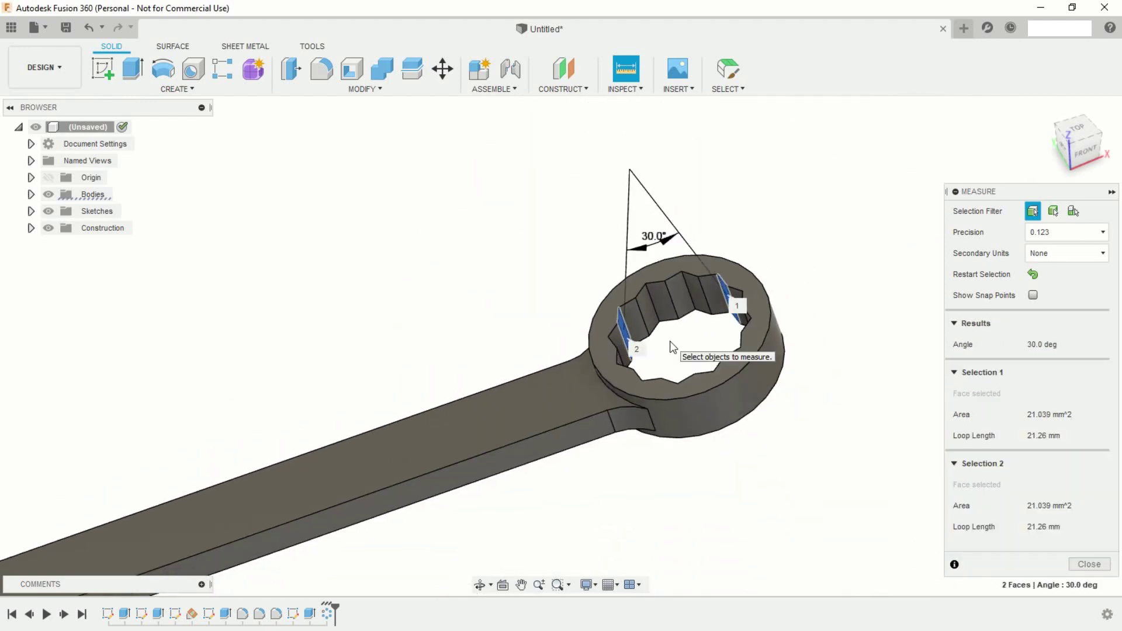
key(Escape)
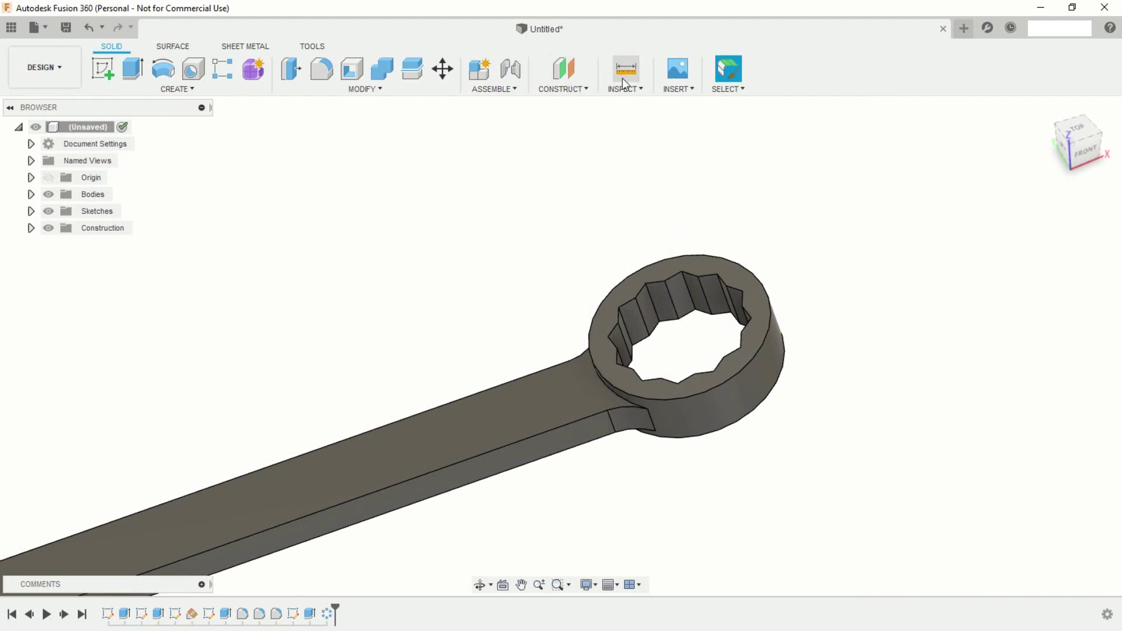
Measure across opposite flats of the box end, confirming 17.00 mm, then close Measure.
click(624, 81)
scroll(709, 350, down, 1)
scroll(723, 320, up, 1)
scroll(721, 322, up, 1)
scroll(714, 338, up, 2)
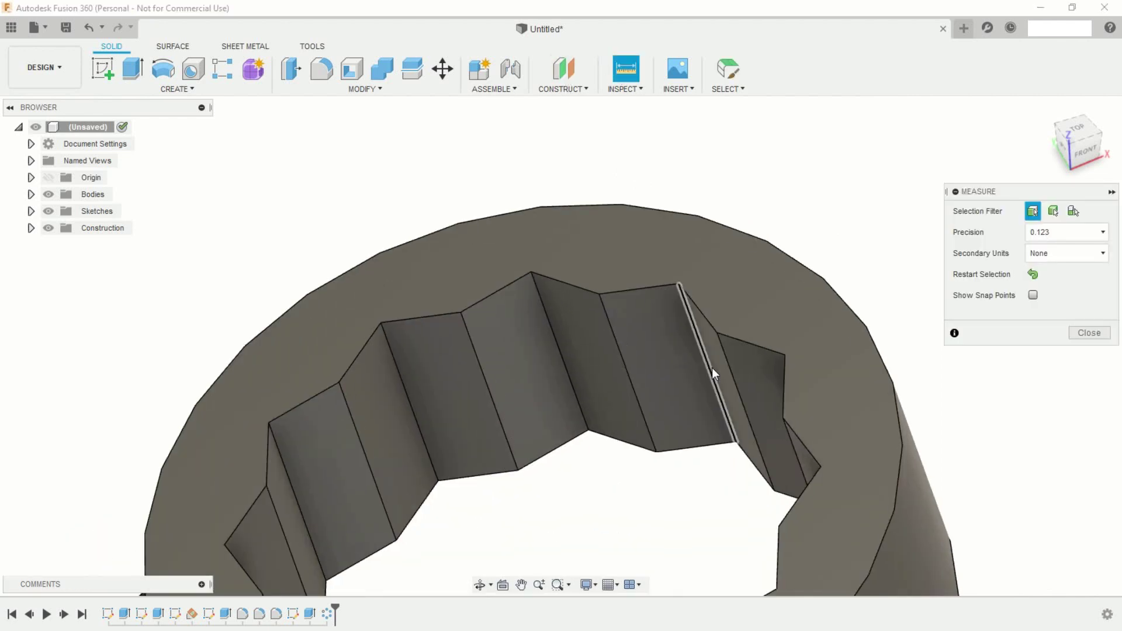
click(716, 366)
scroll(637, 379, down, 2)
scroll(619, 409, down, 3)
mouse_move(601, 441)
shift+middle_down()
mouse_move(546, 461)
mouse_move(556, 482)
shift+middle_up()
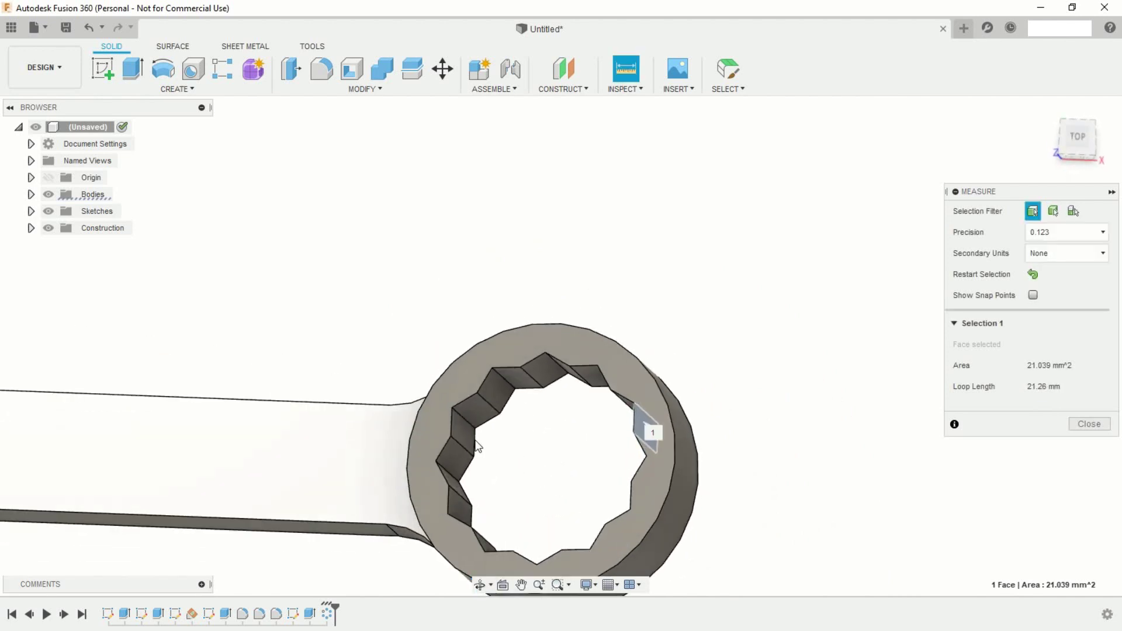
click(468, 437)
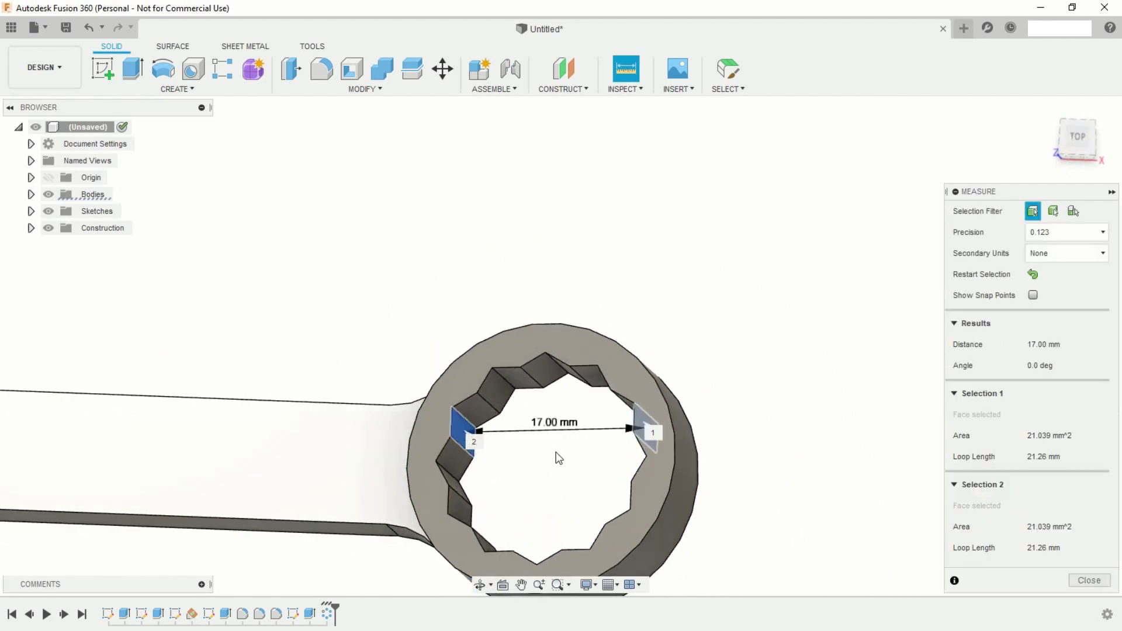
scroll(588, 427, up, 1)
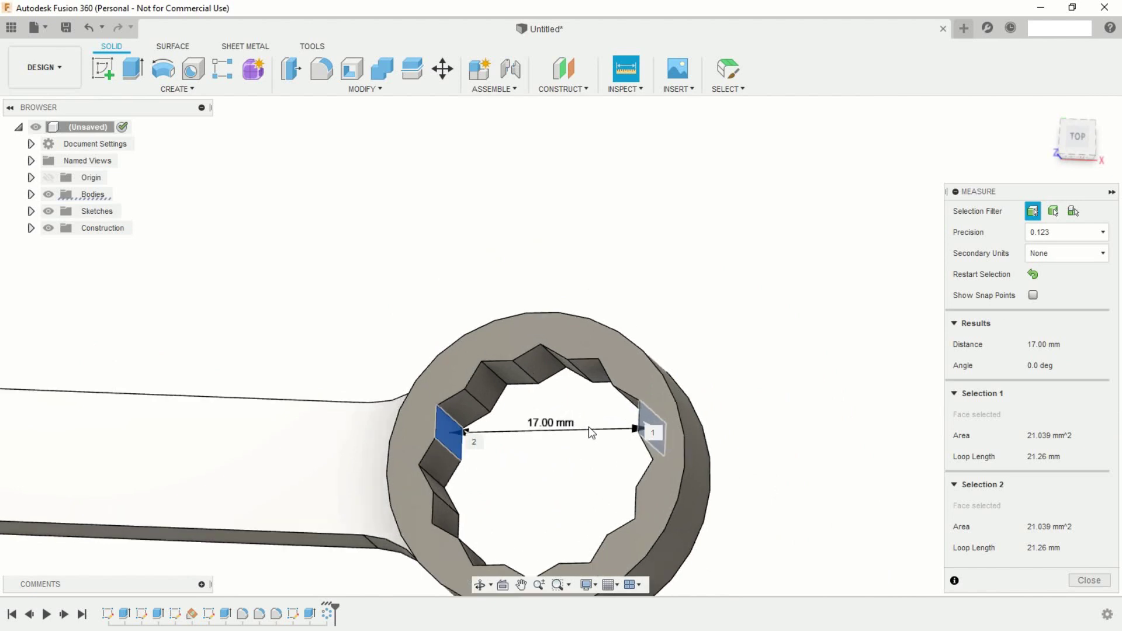
scroll(588, 433, down, 3)
key(Escape)
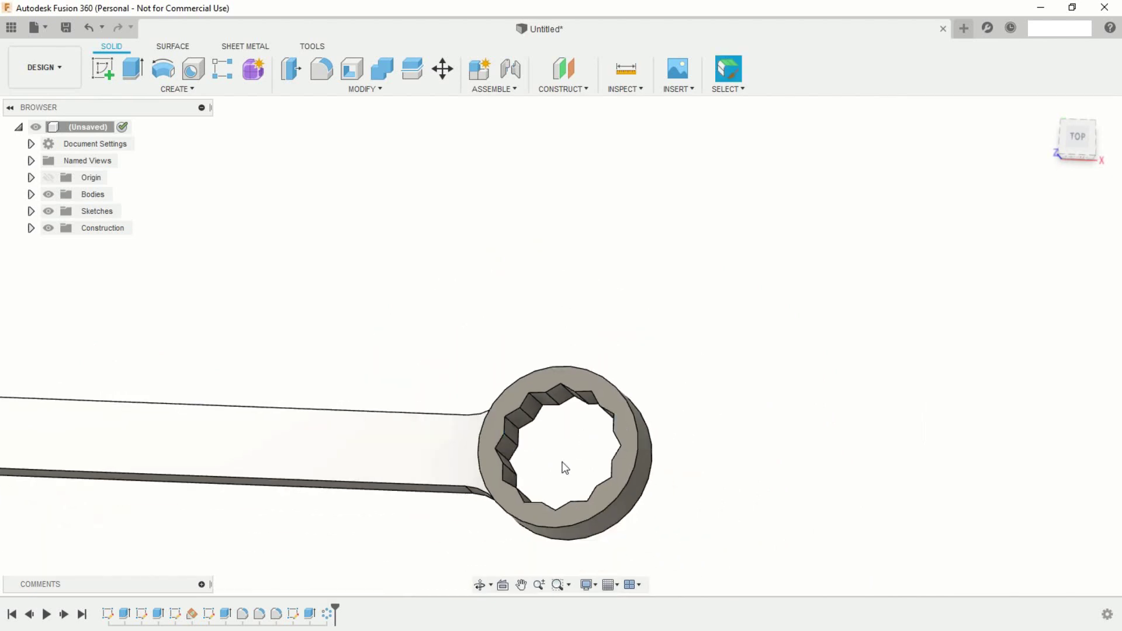
scroll(671, 375, down, 2)
Round the two edges at the open jaw's tip with a 0.5 mm fillet.
scroll(672, 376, down, 2)
mouse_move(544, 469)
middle_down()
mouse_move(587, 403)
mouse_move(581, 394)
mouse_move(491, 409)
mouse_move(615, 433)
middle_up()
click(322, 71)
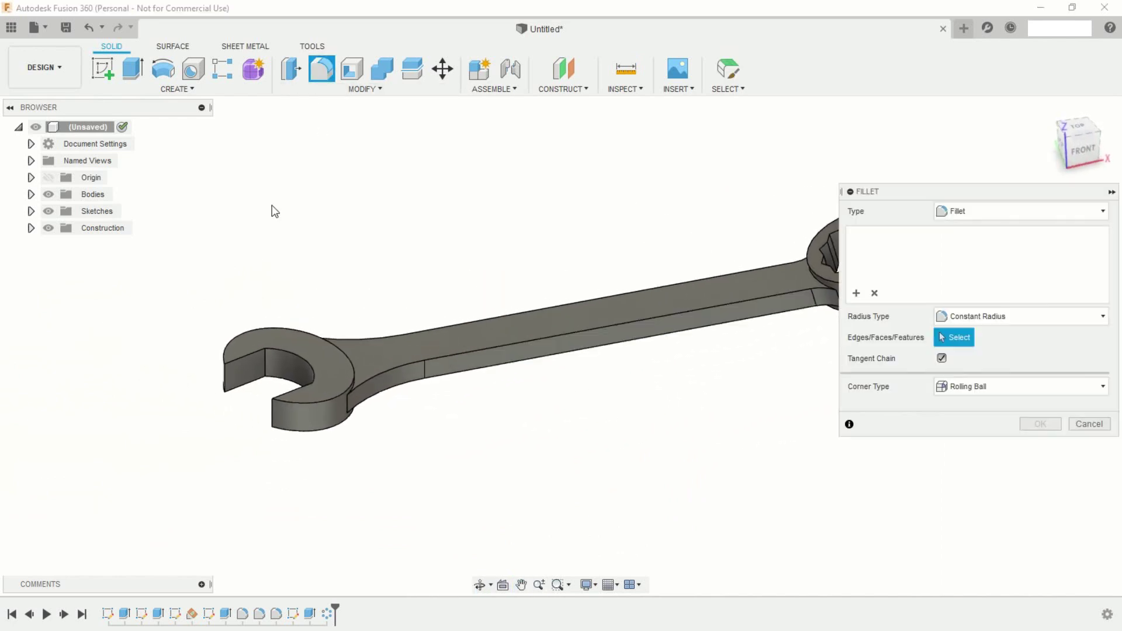
click(271, 414)
click(223, 381)
text(0.5)
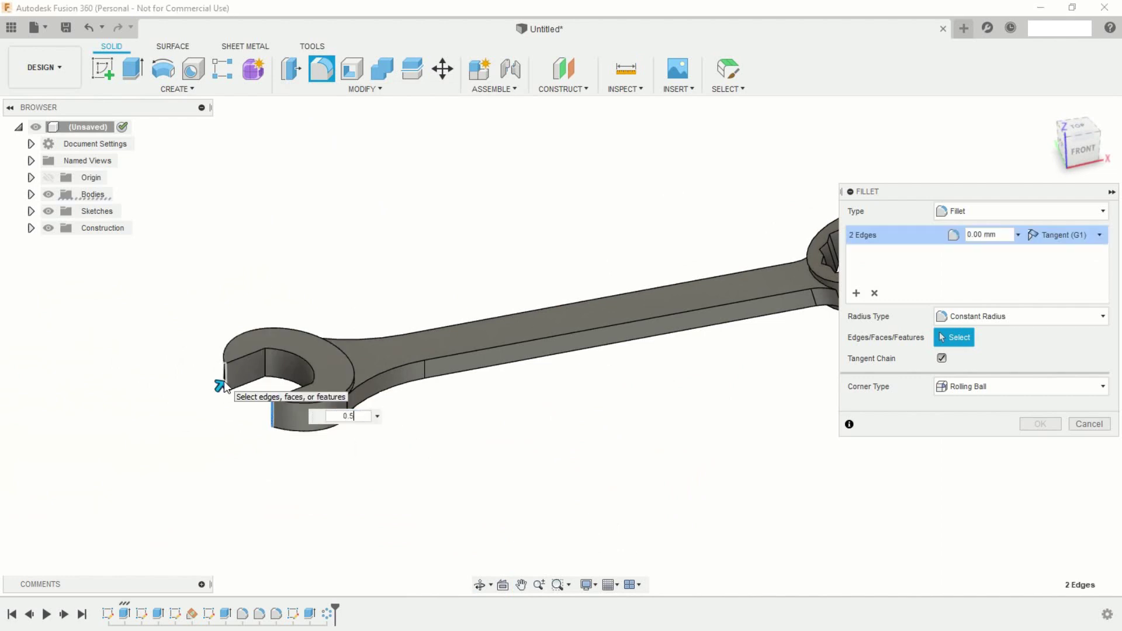
key(Return)
scroll(596, 316, down, 3)
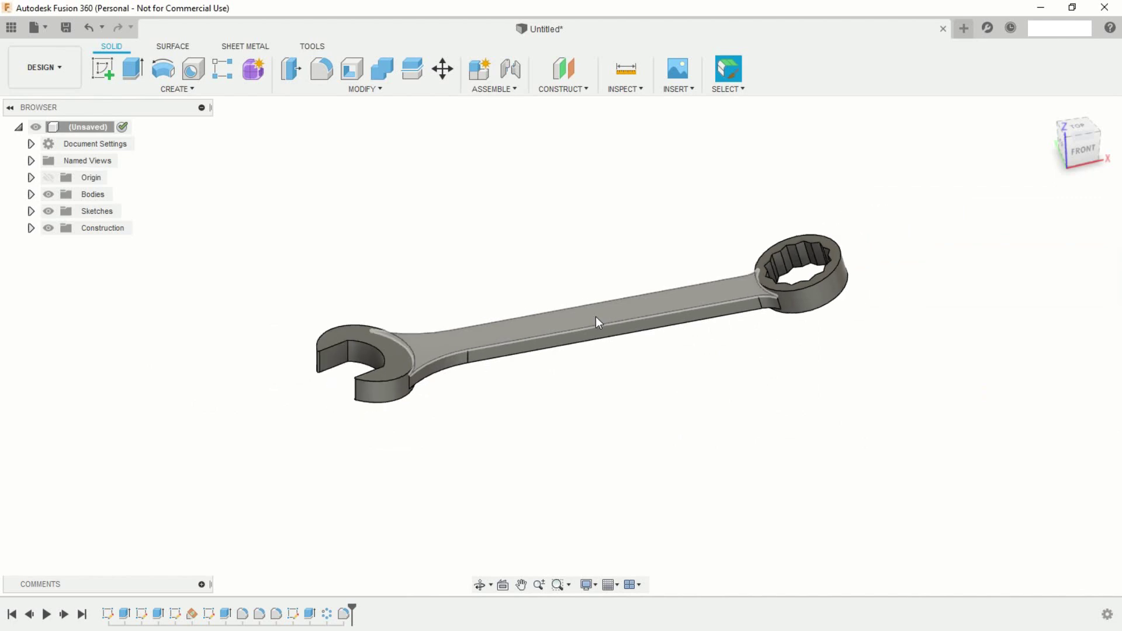
middle_drag(592, 388, 573, 390)
scroll(591, 353, up, 2)
mouse_move(591, 353)
middle_down()
mouse_move(594, 257)
mouse_move(549, 273)
middle_up()
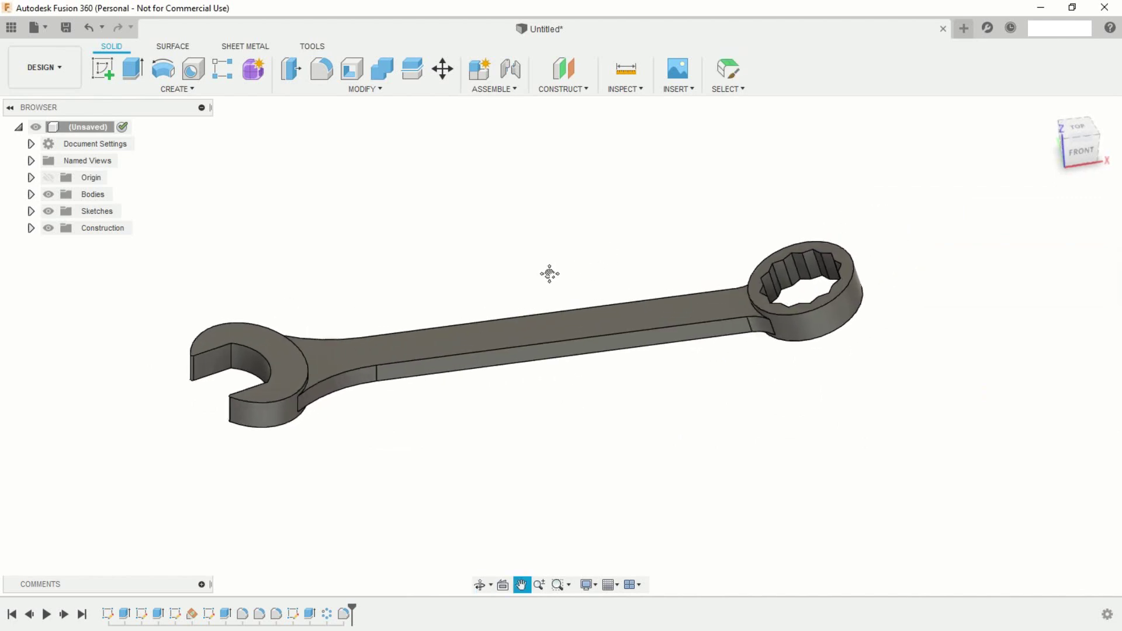
Select the top faces of the open jaw, handle and ring for a fillet.
click(322, 72)
click(277, 346)
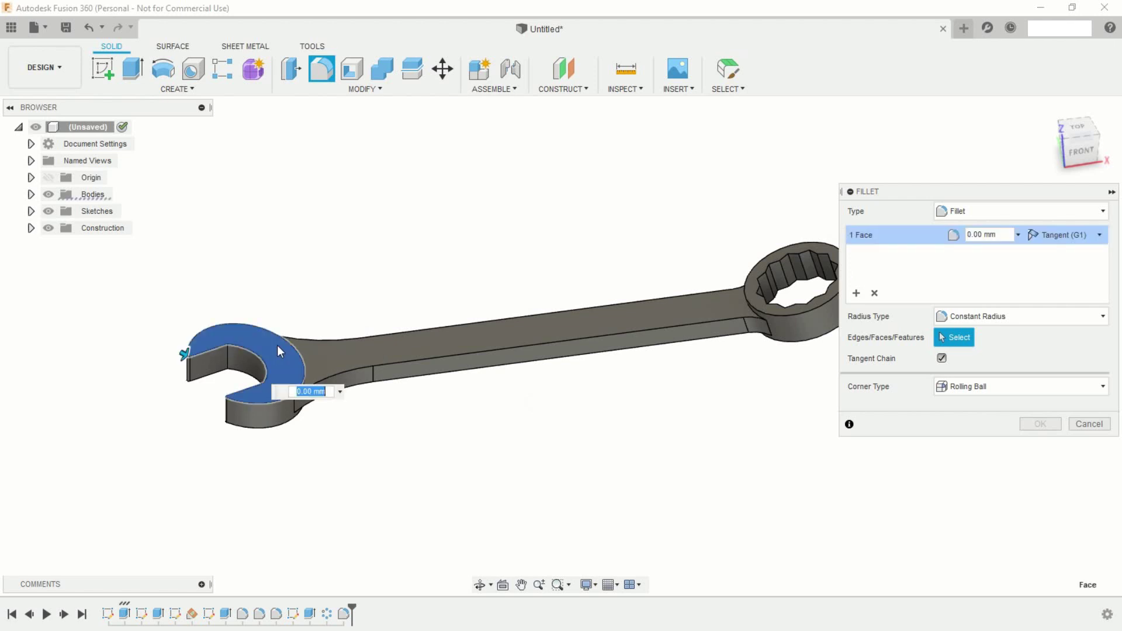
click(321, 367)
middle_drag(630, 396, 431, 425)
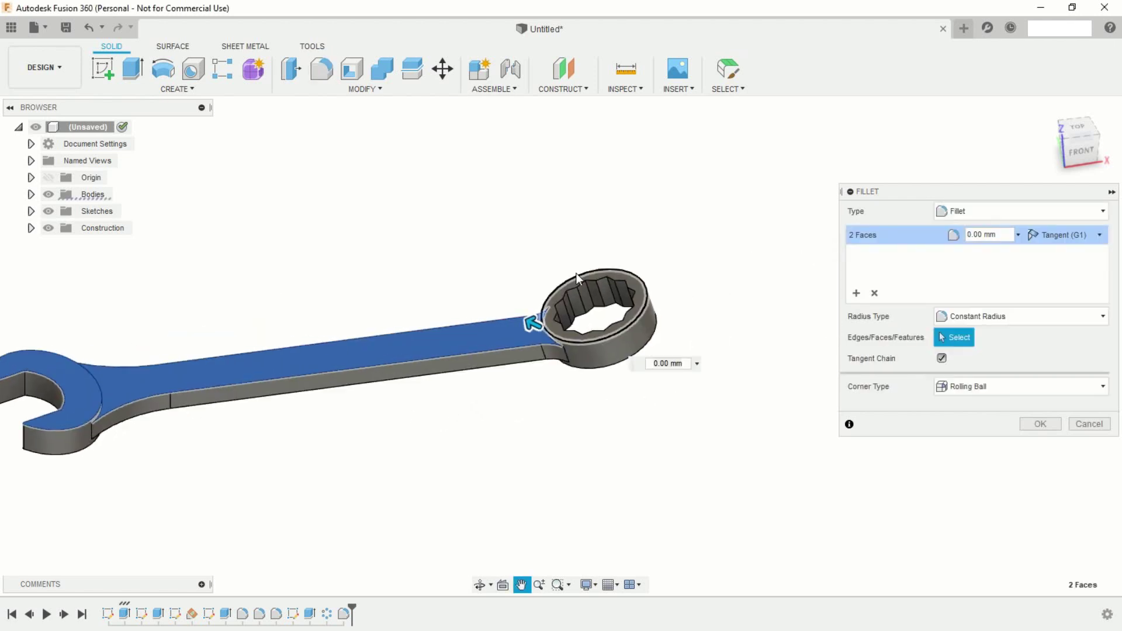
scroll(536, 325, up, 3)
click(535, 325)
scroll(491, 248, down, 1)
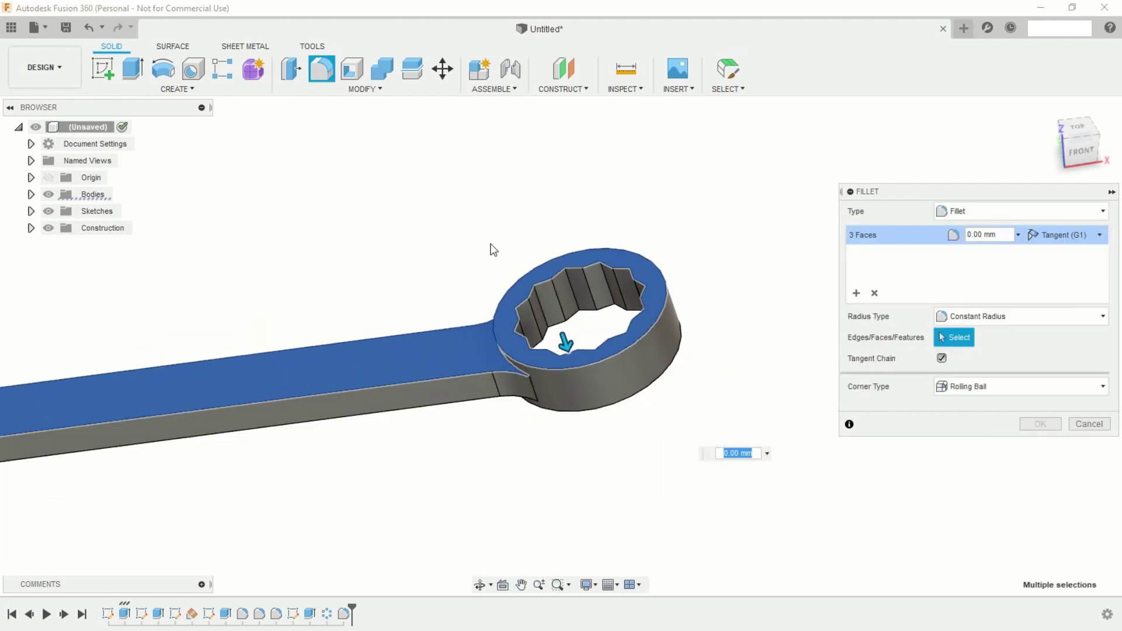
scroll(491, 251, down, 2)
scroll(447, 335, down, 2)
Add the jaw, handle and ring faces on the other side and apply a 1 mm fillet.
mouse_move(498, 424)
shift+middle_down()
mouse_move(510, 321)
mouse_move(441, 180)
mouse_move(418, 213)
shift+middle_up()
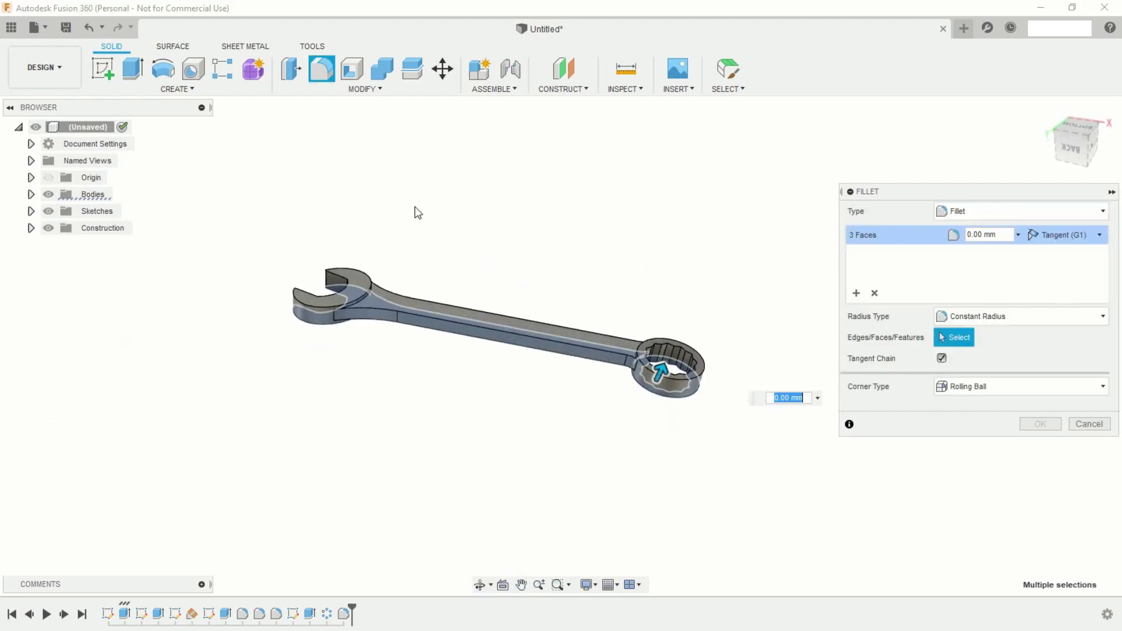
scroll(381, 225, up, 3)
click(303, 368)
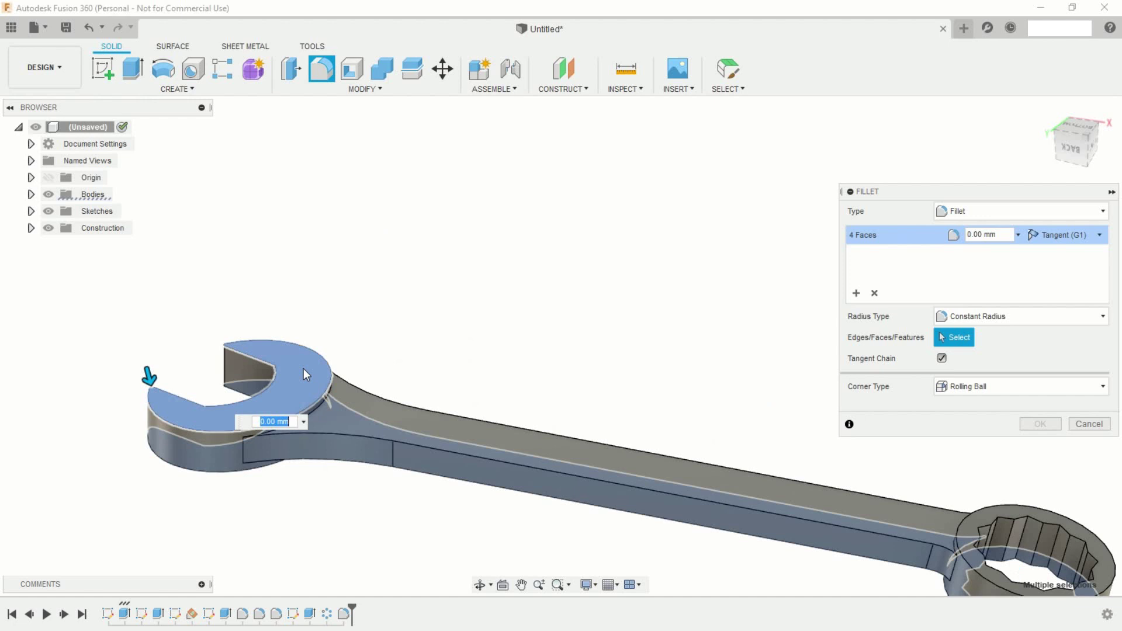
click(356, 400)
middle_drag(449, 293, 226, 188)
scroll(704, 300, up, 3)
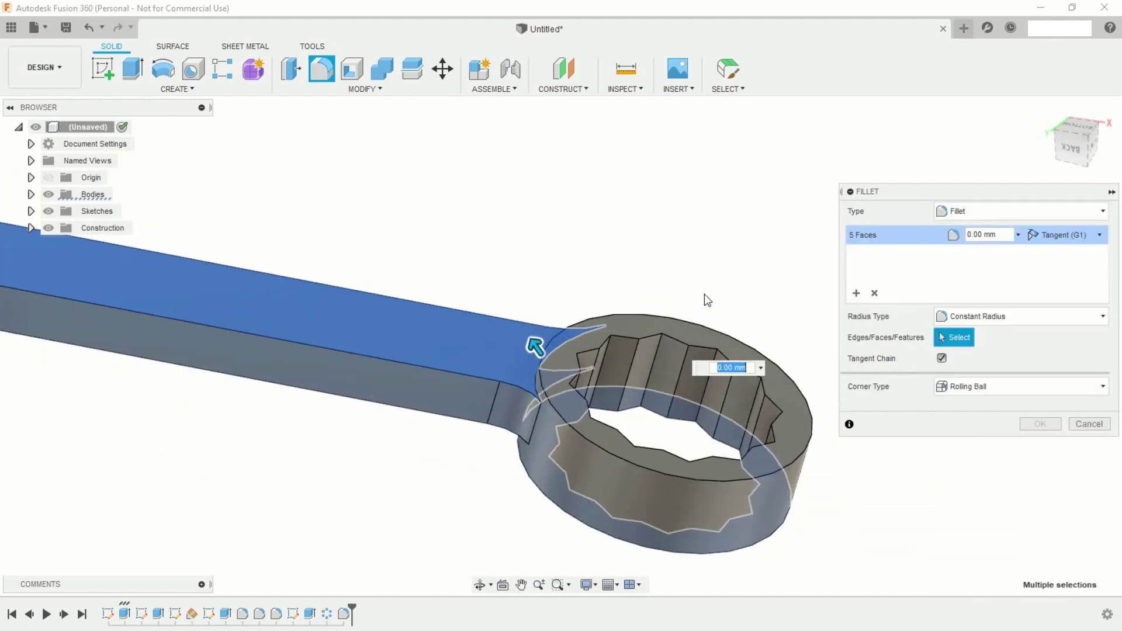
click(659, 330)
text(1)
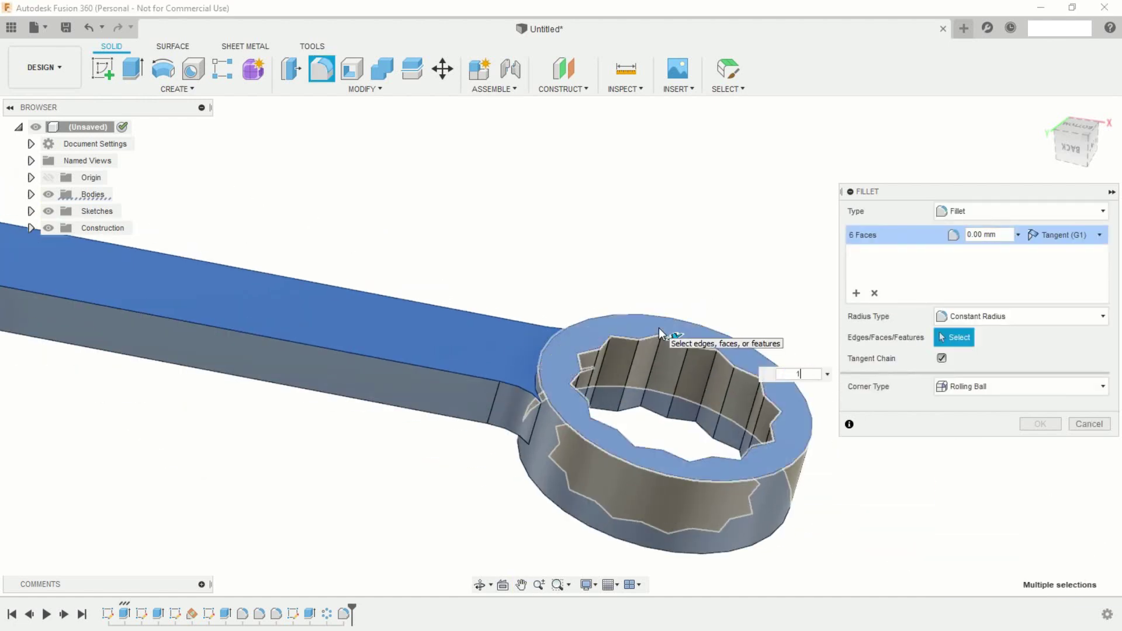
key(Return)
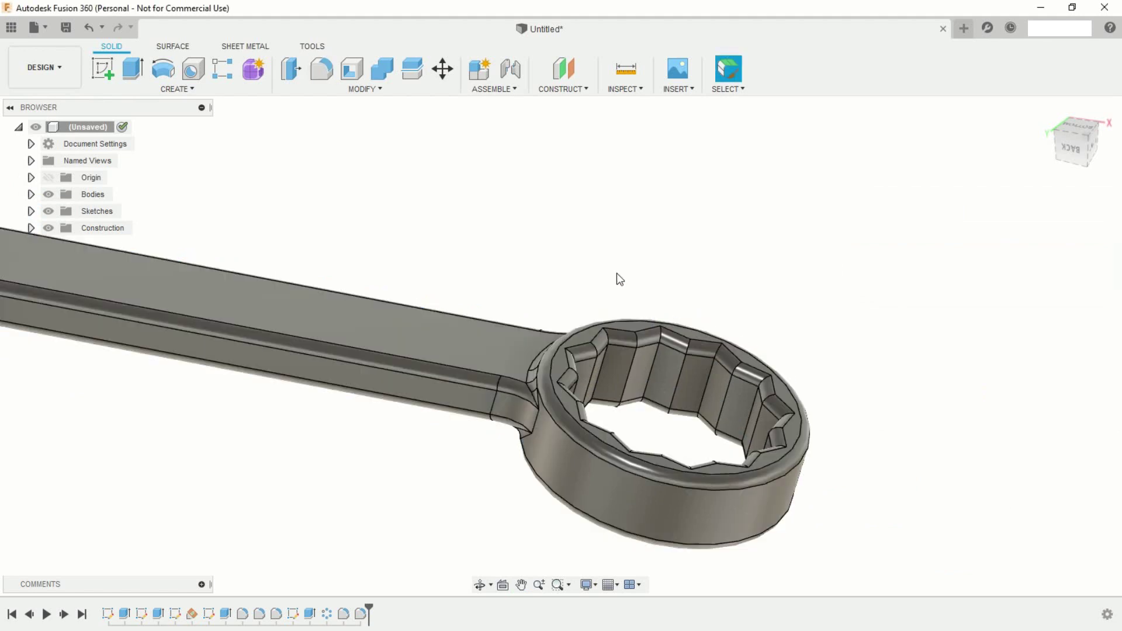
Inspect the rounded edges and start a new sketch.
scroll(602, 290, down, 3)
scroll(602, 292, down, 3)
mouse_move(446, 354)
shift+middle_down()
mouse_move(439, 430)
mouse_move(514, 271)
mouse_move(518, 303)
mouse_move(497, 306)
shift+middle_up()
scroll(514, 263, up, 3)
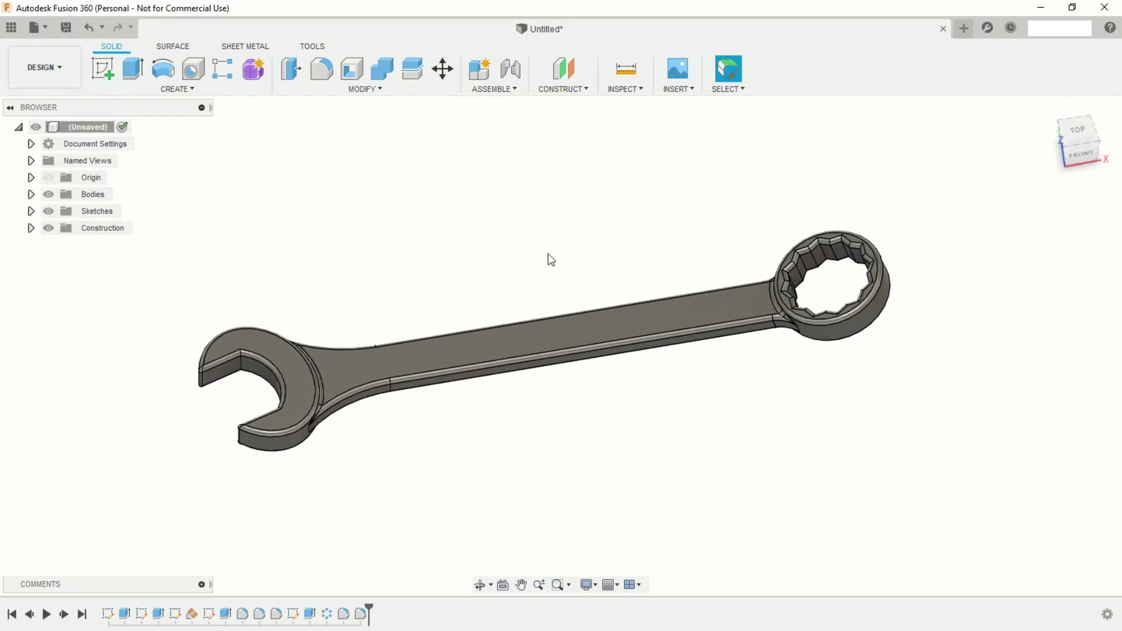
scroll(549, 259, up, 1)
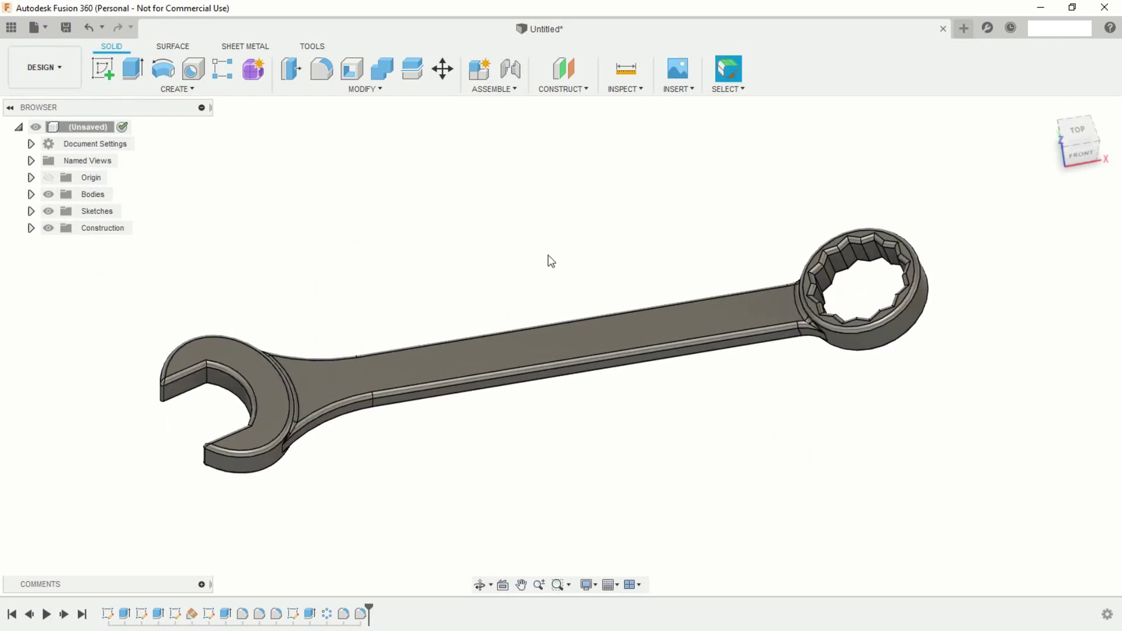
click(104, 66)
Place the new sketch on the wrench's top face.
click(491, 359)
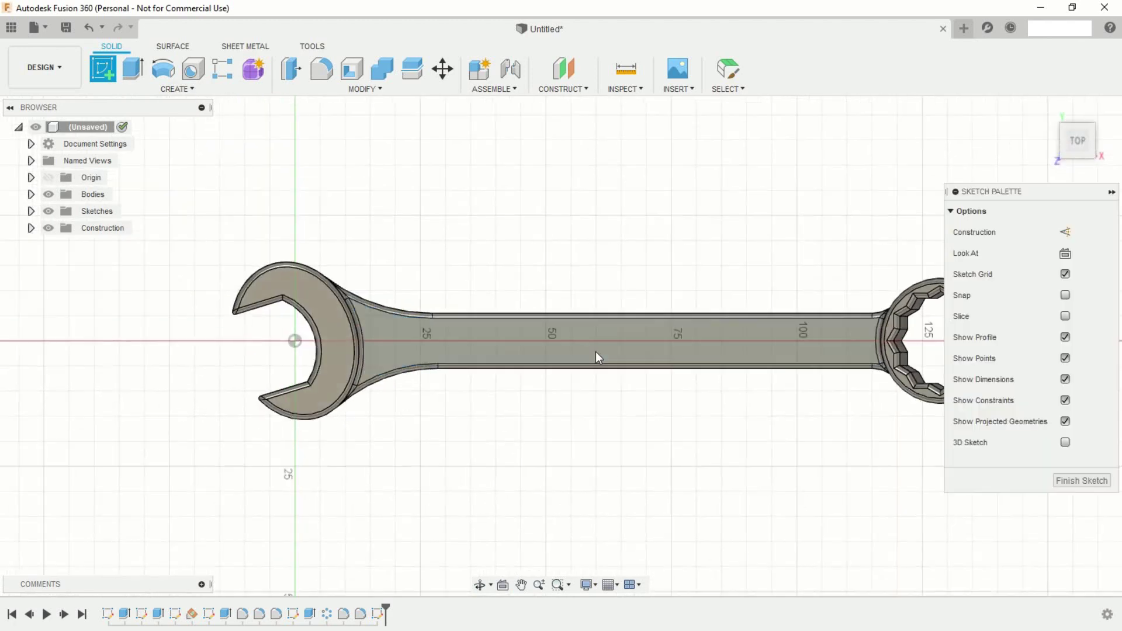
scroll(608, 350, up, 3)
middle_drag(608, 349, 528, 373)
scroll(503, 377, down, 2)
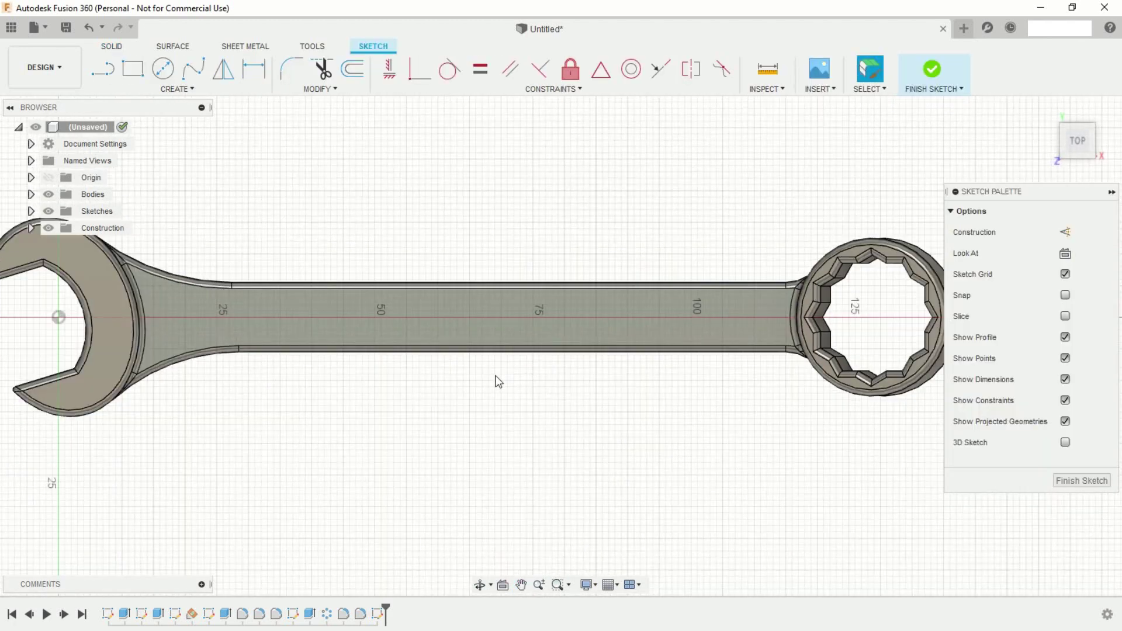
Place CREA_DIN 3D text on the handle, flipped and mirrored to read normally, in bold.
click(216, 91)
click(120, 264)
scroll(460, 362, up, 2)
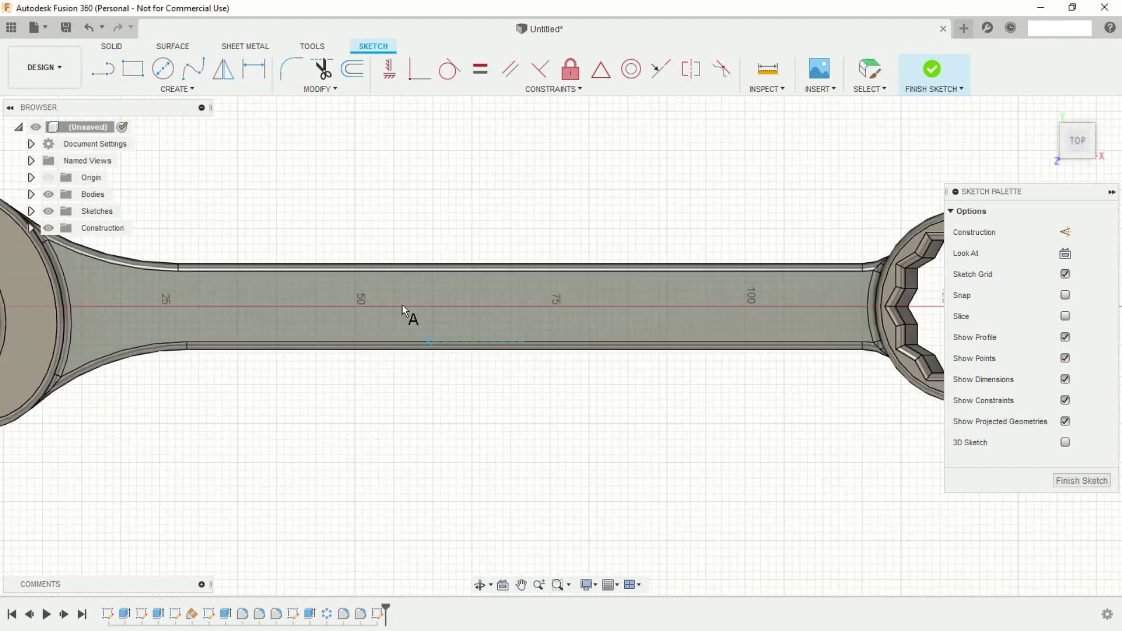
click(373, 287)
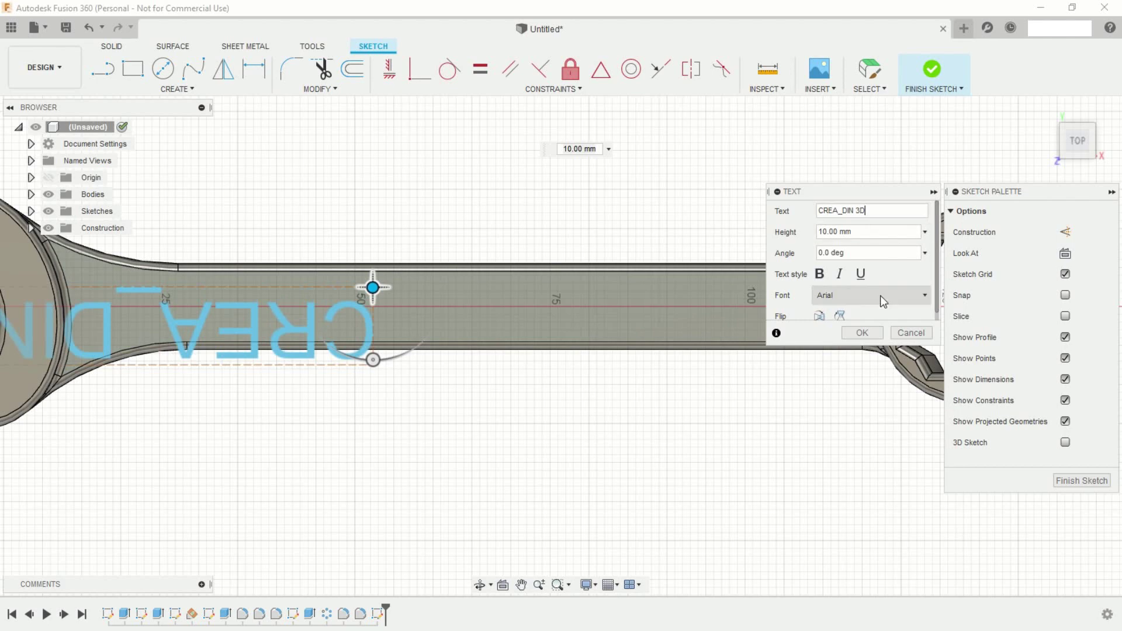
click(841, 314)
click(820, 316)
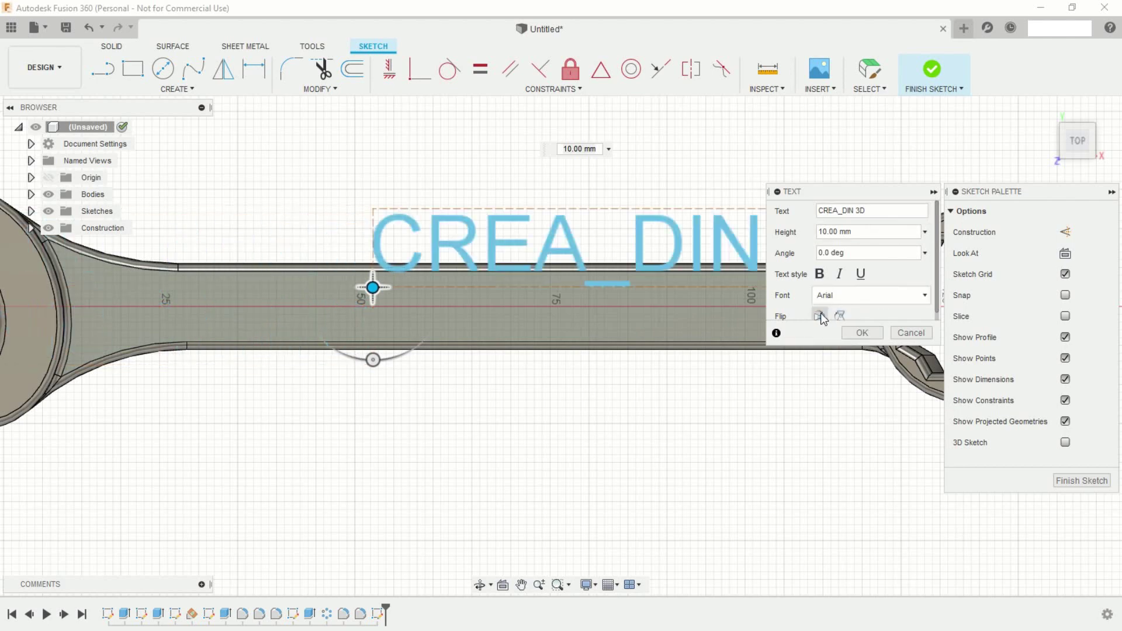
click(820, 274)
scroll(608, 215, down, 3)
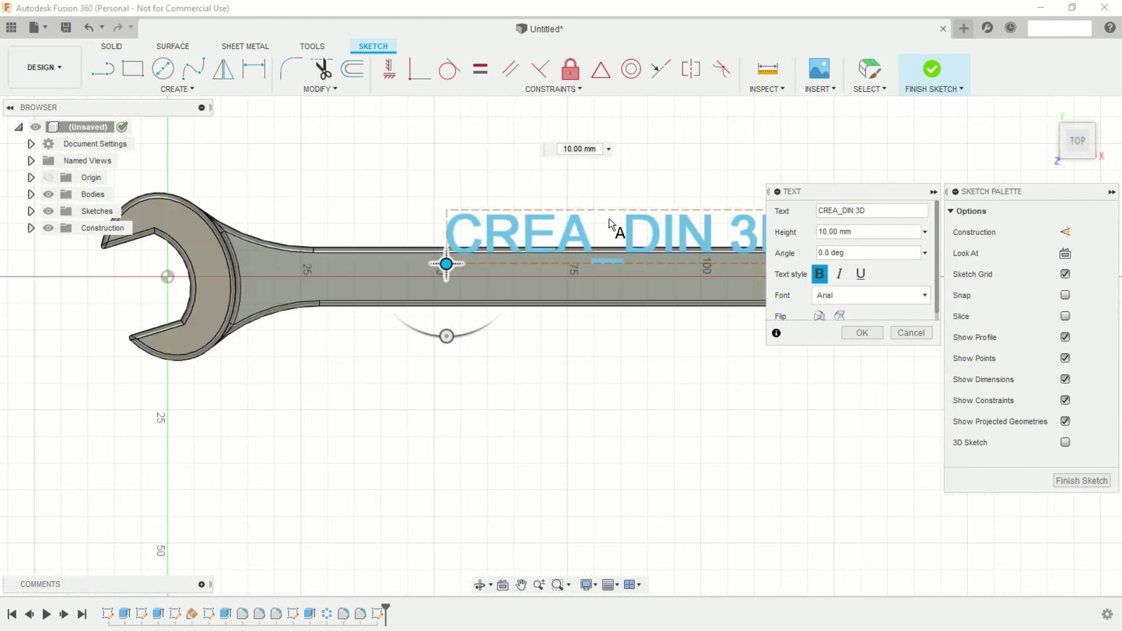
drag(461, 260, 423, 298)
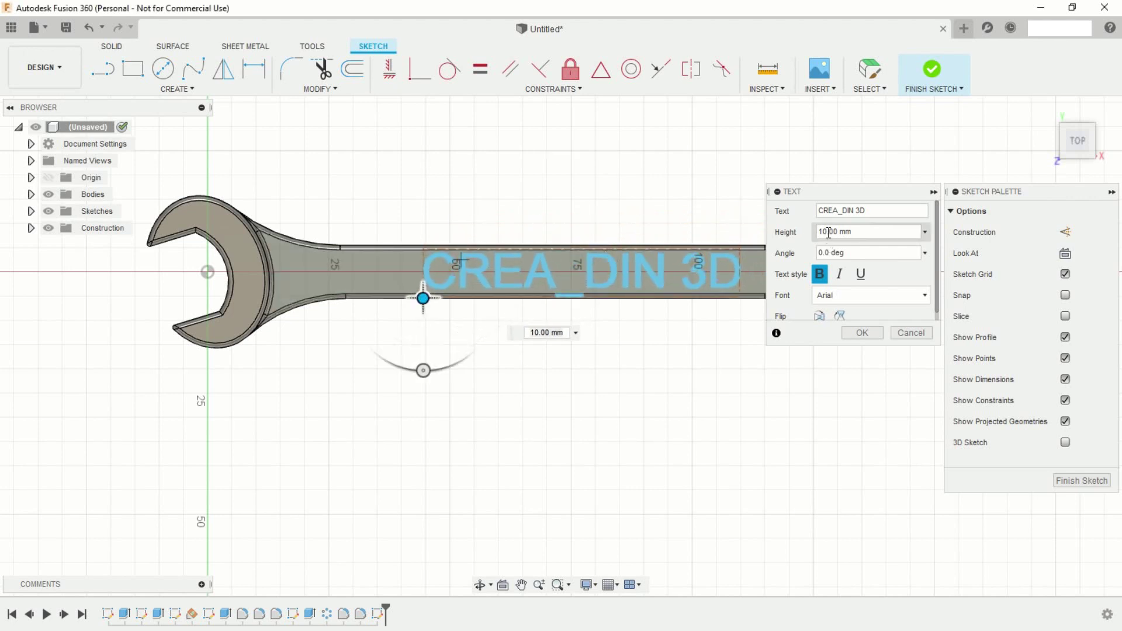
Set the text to 8.00 mm height in Calibri, centre it on the handle, and commit.
drag(828, 233, 815, 233)
text(8)
key(Return)
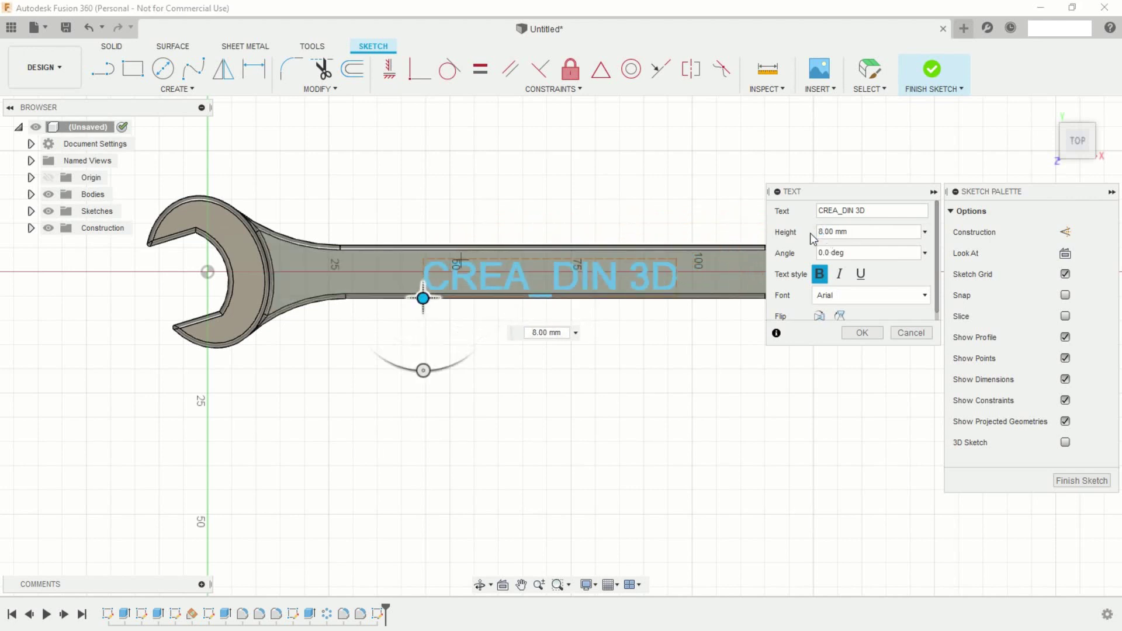
click(923, 296)
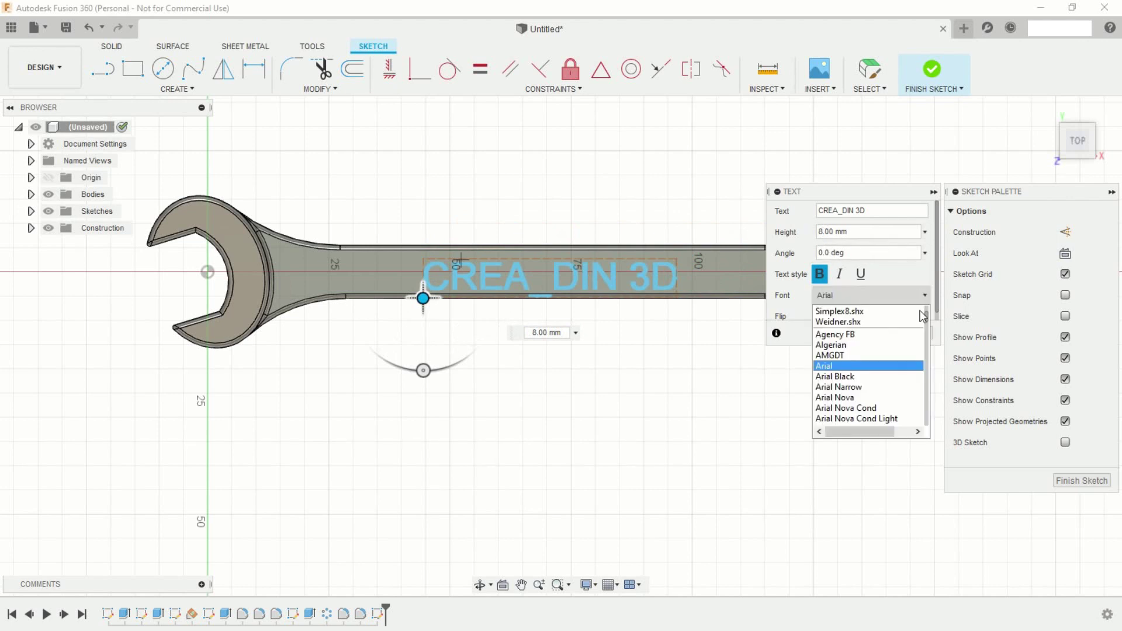
scroll(884, 348, down, 4)
scroll(884, 348, down, 3)
scroll(883, 348, down, 3)
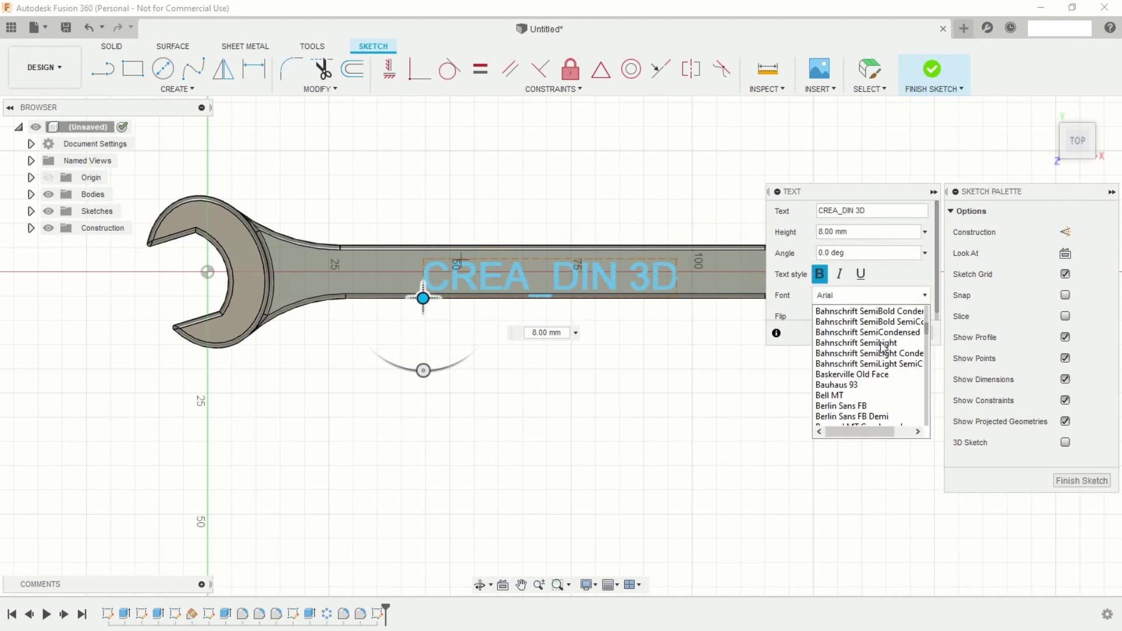
scroll(884, 348, down, 3)
scroll(883, 346, down, 3)
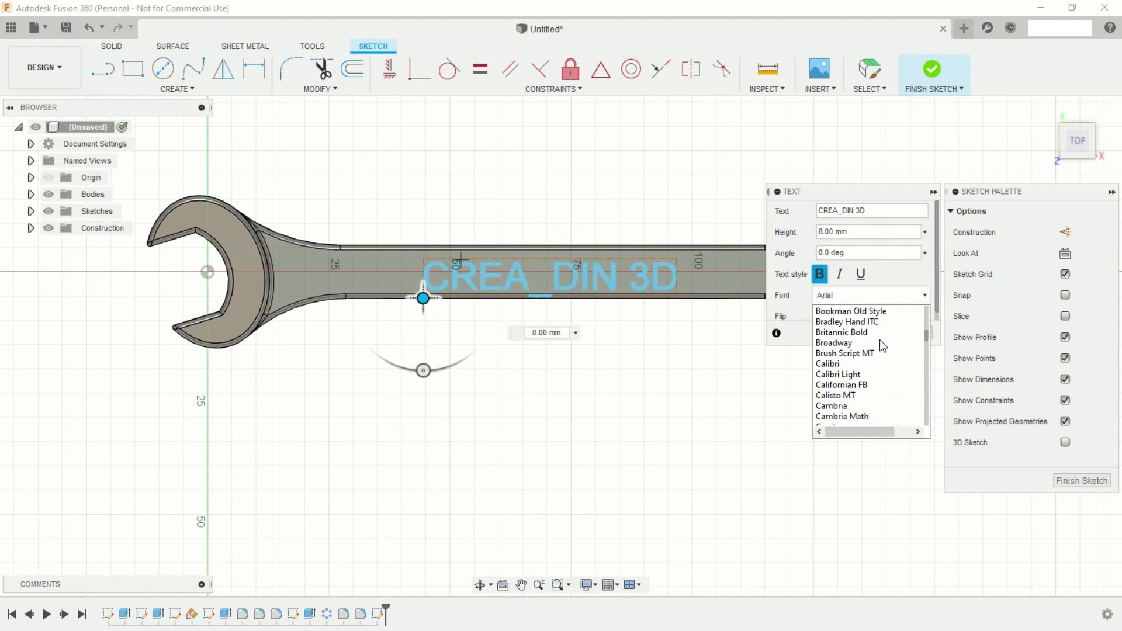
click(844, 366)
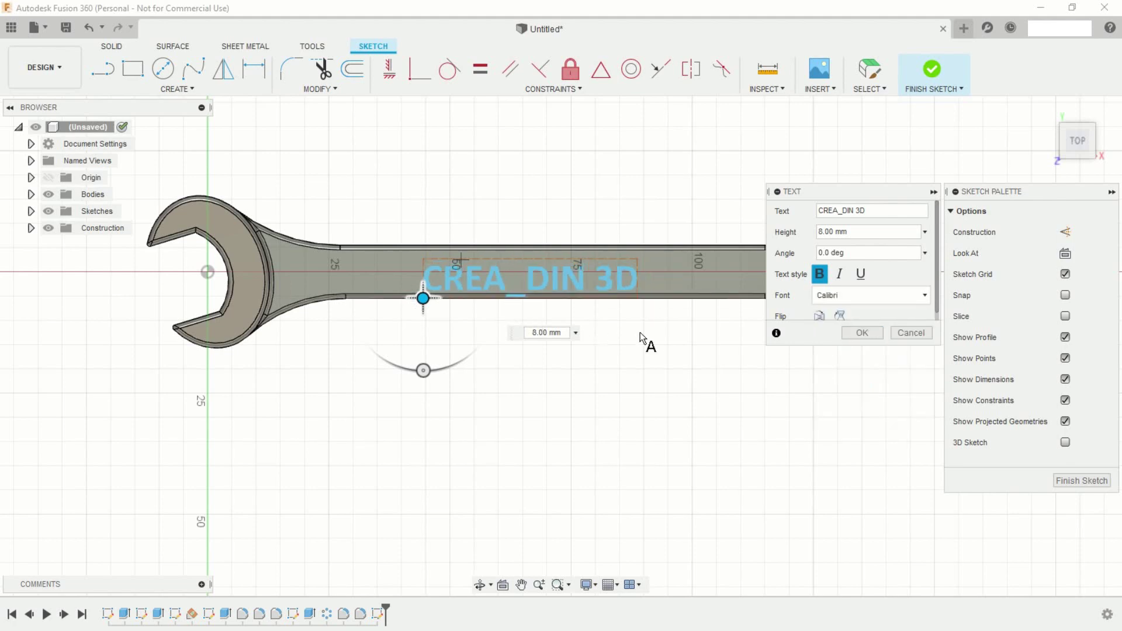
scroll(660, 339, up, 3)
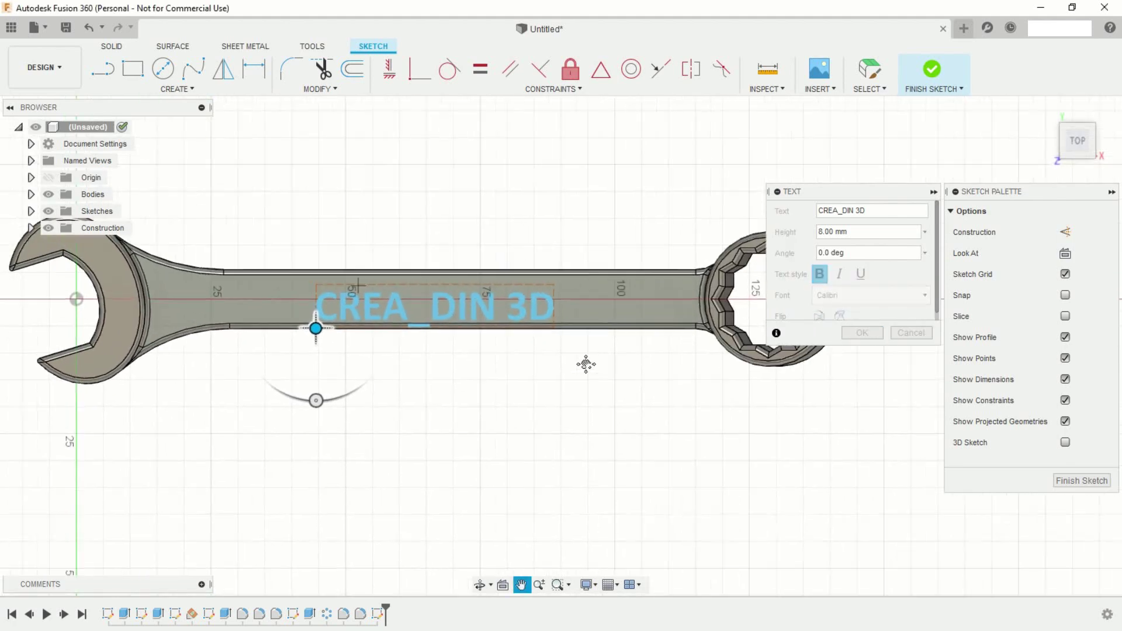
drag(326, 331, 342, 322)
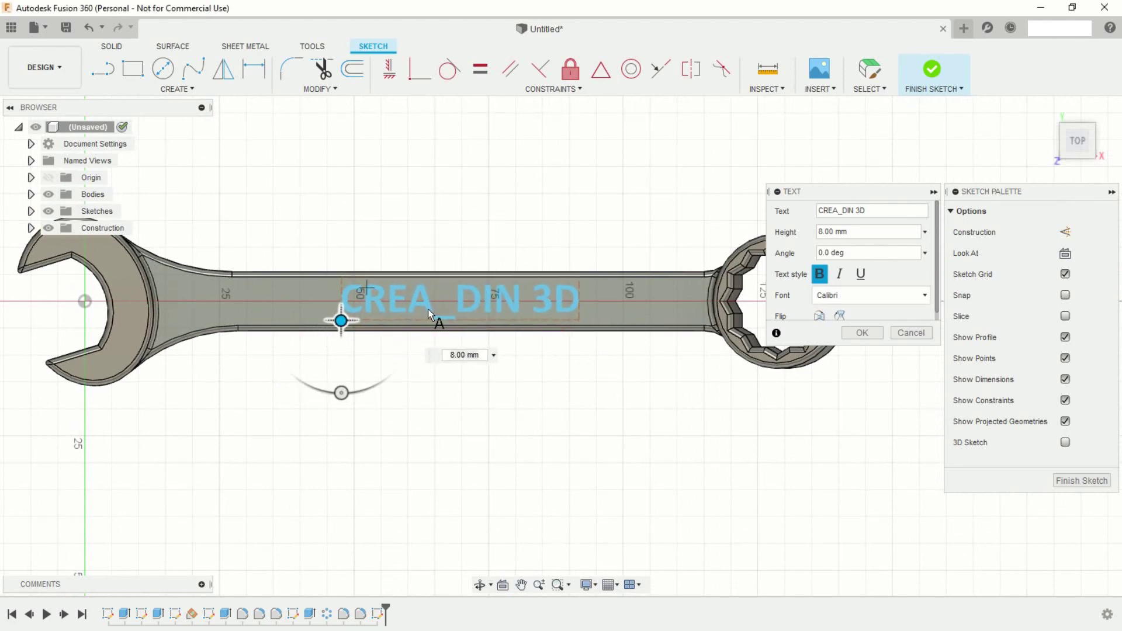
click(863, 333)
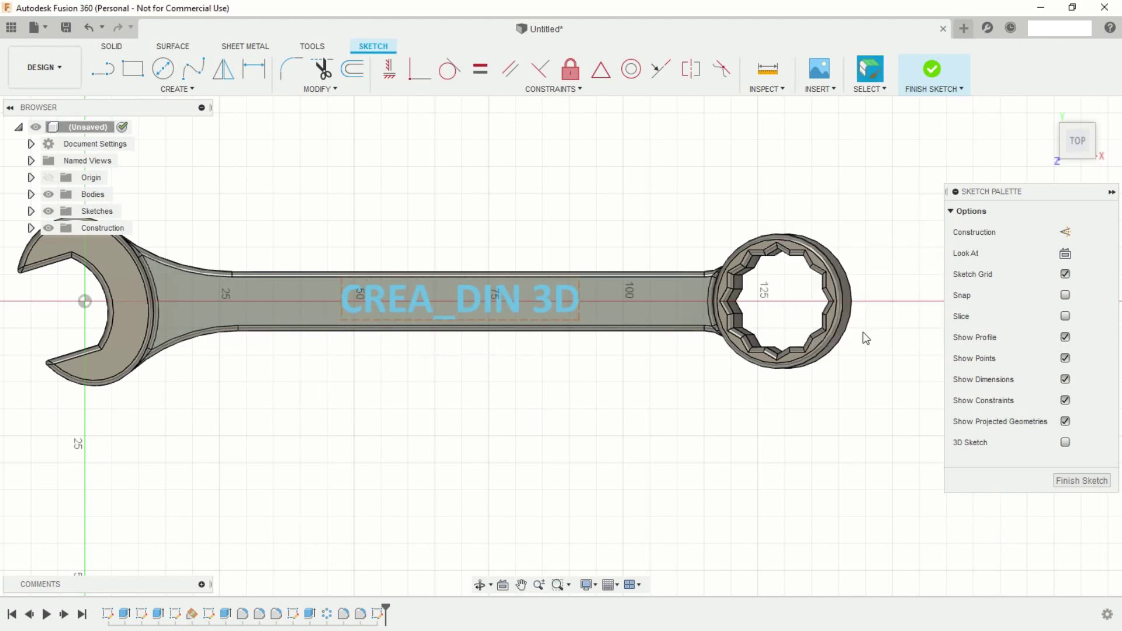
Finish the text sketch and view the wrench at an angle.
click(1074, 481)
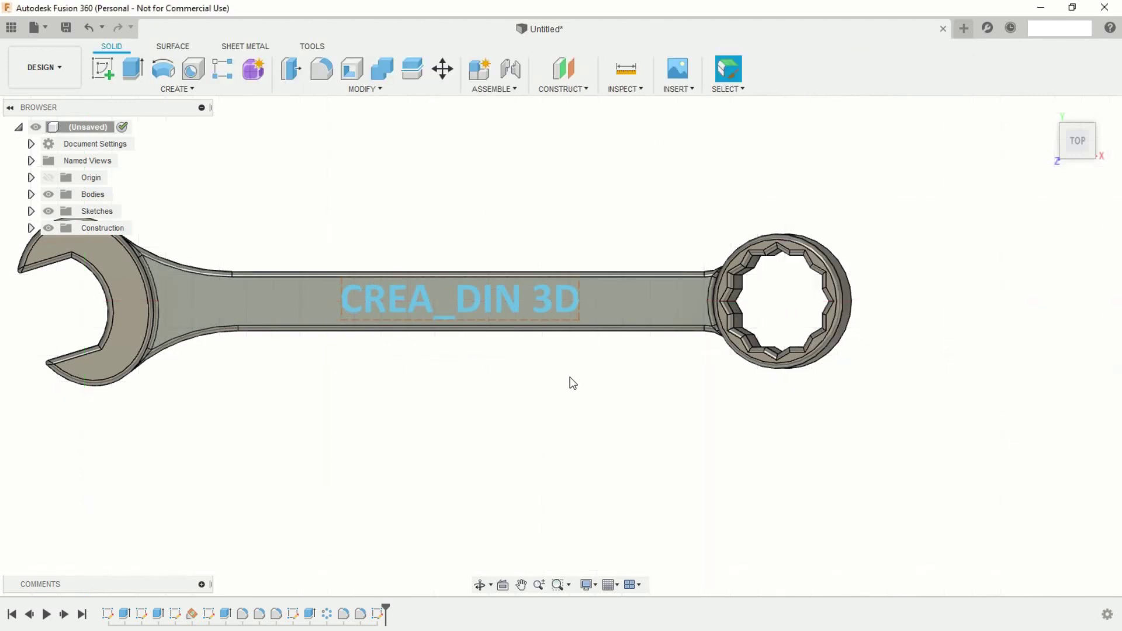
mouse_move(573, 383)
shift+middle_down()
mouse_move(524, 426)
mouse_move(566, 388)
mouse_move(563, 434)
mouse_move(576, 388)
mouse_move(629, 408)
shift+middle_up()
scroll(561, 373, up, 3)
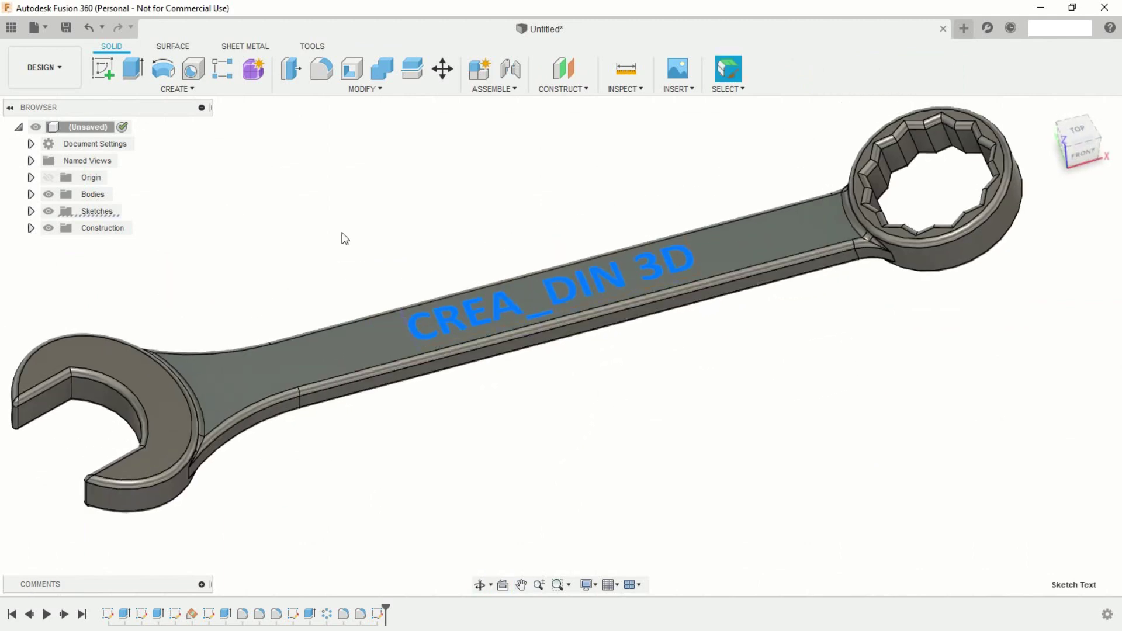
Engrave the CREA_DIN 3D text 1 mm deep into the handle with a cut extrude.
click(132, 69)
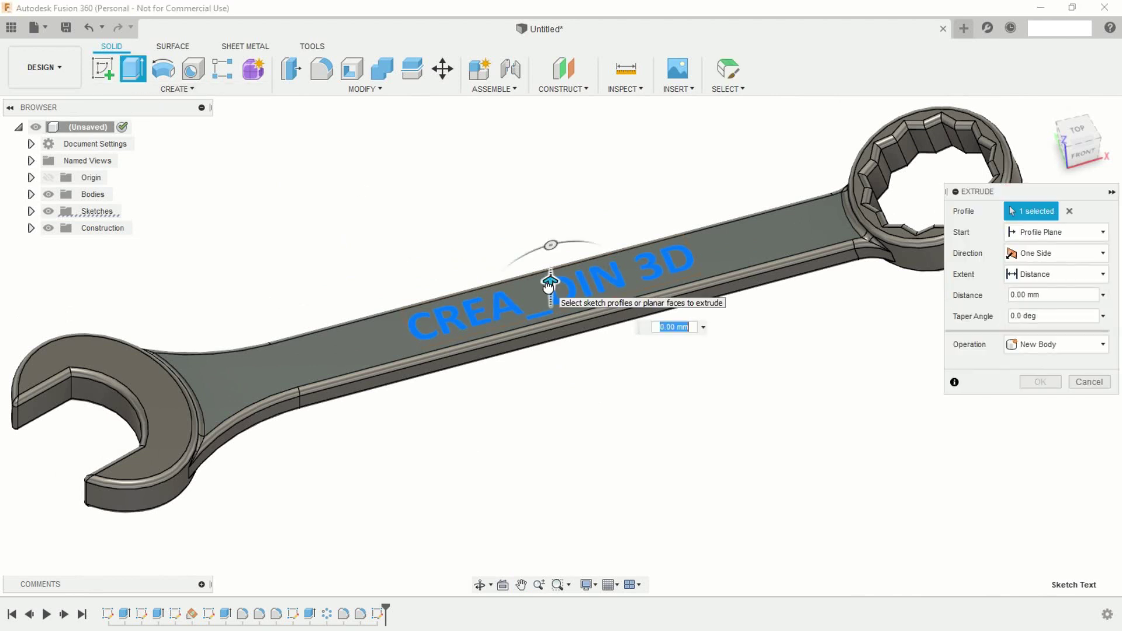
drag(549, 303, 548, 306)
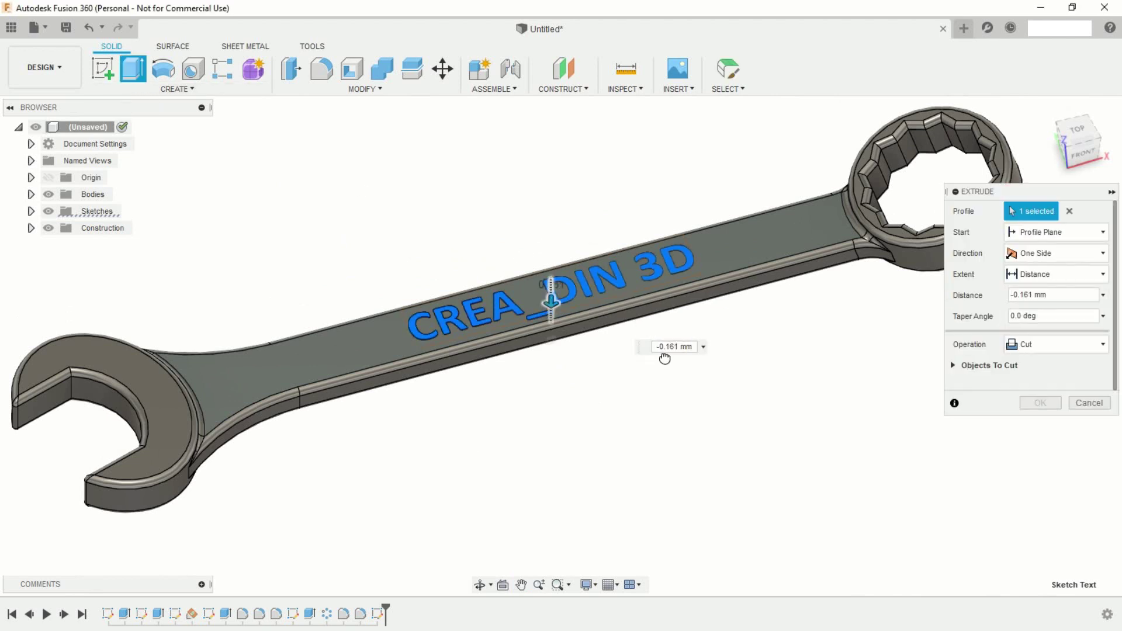
drag(665, 359, 677, 356)
text(-1)
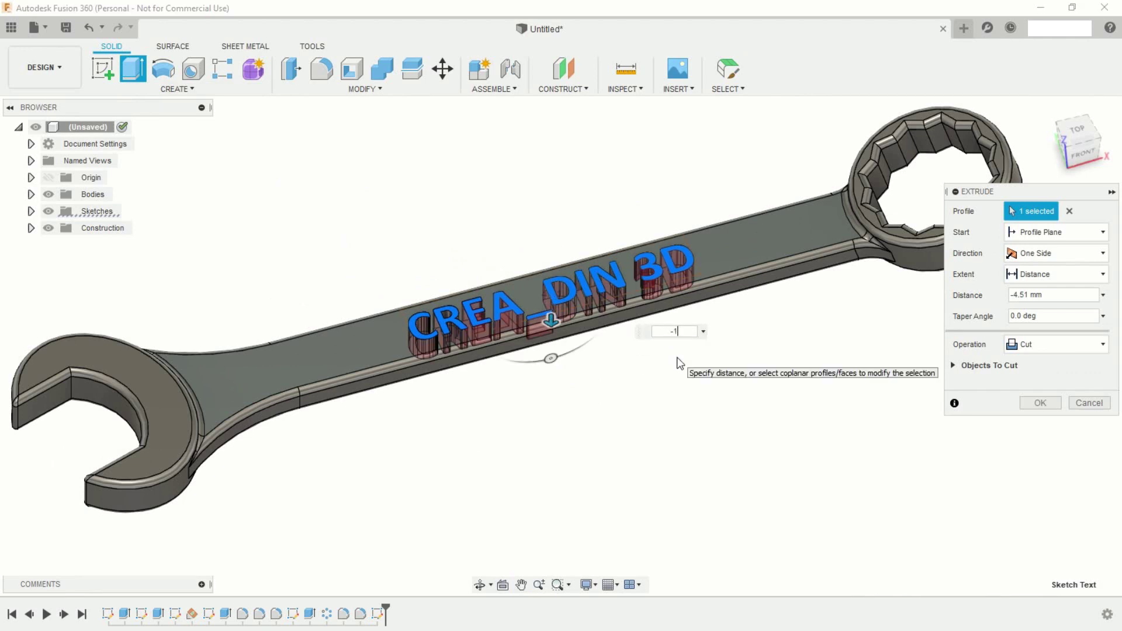
key(Return)
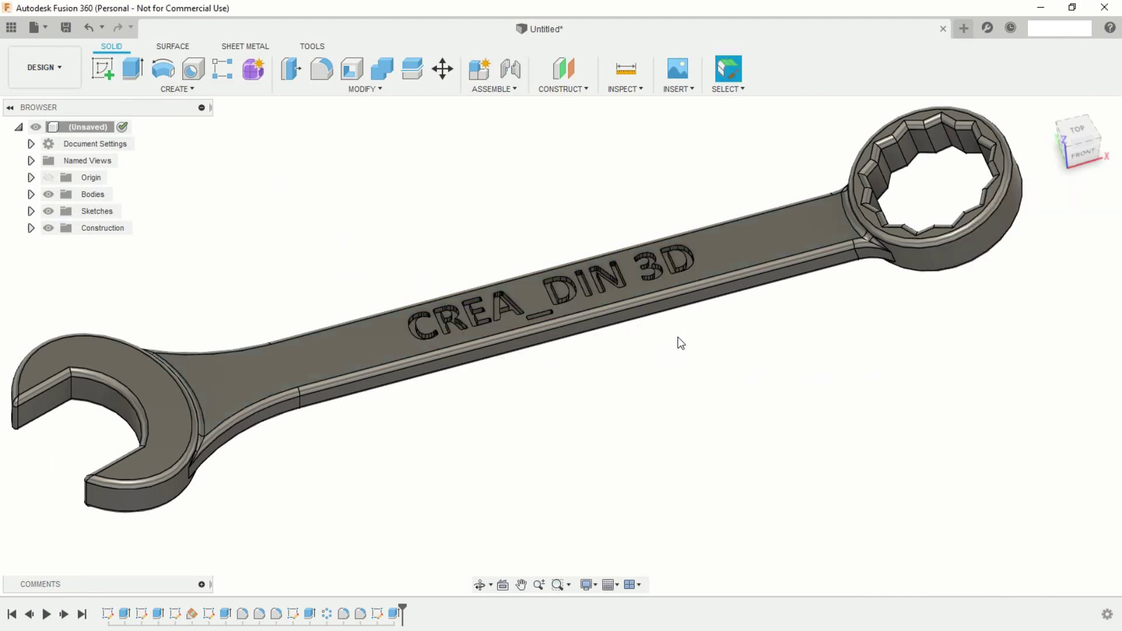
scroll(681, 343, down, 1)
scroll(661, 351, down, 2)
mouse_move(662, 351)
shift+middle_down()
mouse_move(594, 414)
mouse_move(559, 183)
mouse_move(532, 253)
mouse_move(566, 381)
shift+middle_up()
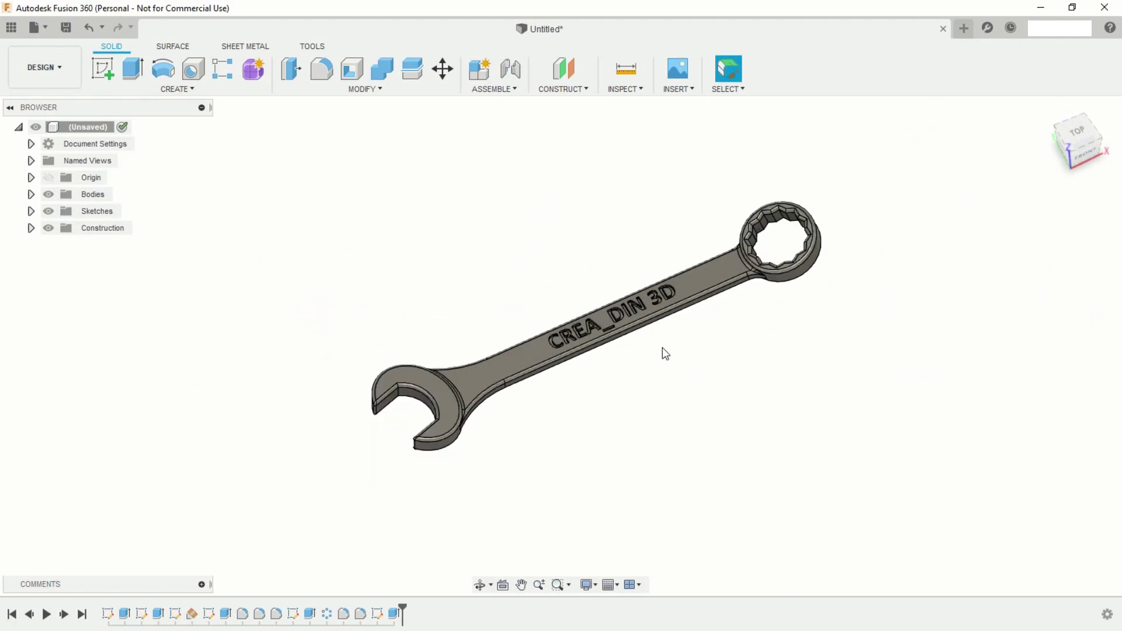
middle_drag(666, 353, 600, 353)
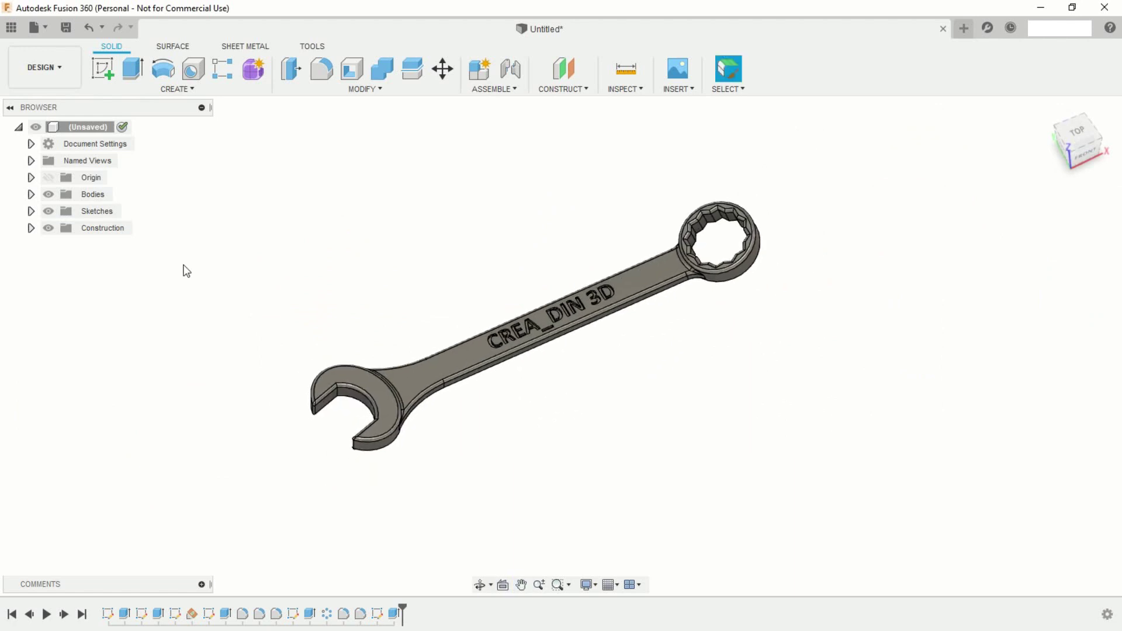
Open the Appearance settings for Body1 and expand the appearance library.
click(31, 194)
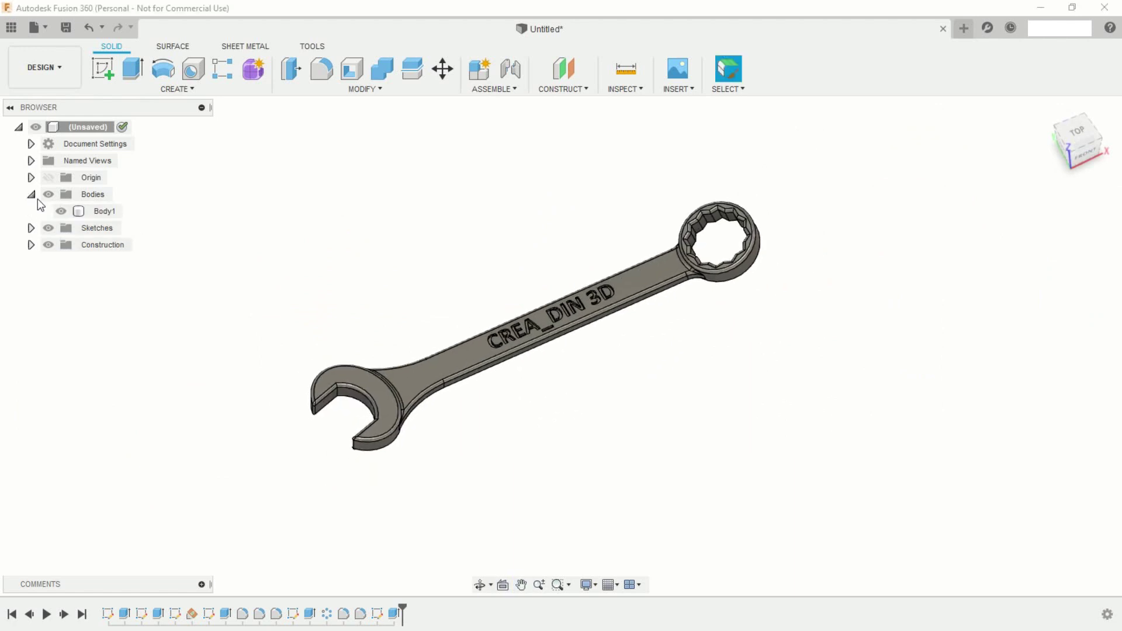
right_click(103, 211)
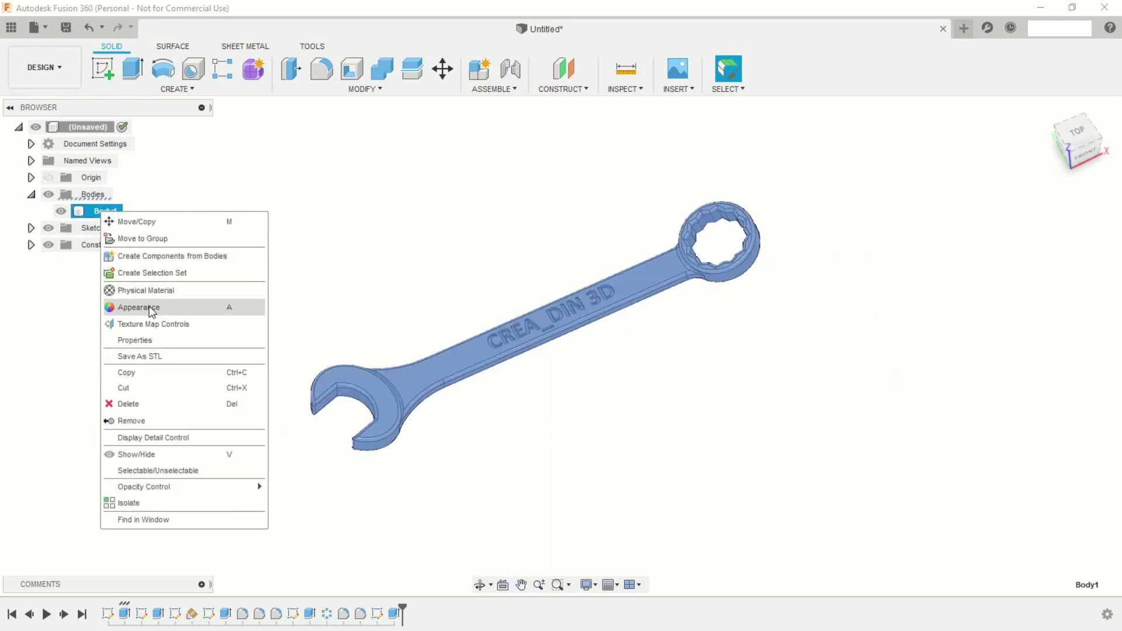
click(141, 307)
click(1112, 197)
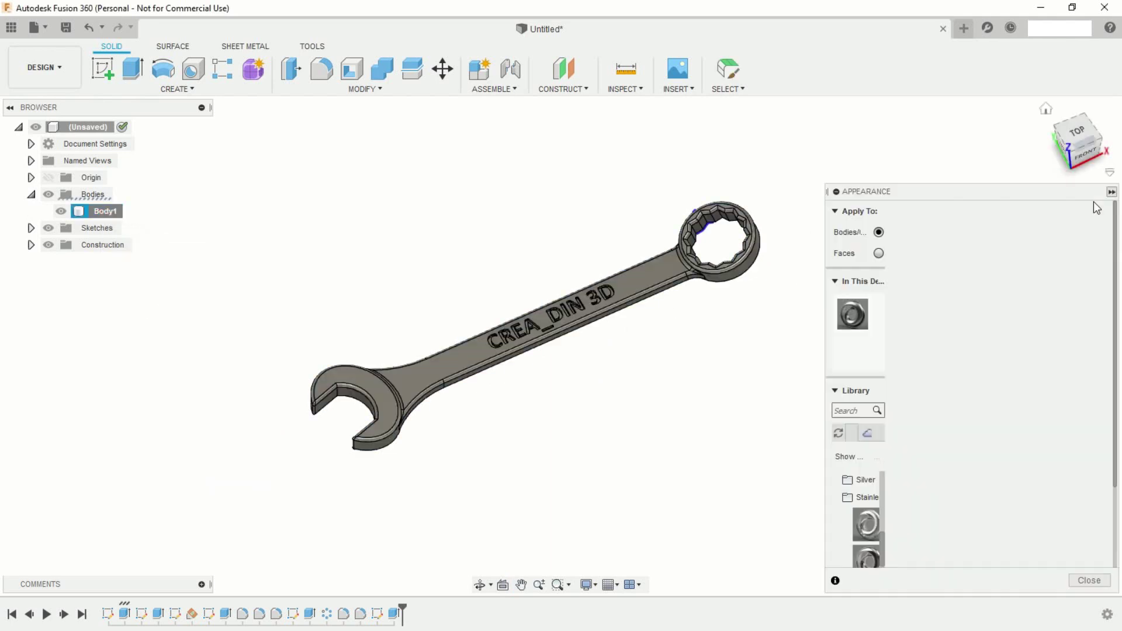
Browse the appearance library and drag a material onto the wrench.
scroll(883, 497, down, 4)
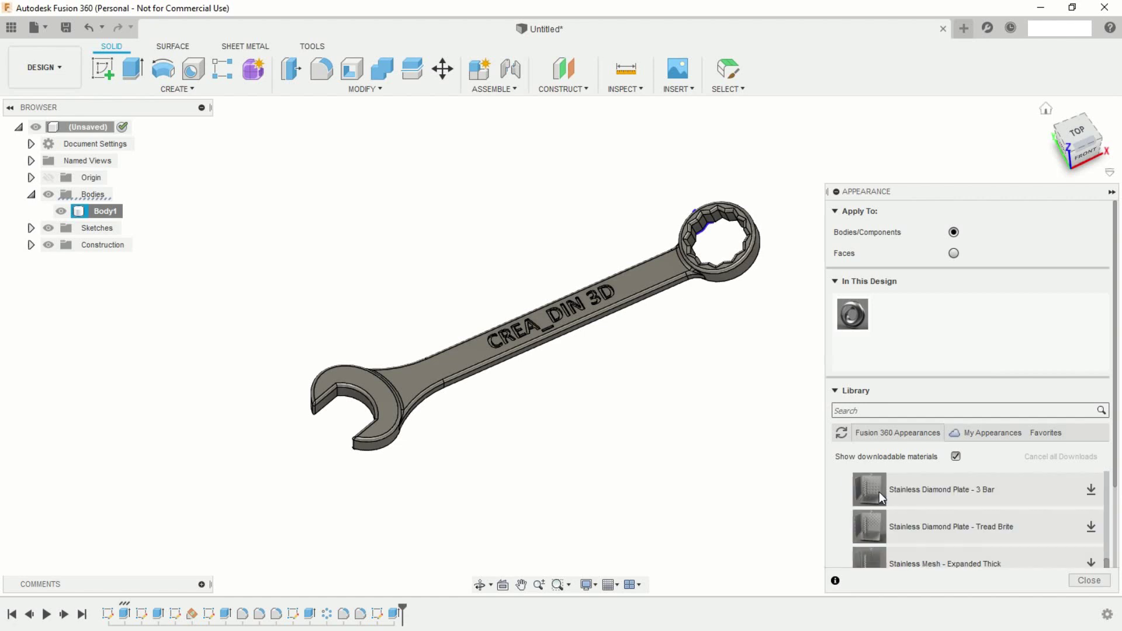
scroll(886, 491, up, 2)
scroll(997, 503, up, 2)
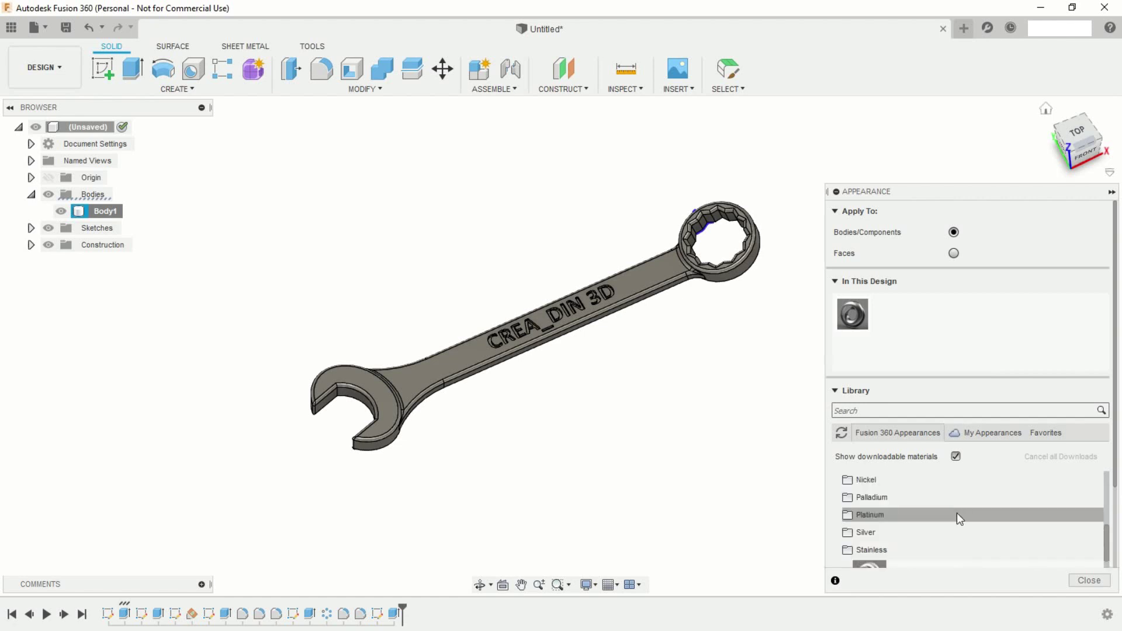
scroll(949, 520, down, 1)
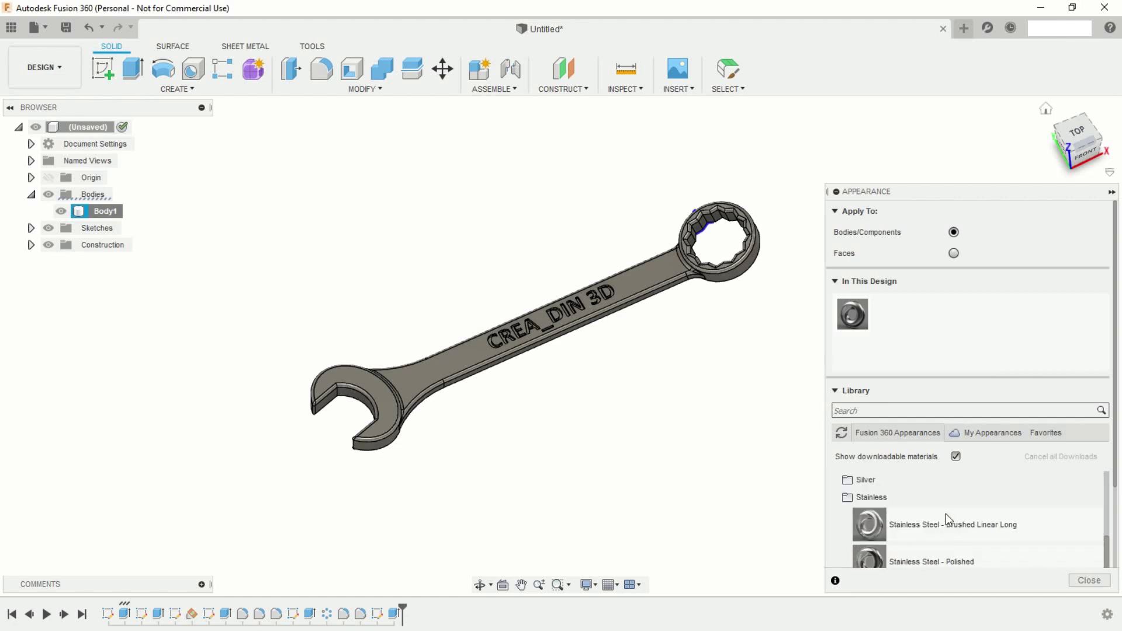
scroll(948, 521, down, 1)
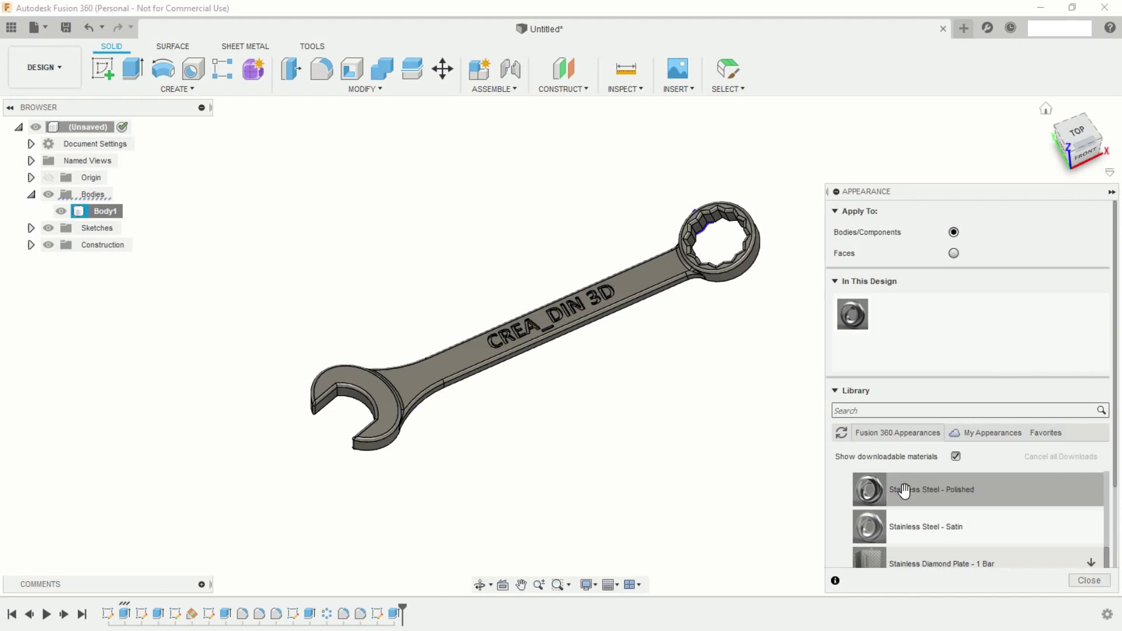
drag(891, 490, 480, 347)
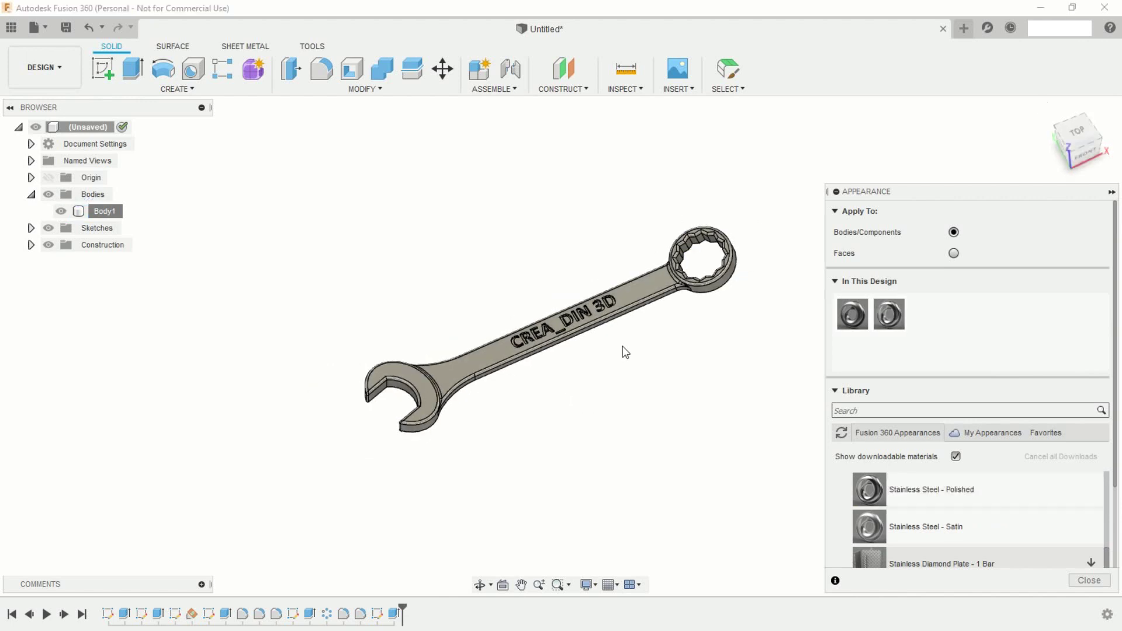
Try the Gold - Polished appearance on the wrench body.
scroll(625, 352, up, 1)
scroll(713, 421, up, 1)
scroll(890, 489, up, 2)
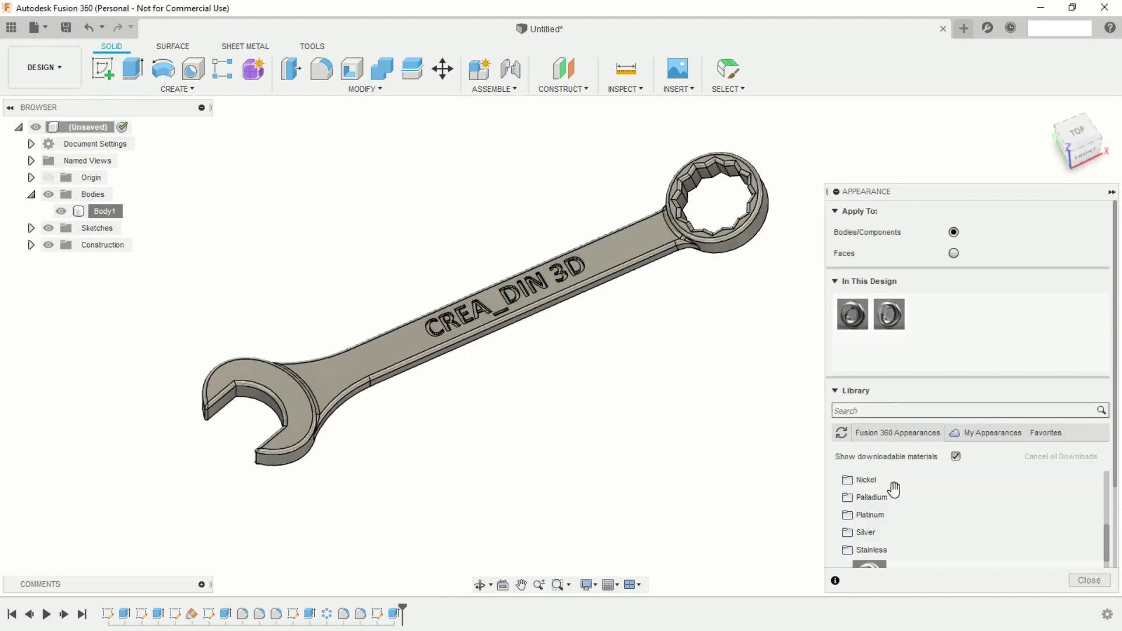
scroll(877, 514, up, 2)
click(864, 480)
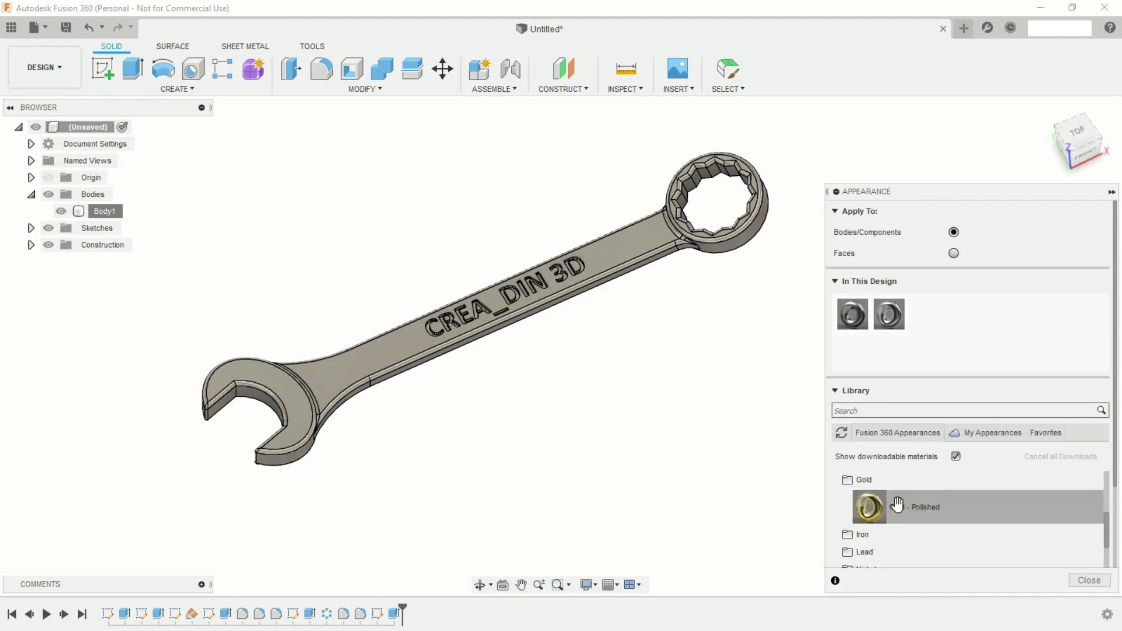
mouse_move(869, 507)
mouse_down()
mouse_move(468, 382)
mouse_move(419, 341)
mouse_up()
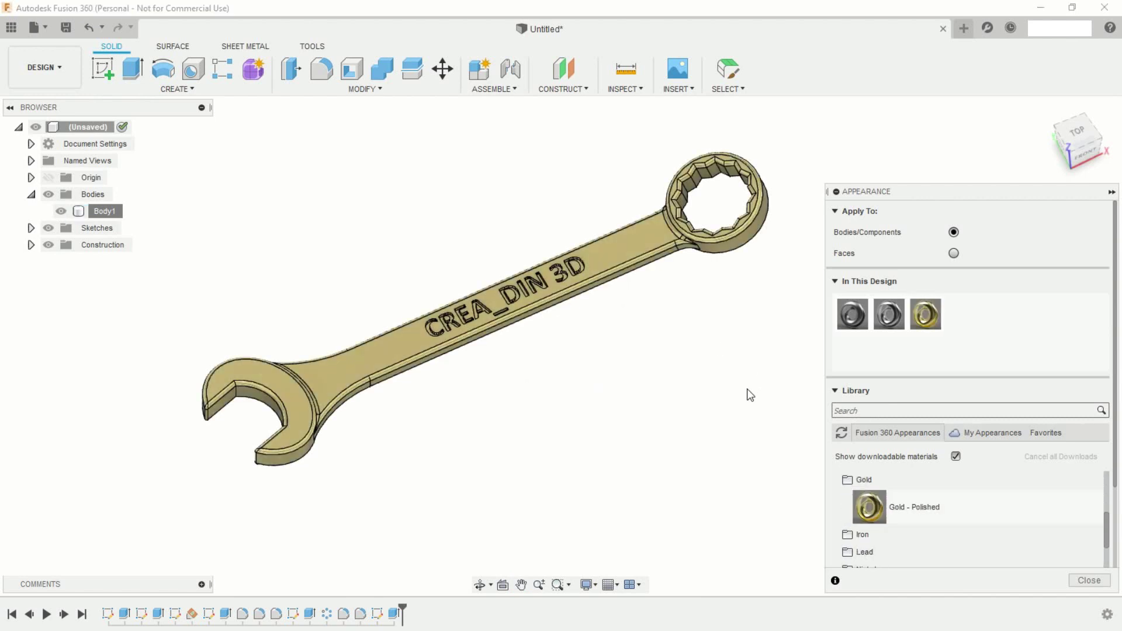
Replace the gold with Stainless Steel - Polished, then collapse the appearance panel.
scroll(676, 348, up, 1)
scroll(643, 350, down, 1)
scroll(637, 358, down, 1)
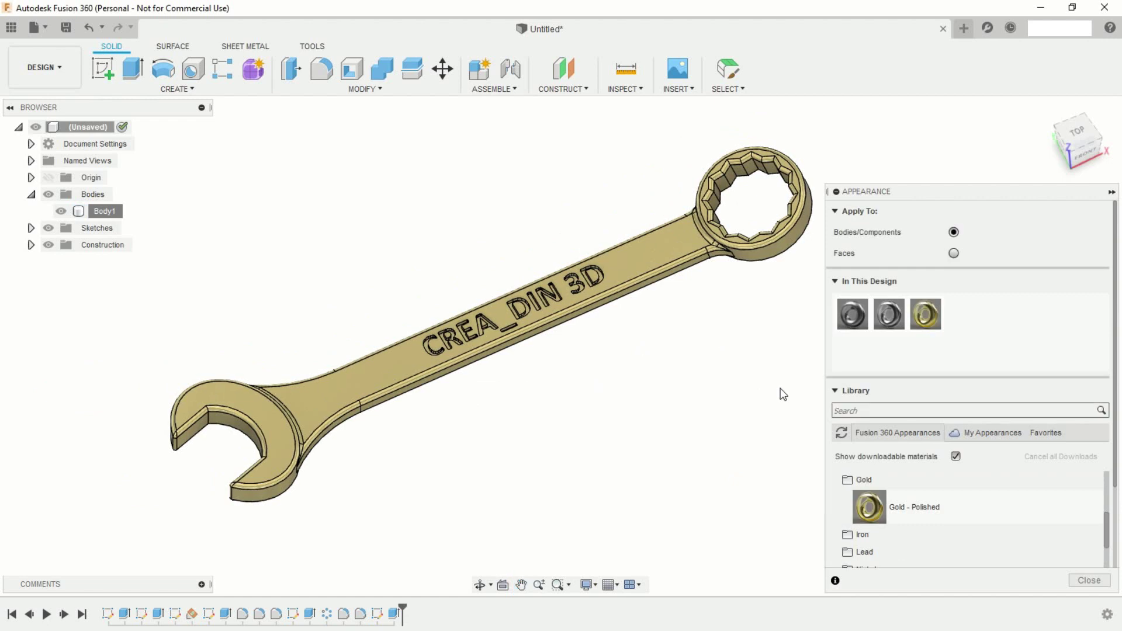
scroll(909, 505, down, 3)
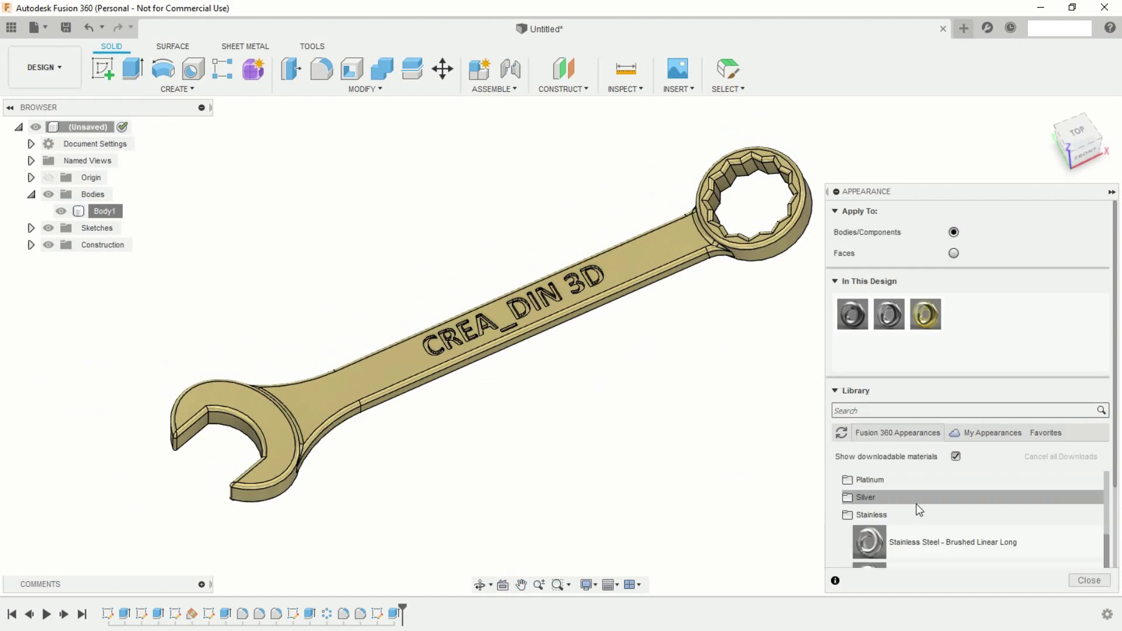
scroll(923, 509, down, 2)
drag(949, 524, 450, 374)
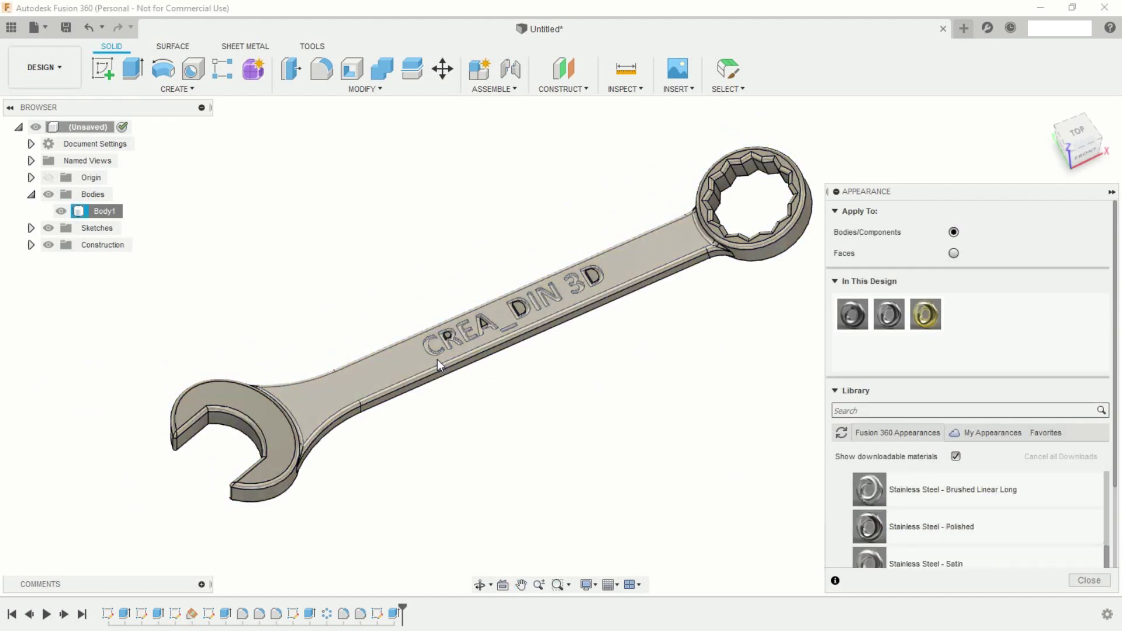
click(1111, 192)
mouse_move(576, 421)
shift+middle_down()
mouse_move(556, 393)
mouse_move(596, 289)
mouse_move(637, 305)
mouse_move(690, 378)
mouse_move(844, 339)
mouse_move(901, 361)
mouse_move(824, 380)
shift+middle_up()
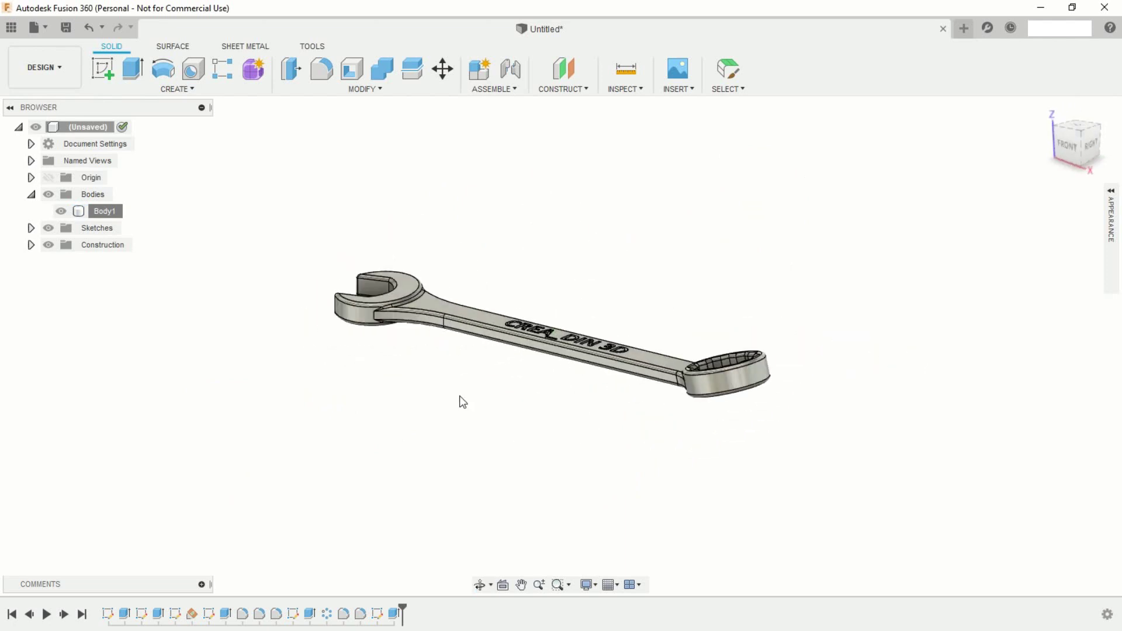
mouse_move(458, 401)
shift+middle_down()
mouse_move(521, 446)
mouse_move(541, 449)
mouse_move(553, 433)
mouse_move(532, 430)
shift+middle_up()
scroll(535, 428, up, 2)
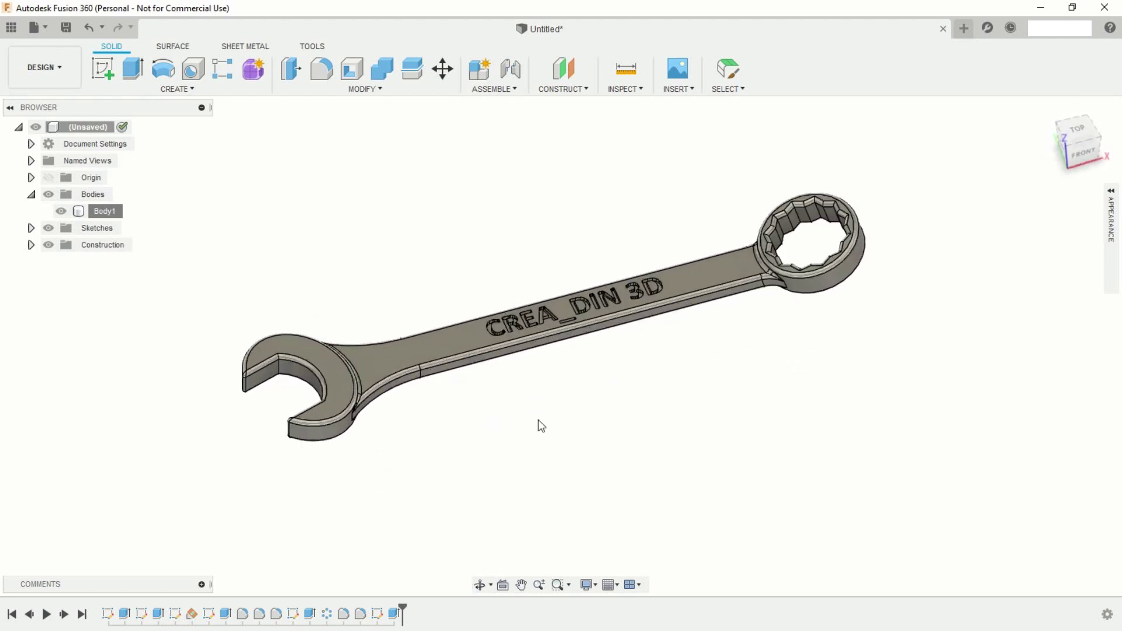